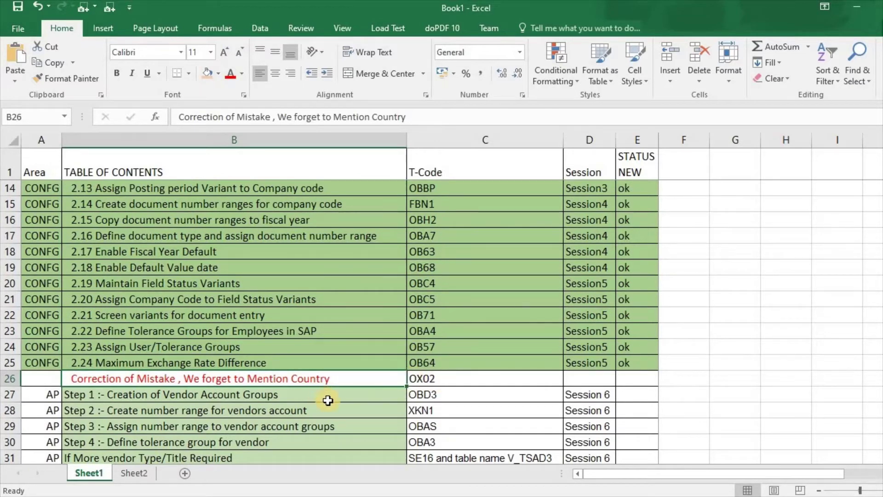
- Copy the T-code OX02 from the country correction row and run it in the SAP session
{"action": "key", "text": "Right"}
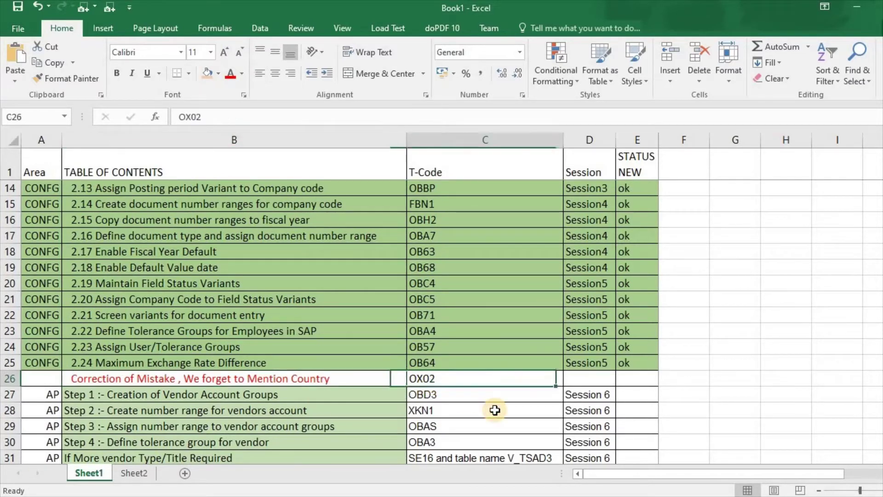
{"action": "key", "text": "ctrl+c"}
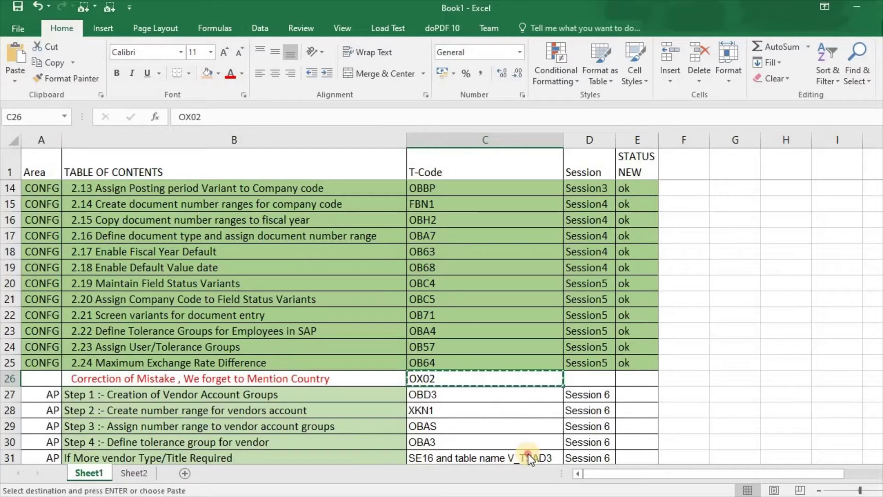
{"action": "left_click", "coordinate": [525, 442]}
{"action": "key", "text": "ctrl+v"}
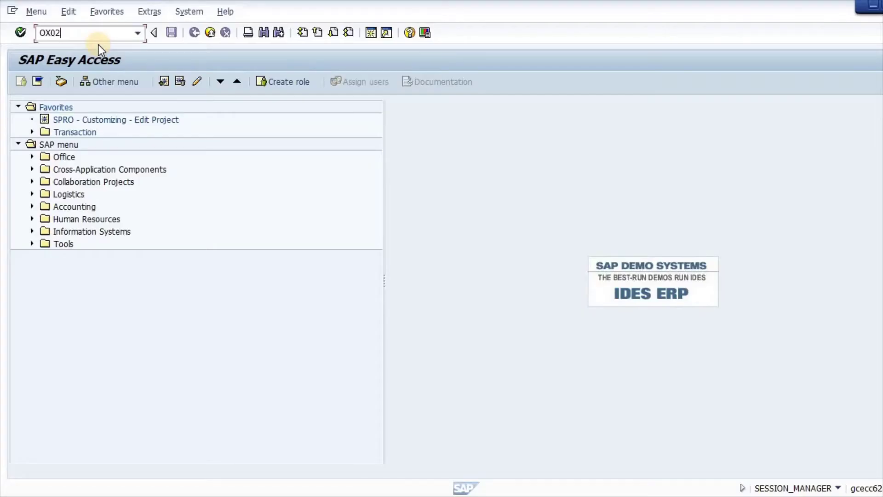
{"action": "key", "text": "Return"}
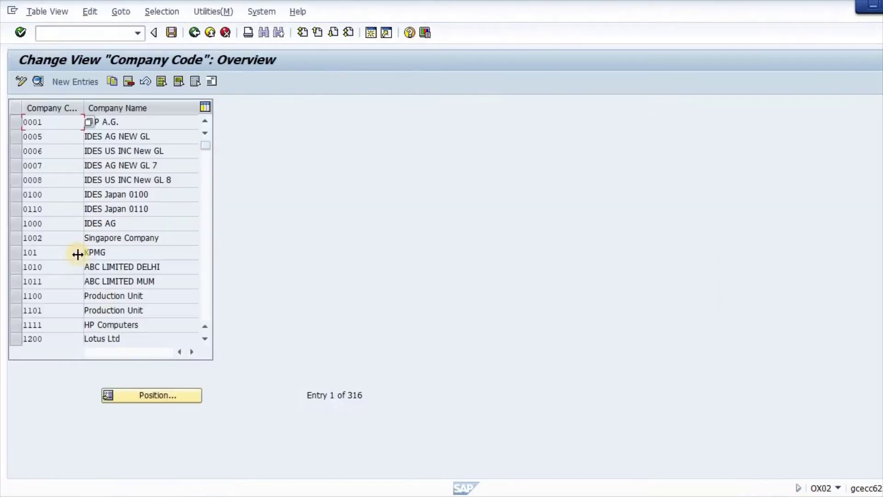
- Position the company code list on TEST and open that company code's details
{"action": "left_click", "coordinate": [137, 396]}
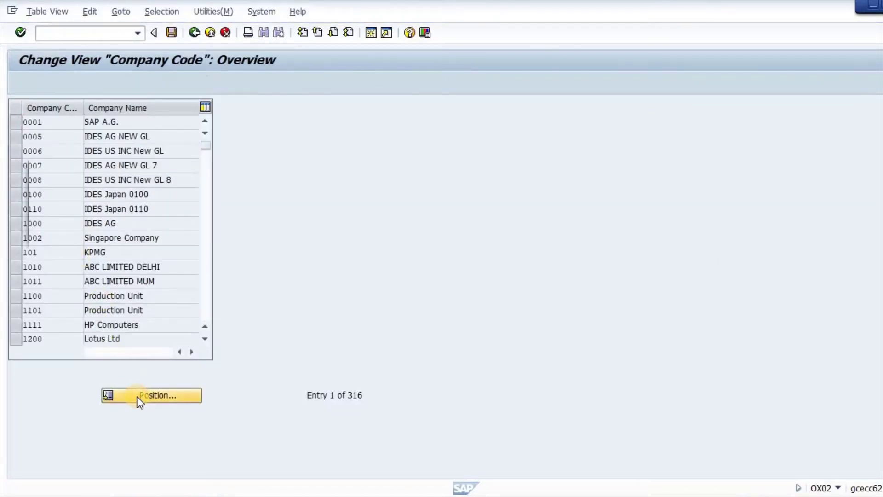
{"action": "type", "text": "test"}
{"action": "key", "text": "Return"}
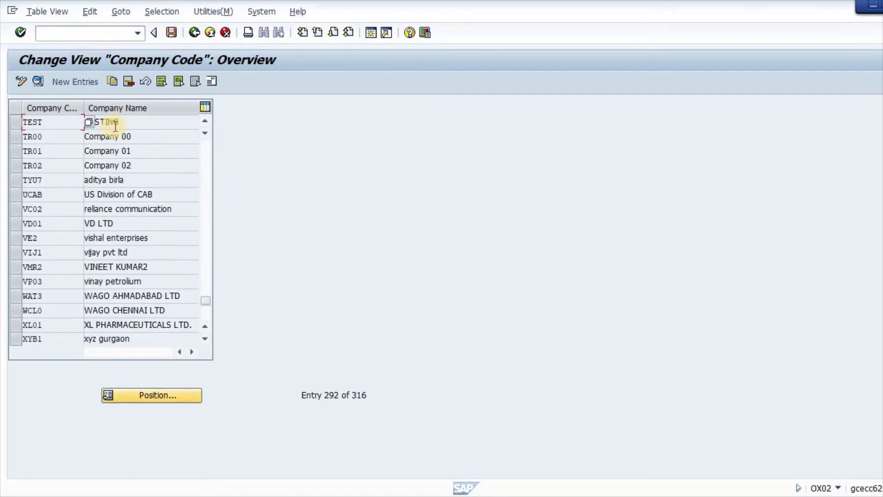
{"action": "key", "text": "F2"}
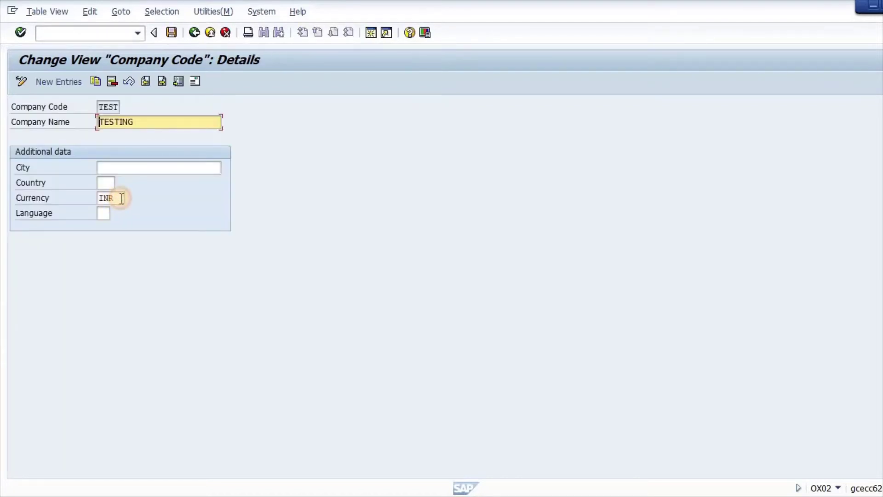
- Set the country of company code TEST to IN, save it, and exit to SAP Easy Access
{"action": "left_click", "coordinate": [119, 198]}
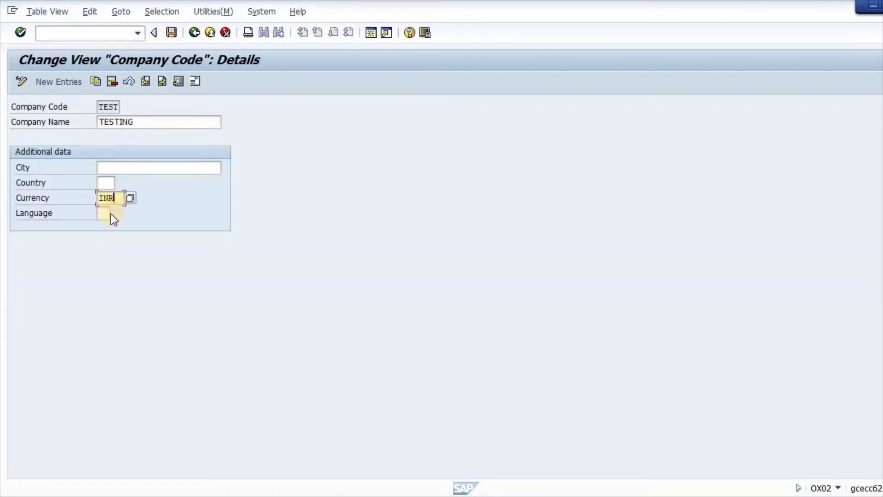
{"action": "left_click", "coordinate": [108, 184]}
{"action": "type", "text": "in"}
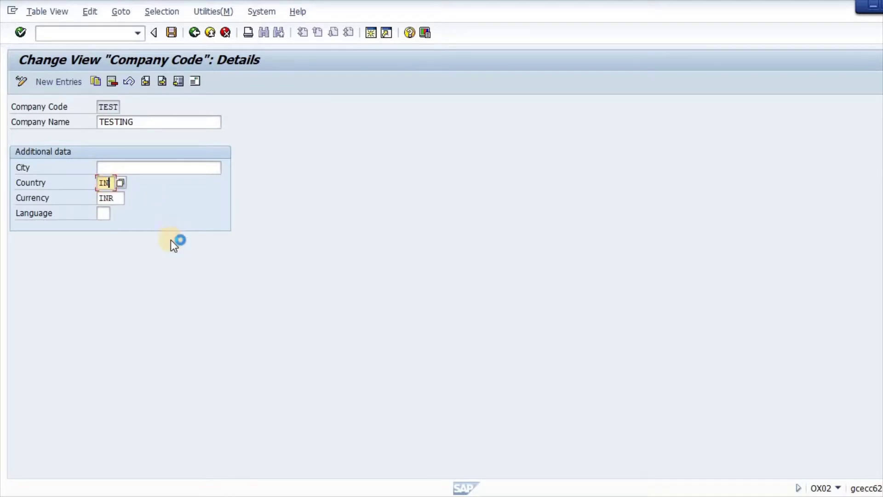
{"action": "left_click", "coordinate": [198, 215]}
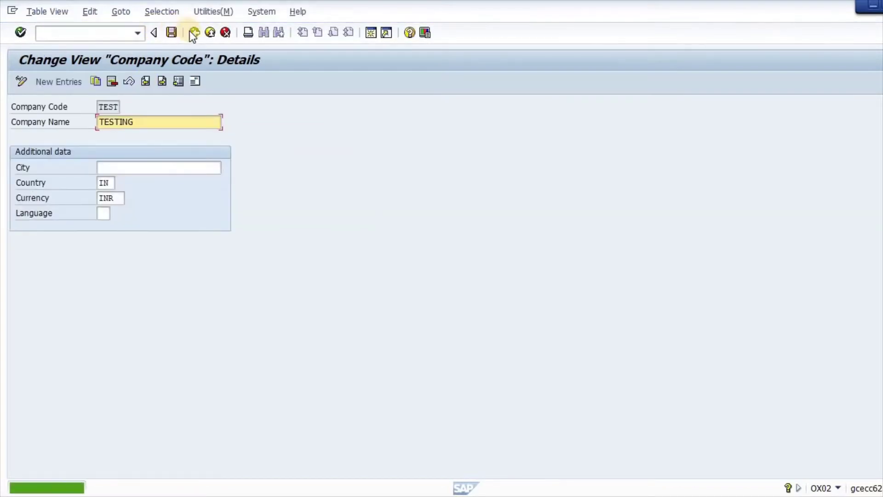
{"action": "left_click", "coordinate": [208, 33]}
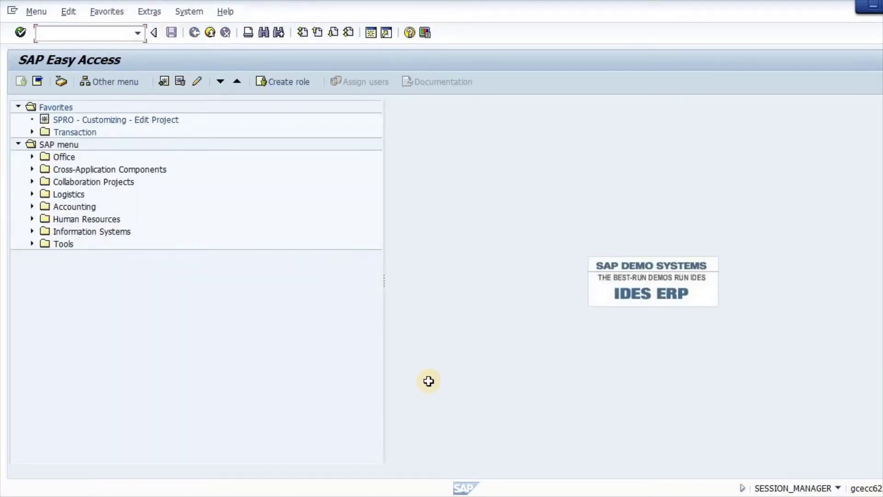
- Switch to the Excel checklist and review the AP rows from Step 1, Creation of Vendor Account Groups, to Step 7, Document types and no. ranges
{"action": "key", "text": "alt+Tab"}
{"action": "key", "text": "Escape"}
{"action": "scroll", "coordinate": [350, 357], "scroll_direction": "down", "scroll_amount": 2}
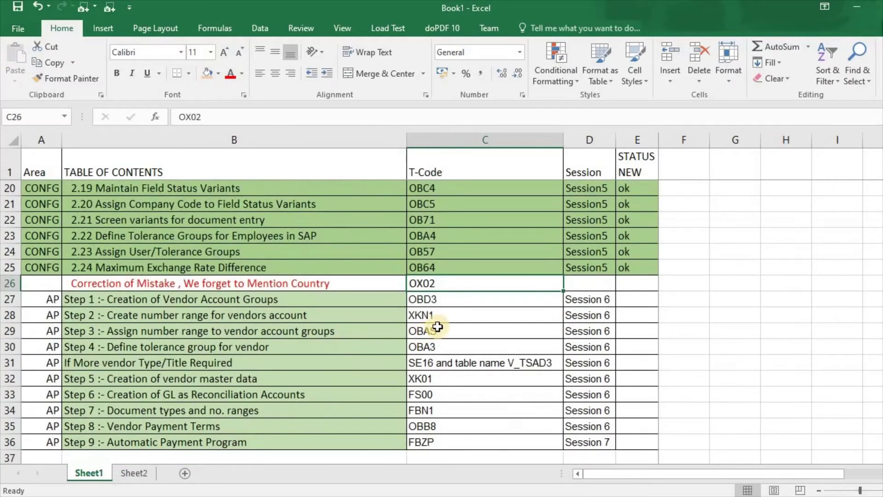
{"action": "left_click", "coordinate": [243, 304]}
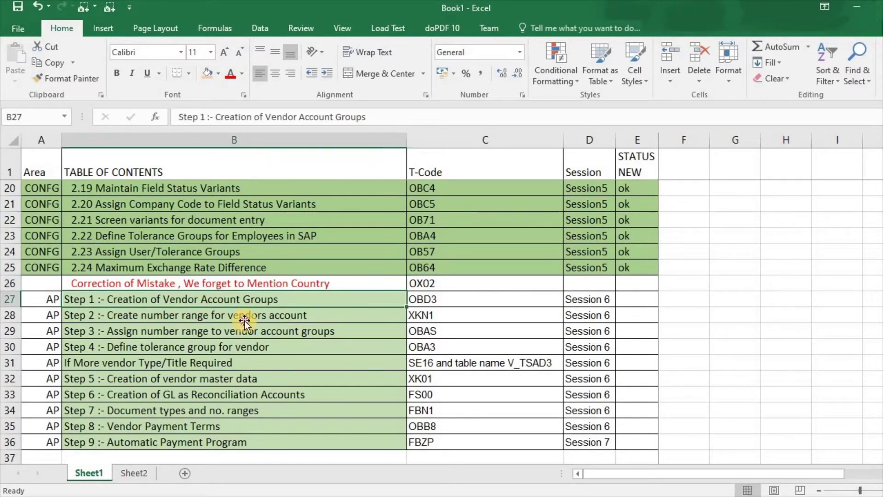
{"action": "key", "text": "Down"}
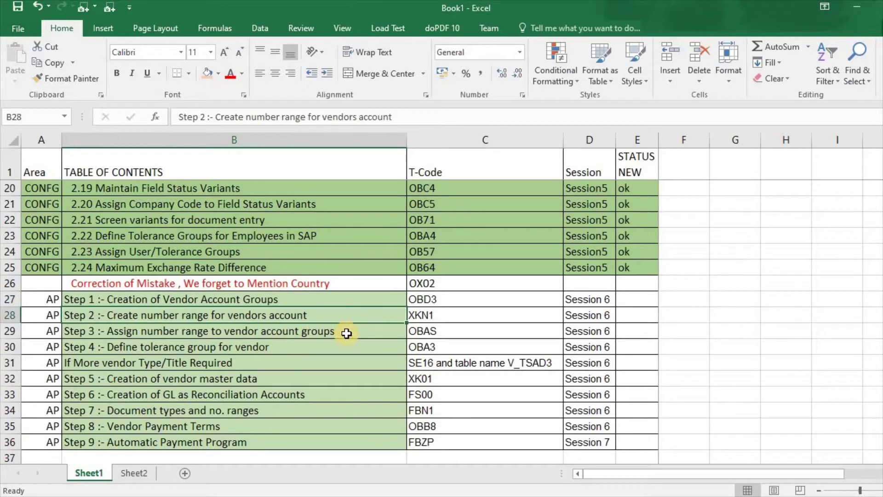
{"action": "key", "text": "Down"}
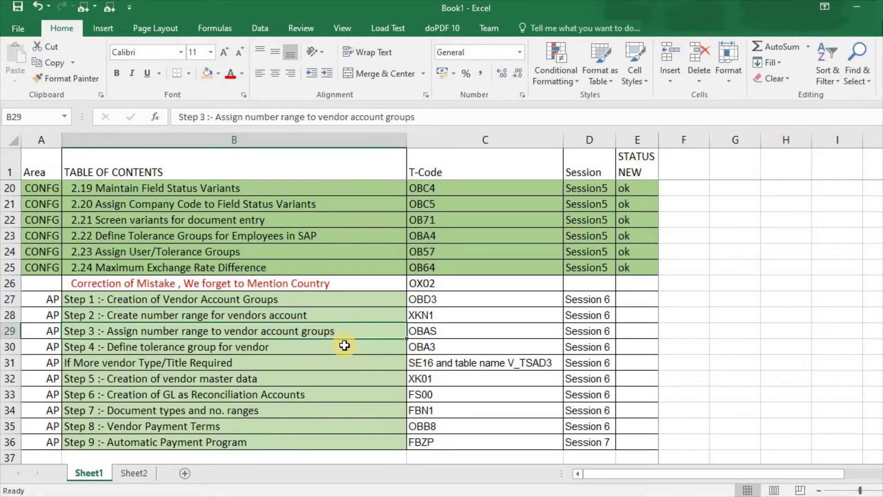
{"action": "key", "text": "Down"}
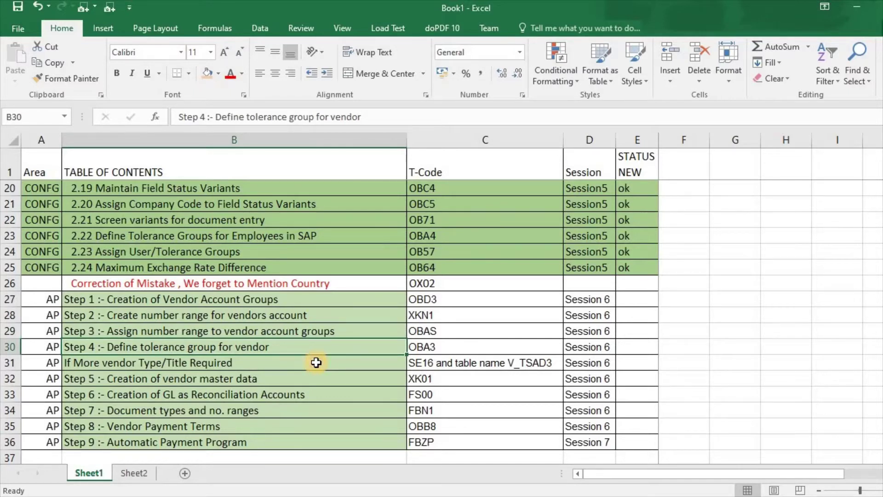
{"action": "key", "text": "Down"}
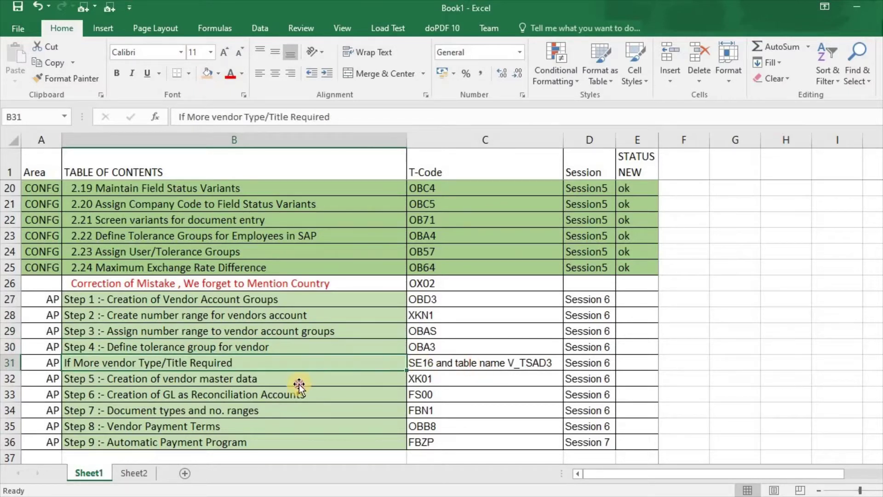
{"action": "key", "text": "Down"}
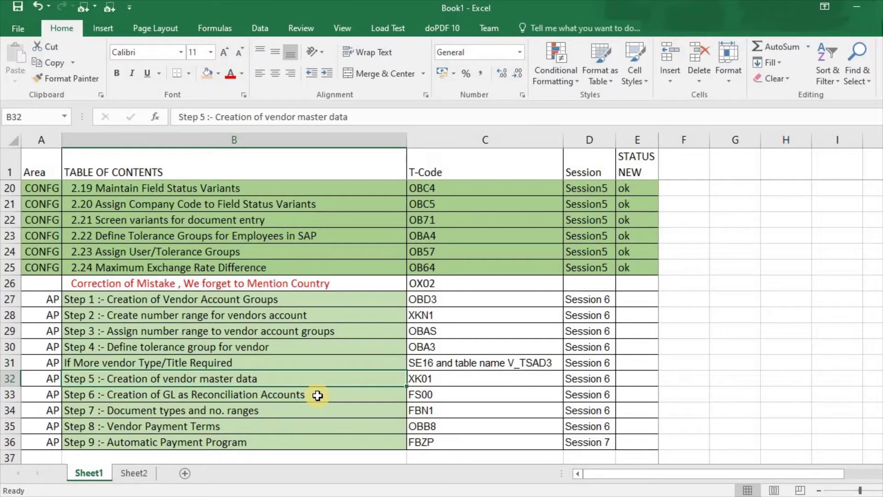
{"action": "key", "text": "Down"}
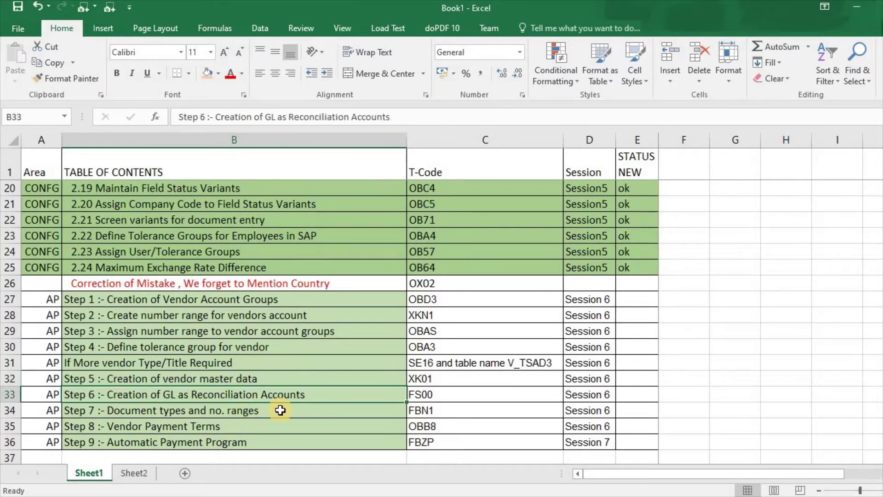
{"action": "key", "text": "Down"}
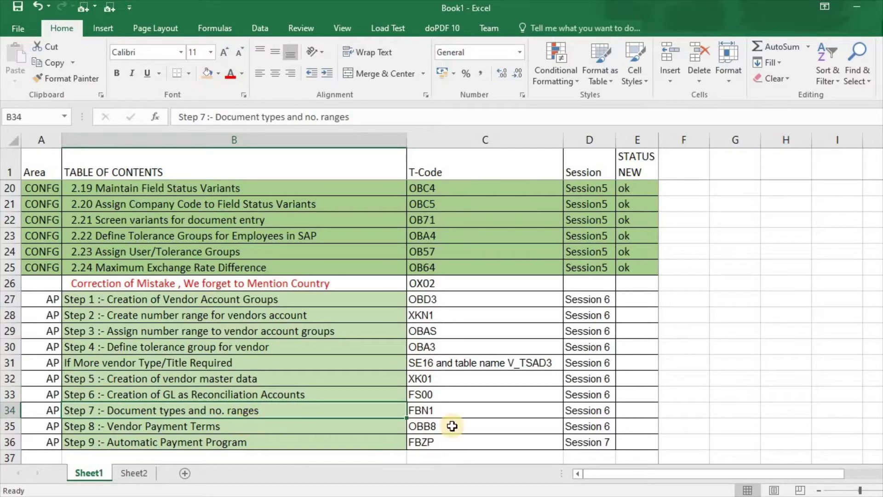
- Enter SKIP as the session for Step 7, Document types and no. ranges
{"action": "left_click", "coordinate": [454, 410]}
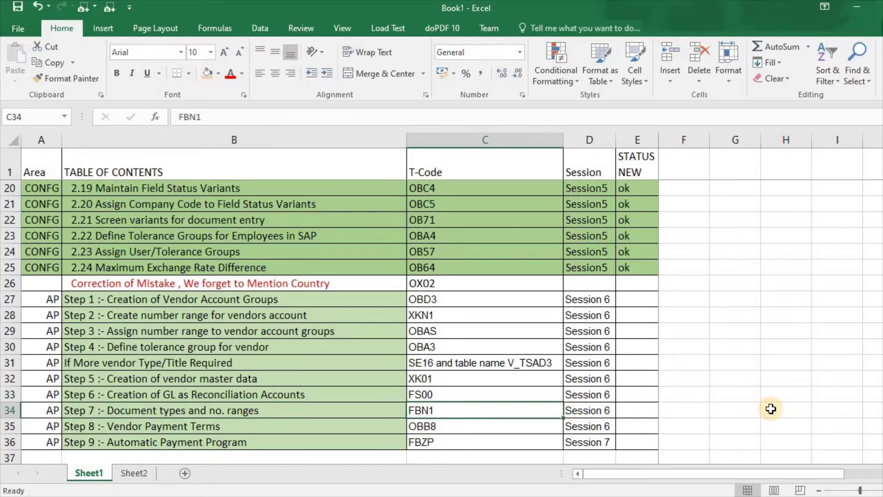
{"action": "key", "text": "Right"}
{"action": "type", "text": "SKIP"}
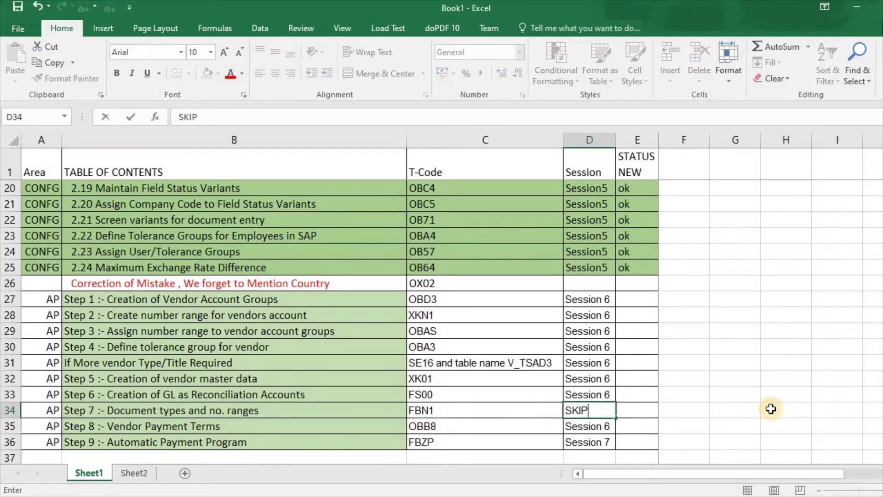
{"action": "key", "text": "Return"}
- Review the Step 8 Vendor Payment Terms and Step 9 Automatic Payment Program rows
{"action": "key", "text": "Left"}
{"action": "key", "text": "Left"}
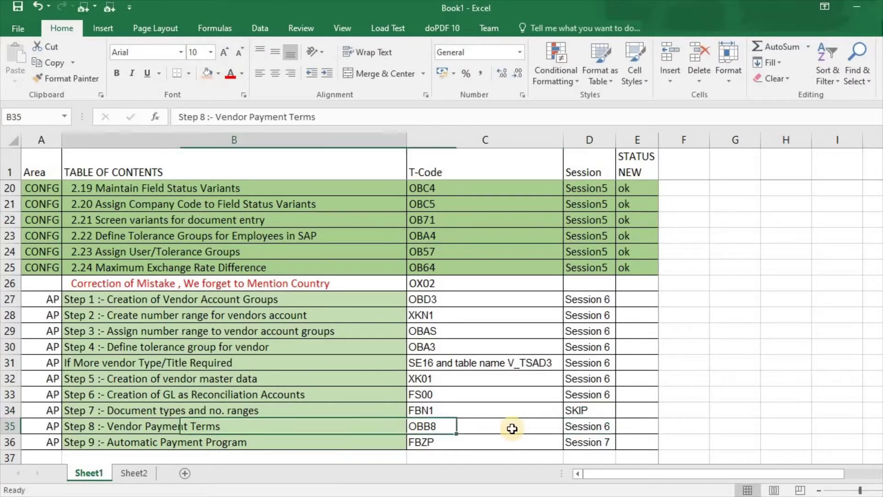
{"action": "key", "text": "Right"}
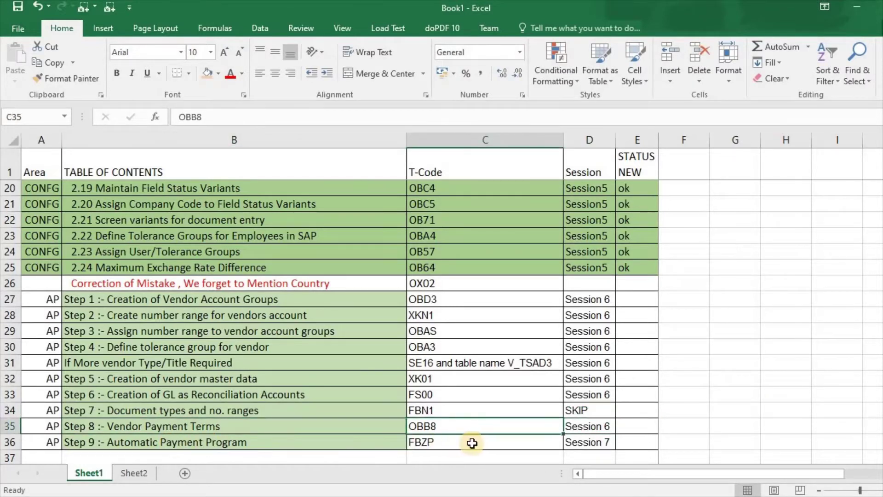
{"action": "key", "text": "Down"}
{"action": "key", "text": "Left"}
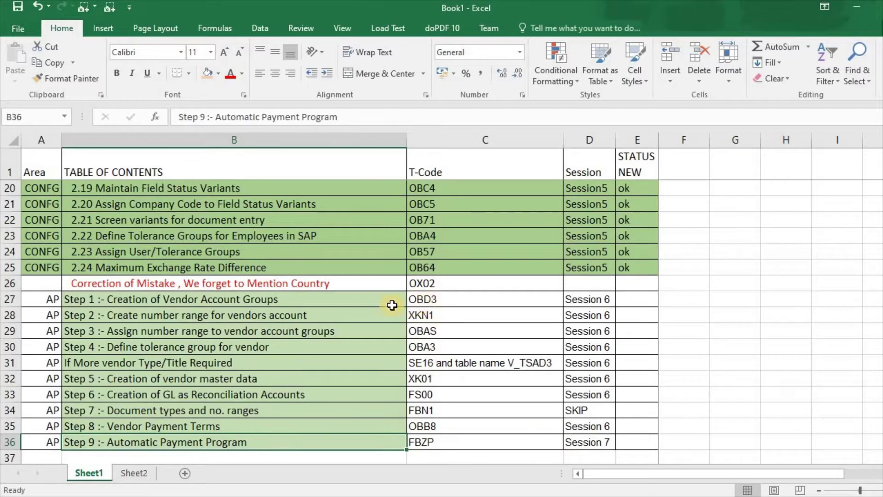
- Copy the T-code OBD3 from the Step 1 vendor account groups row and run it in the SAP session
{"action": "left_click", "coordinate": [480, 304]}
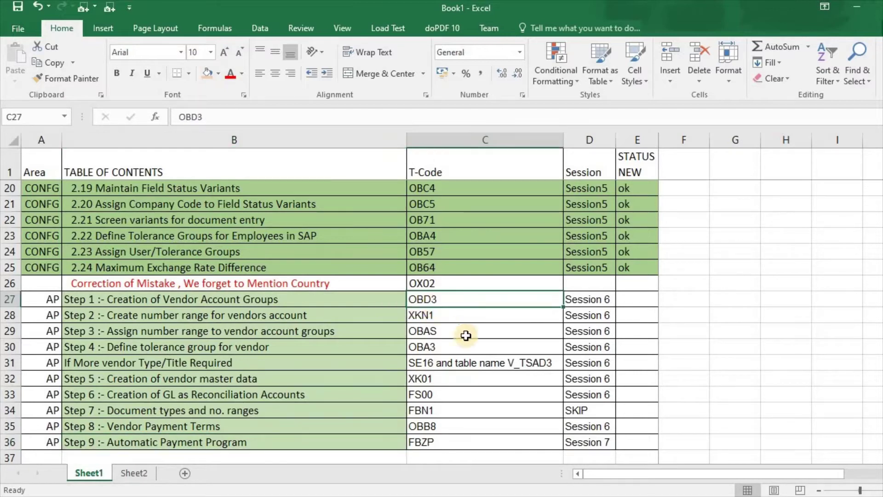
{"action": "key", "text": "ctrl+c"}
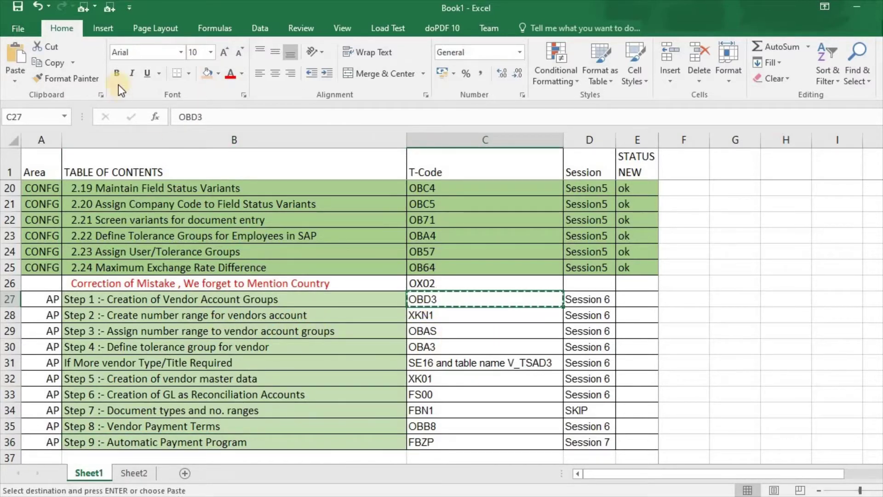
{"action": "key", "text": "alt+Tab"}
{"action": "key", "text": "ctrl+v"}
{"action": "key", "text": "Return"}
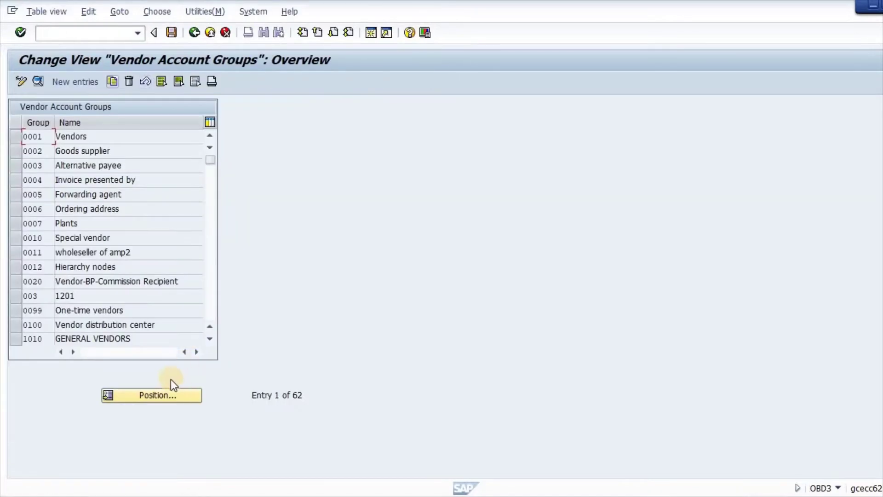
- Start a new vendor account group with the code TEST and the name TESTING VENDOR GROUP
{"action": "left_click", "coordinate": [75, 82]}
{"action": "type", "text": "test"}
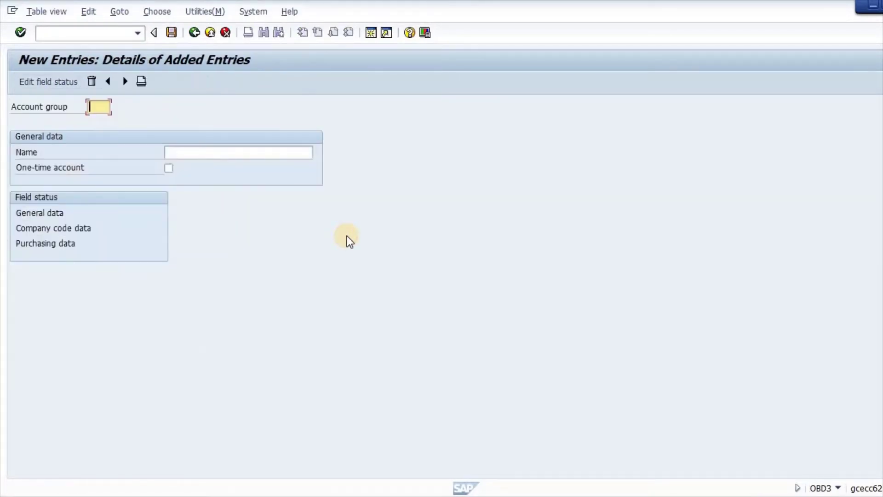
{"action": "key", "text": "Return"}
{"action": "type", "text": "TESTI"}
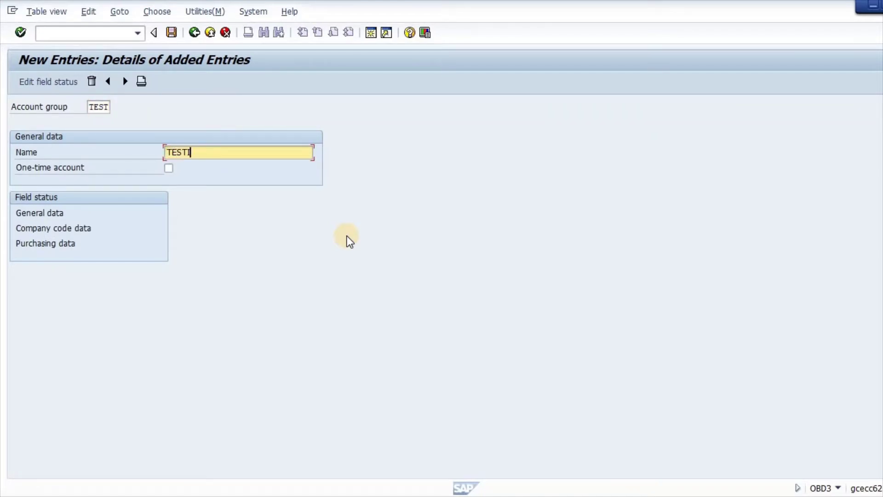
{"action": "type", "text": "NG VENDOR GROUP"}
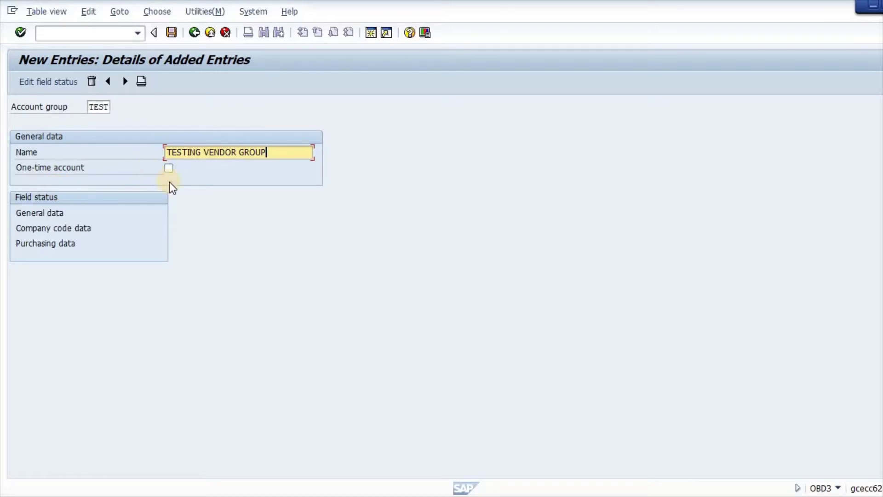
- In the general data field status, set the address field Region to required entry and Search term to display
{"action": "double_click", "coordinate": [54, 211]}
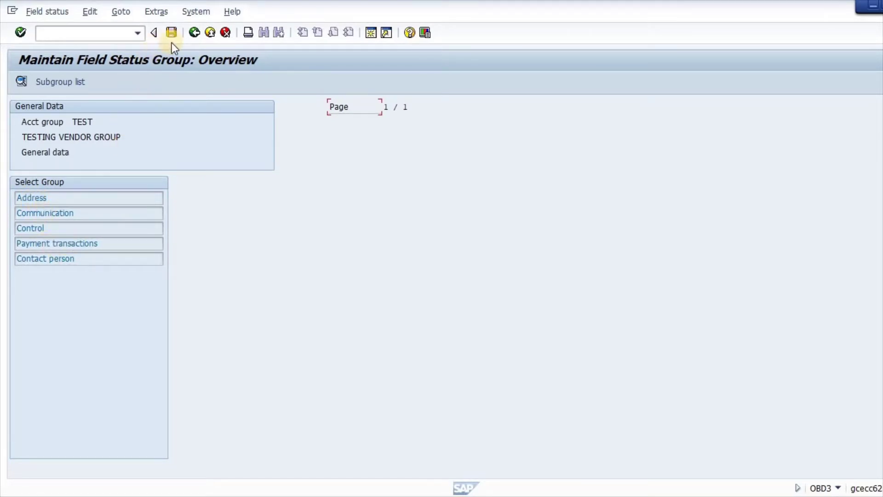
{"action": "double_click", "coordinate": [43, 198]}
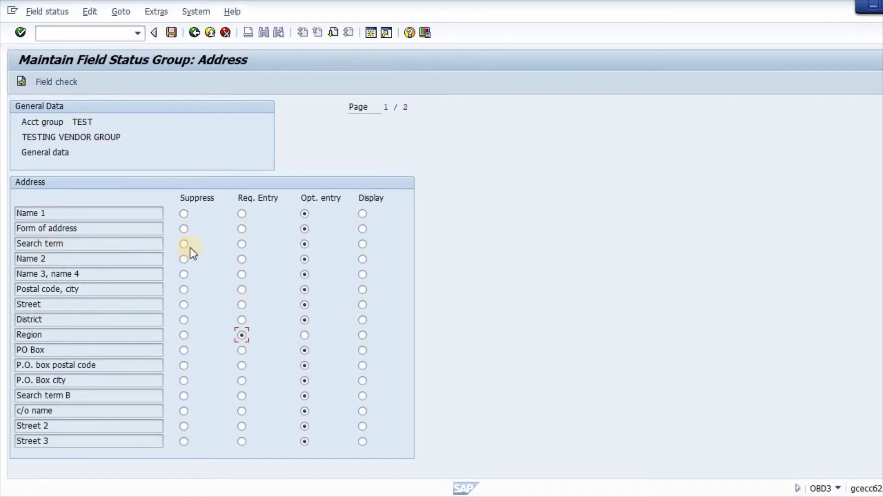
{"action": "left_click", "coordinate": [363, 243]}
{"action": "left_click", "coordinate": [194, 32]}
- Review the Communication and Payment transactions field statuses in the account group's general data
{"action": "left_click", "coordinate": [55, 213]}
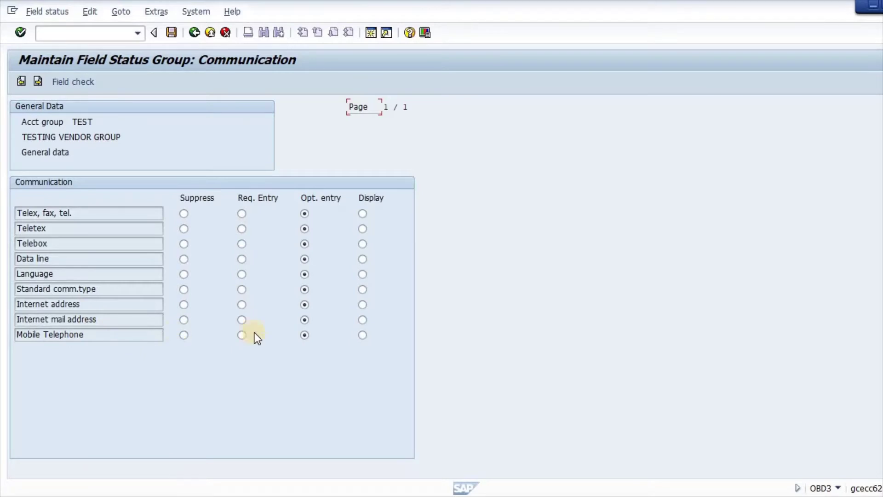
{"action": "left_click", "coordinate": [242, 335]}
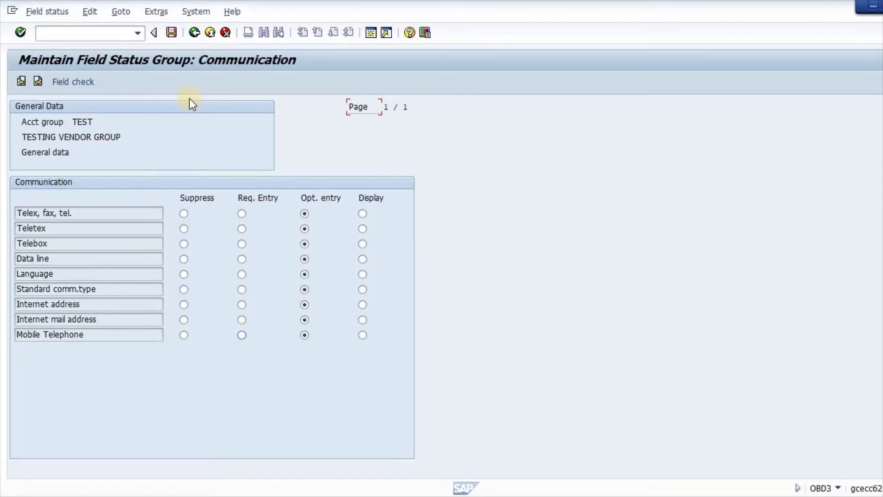
{"action": "left_click", "coordinate": [193, 34]}
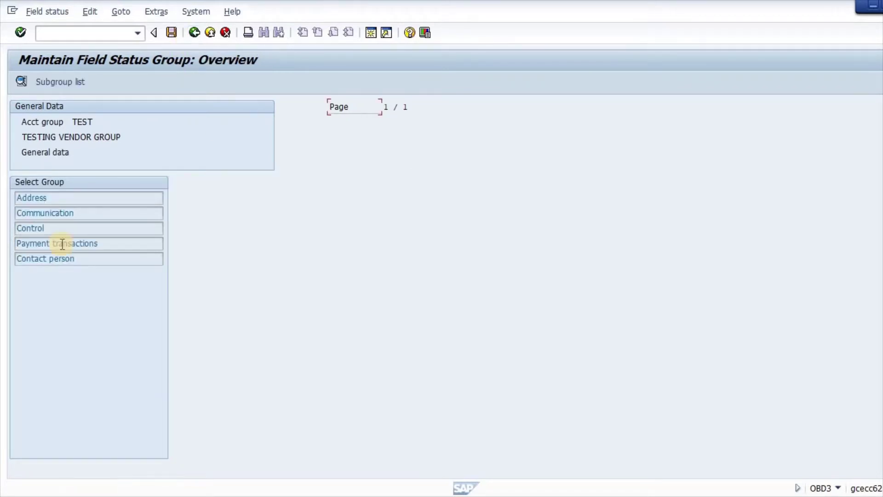
{"action": "double_click", "coordinate": [62, 243]}
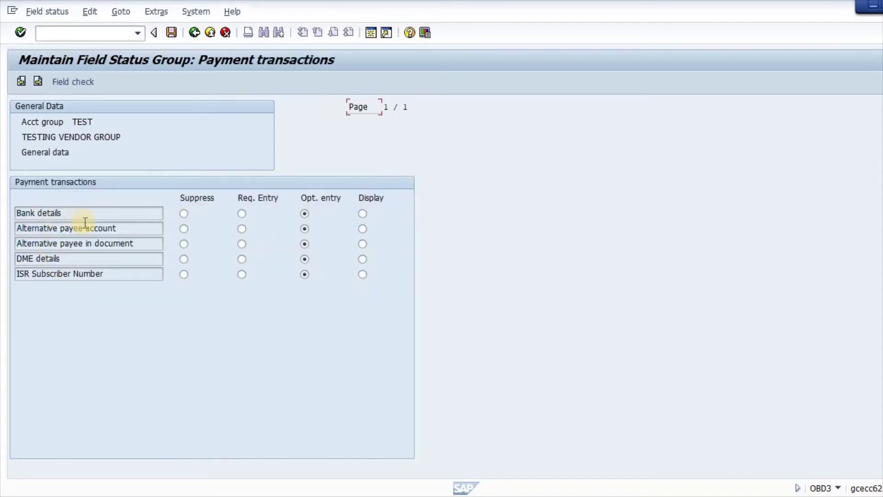
{"action": "left_click", "coordinate": [242, 214]}
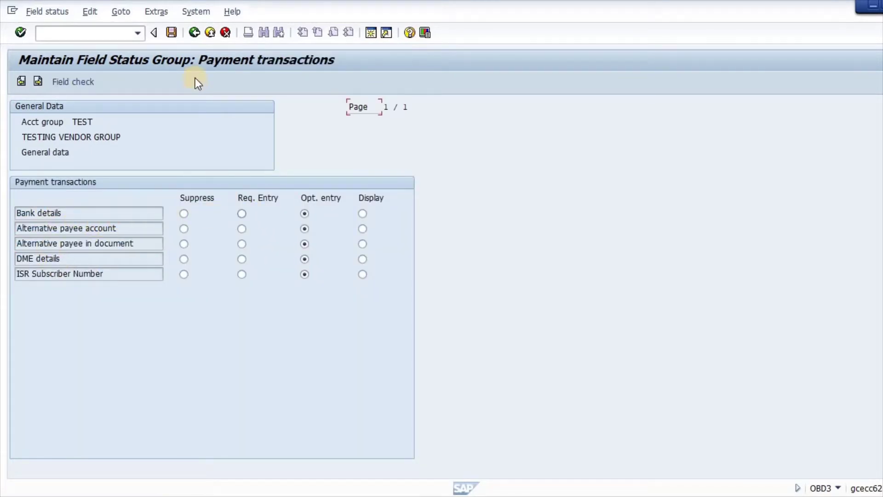
{"action": "left_click", "coordinate": [195, 32]}
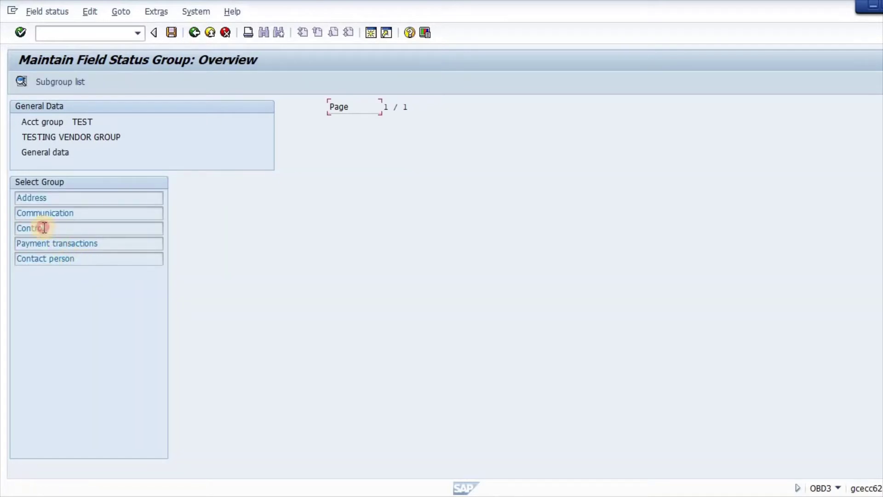
- Check the Control field statuses in the general data and save the vendor account group TEST
{"action": "double_click", "coordinate": [44, 228]}
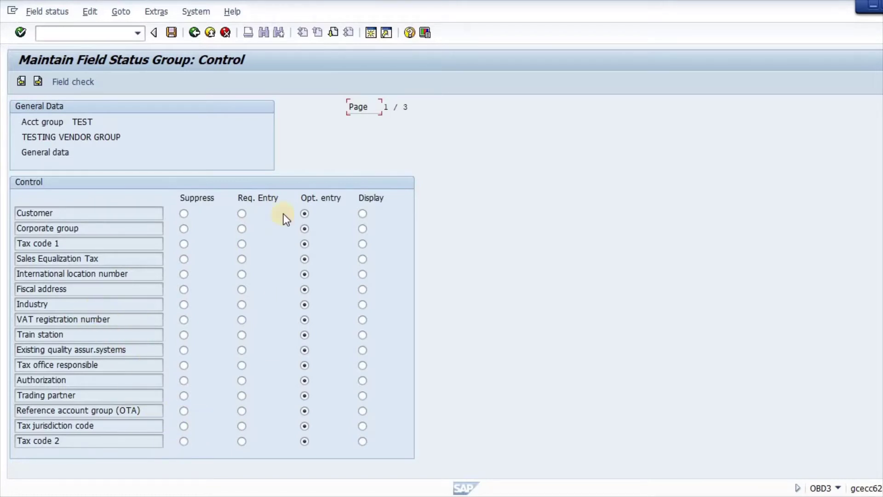
{"action": "left_click", "coordinate": [195, 33]}
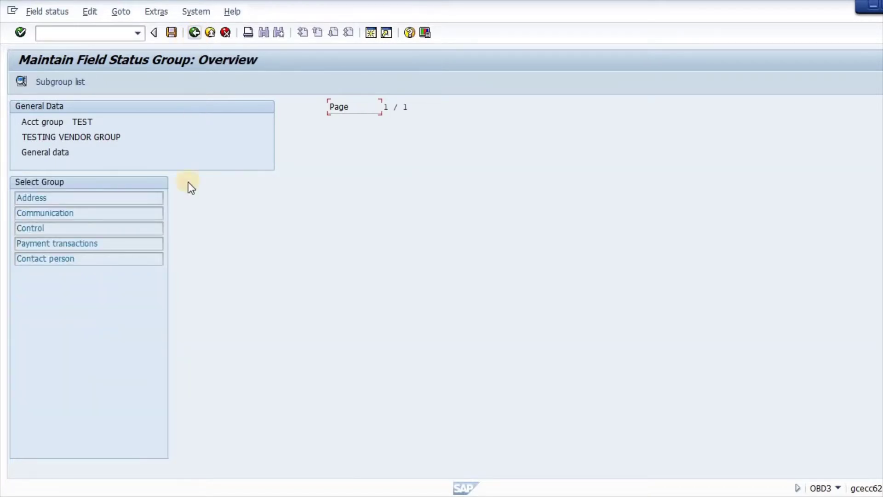
{"action": "left_click", "coordinate": [177, 36]}
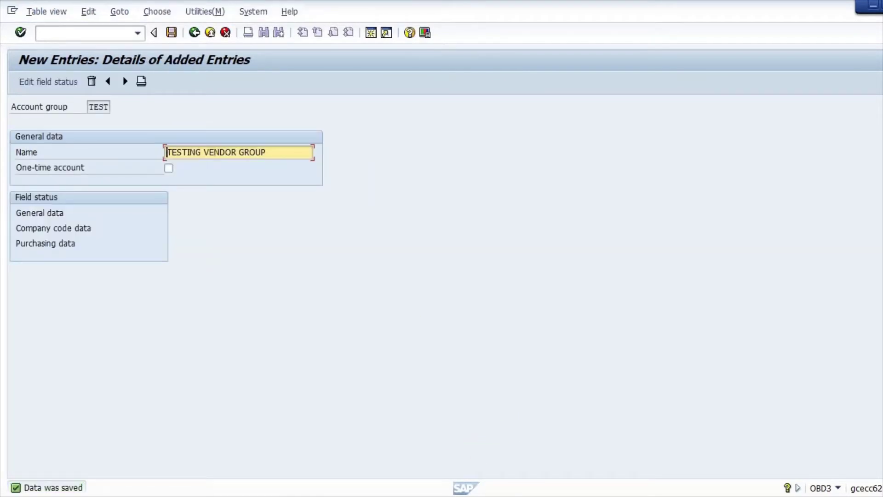
- Copy the T-code XKN1 from the Step 2 checklist row, run it in SAP, and open the vendor number range intervals for change
{"action": "key", "text": "alt+Tab"}
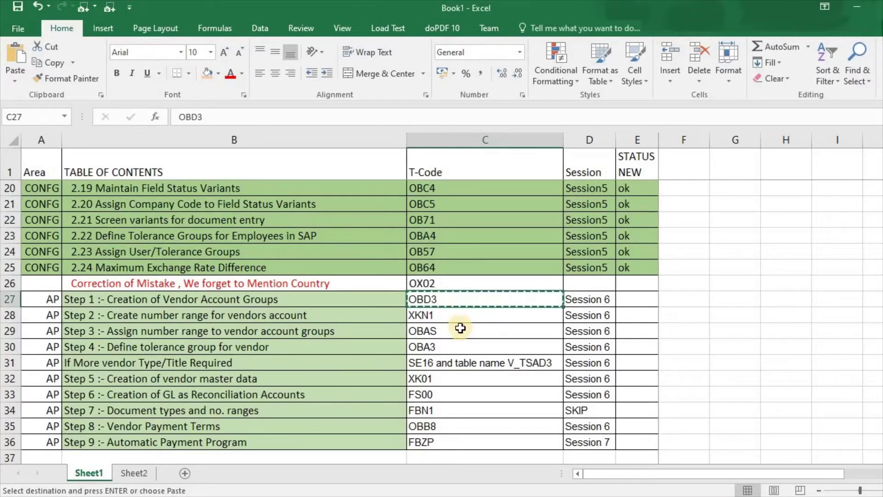
{"action": "left_click", "coordinate": [458, 317]}
{"action": "key", "text": "ctrl+c"}
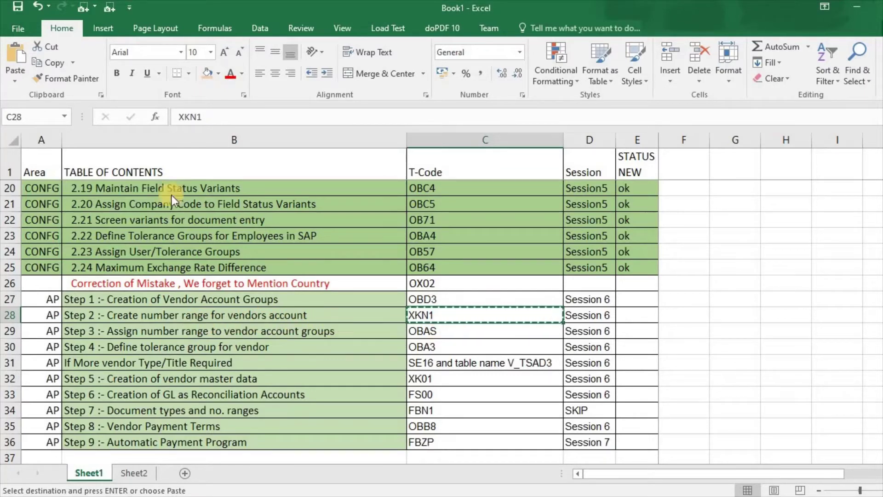
{"action": "key", "text": "alt+Tab"}
{"action": "left_click", "coordinate": [91, 36]}
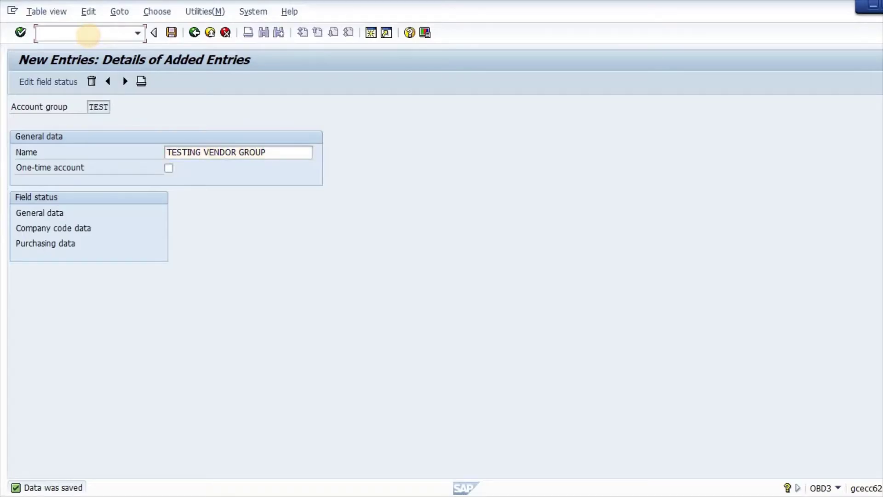
{"action": "type", "text": "/nOBD3"}
{"action": "key", "text": "Return"}
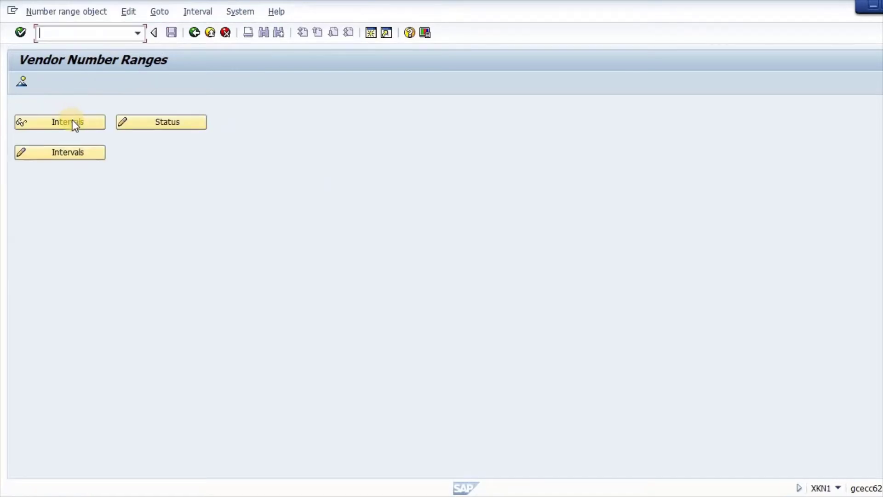
{"action": "left_click", "coordinate": [69, 152]}
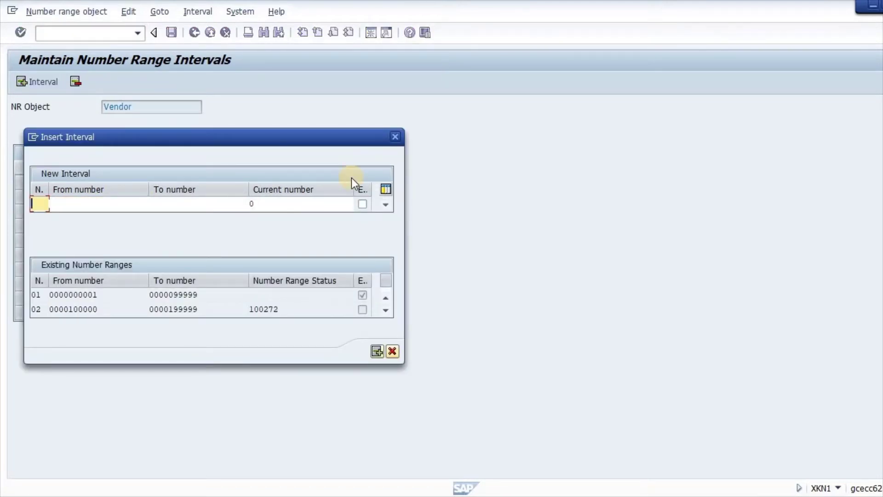
- Try to insert a new vendor interval numbered 10, from number 100 to number 200
{"action": "type", "text": "1"}
{"action": "key", "text": "BackSpace"}
{"action": "type", "text": "10"}
{"action": "key", "text": "Tab"}
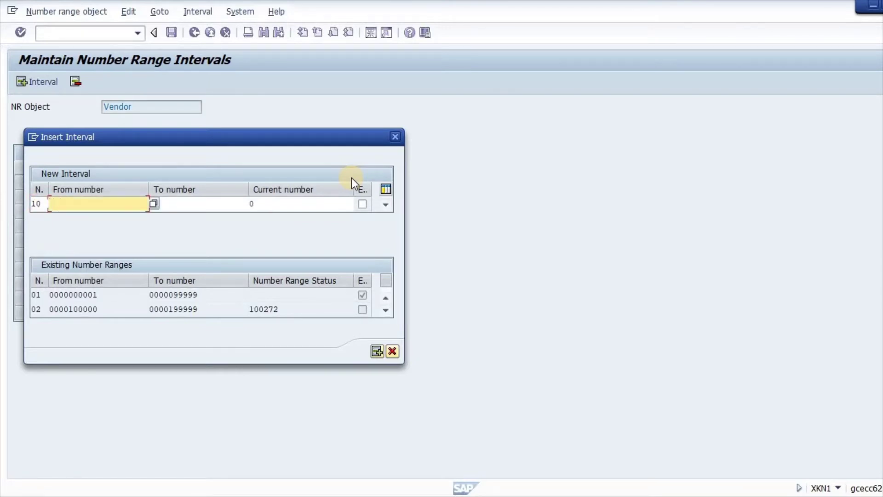
{"action": "type", "text": "100"}
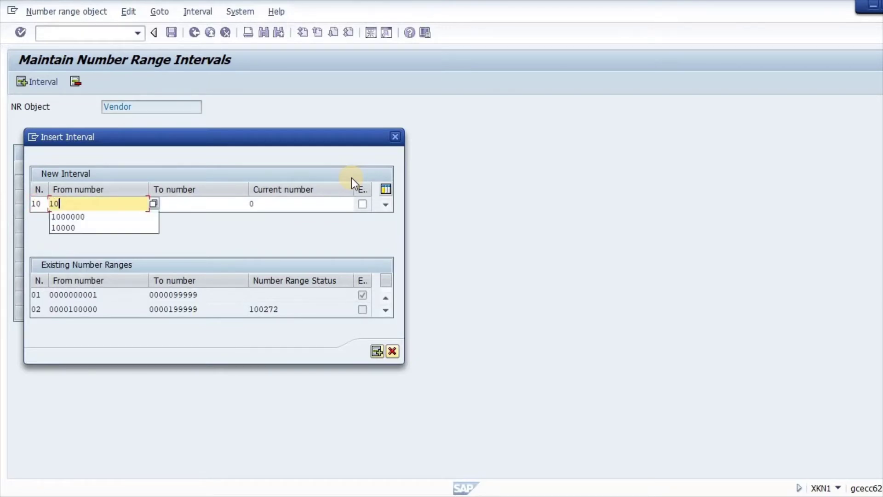
{"action": "key", "text": "Tab"}
{"action": "type", "text": "200"}
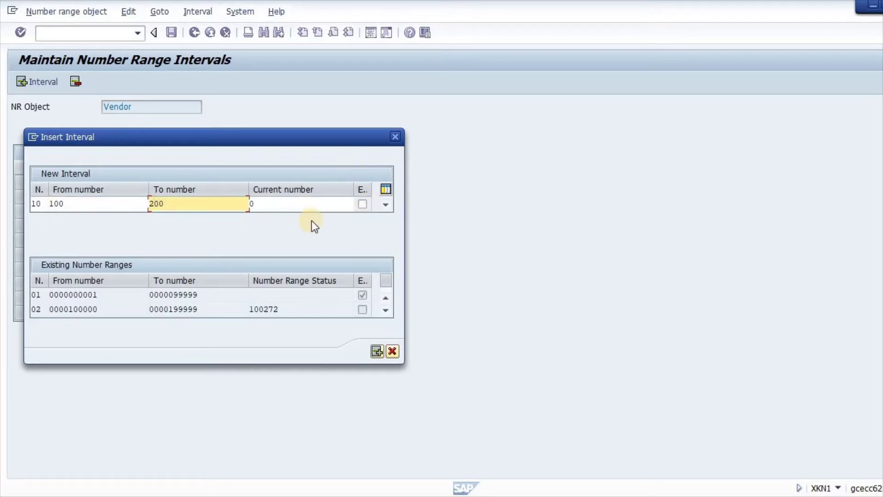
{"action": "key", "text": "Return"}
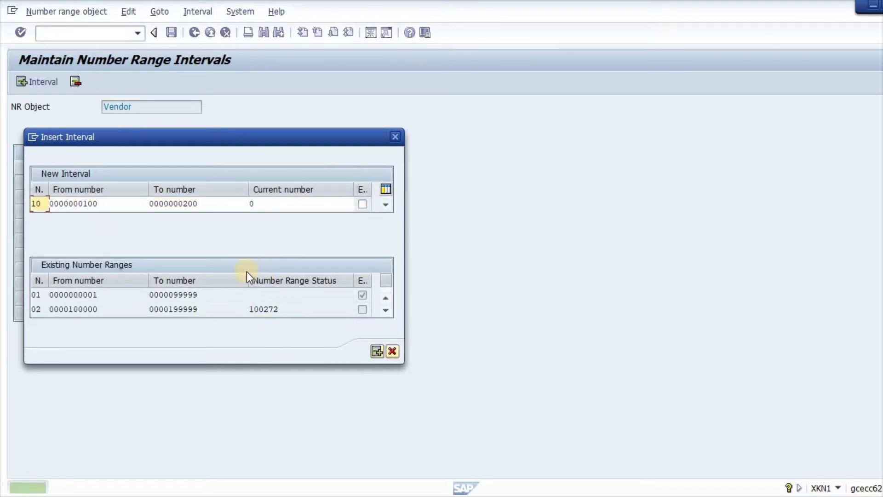
- Examine the new interval's From number and Ext column against the existing number ranges 01 and 02
{"action": "left_click", "coordinate": [118, 204]}
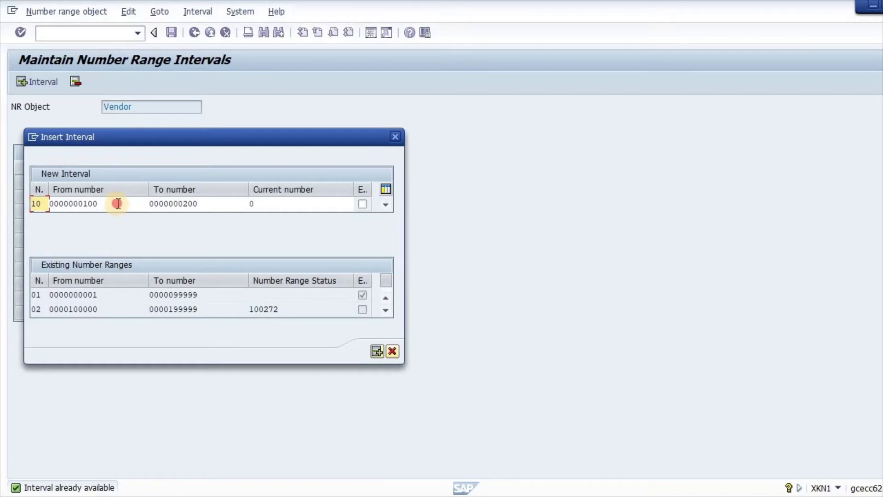
{"action": "double_click", "coordinate": [119, 203]}
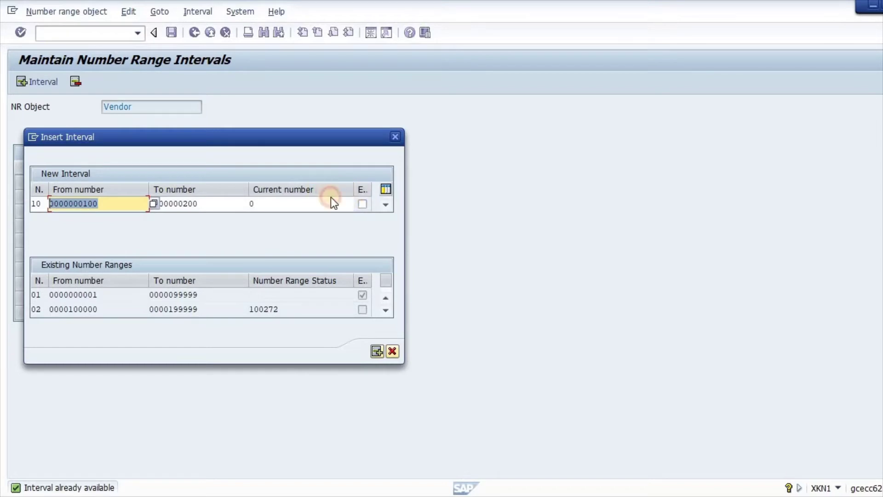
{"action": "left_click_drag", "start_coordinate": [335, 190], "coordinate": [355, 189]}
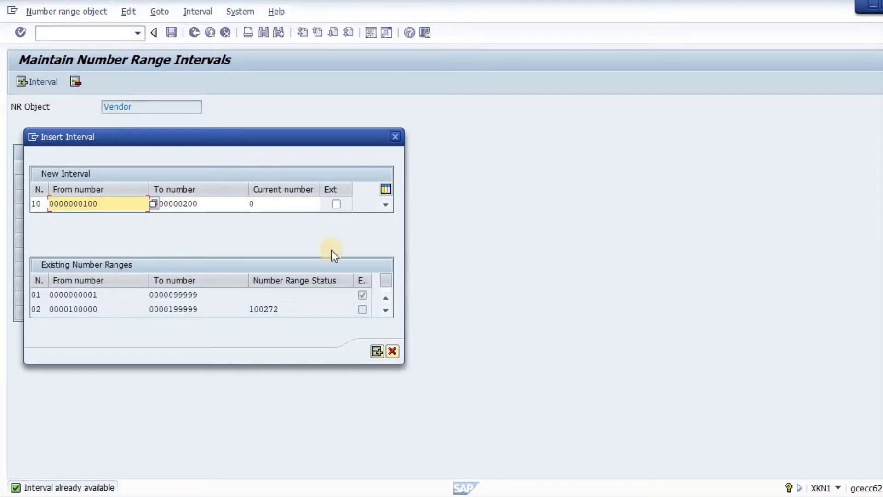
{"action": "left_click", "coordinate": [110, 204]}
{"action": "key", "text": "shift+Left"}
{"action": "key", "text": "Left"}
{"action": "key", "text": "Right"}
{"action": "key", "text": "Right"}
{"action": "left_click", "coordinate": [121, 295]}
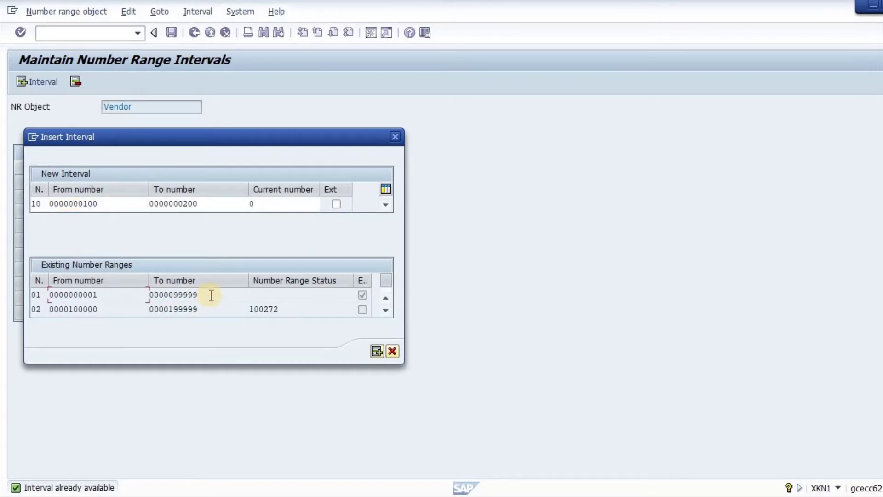
{"action": "left_click_drag", "start_coordinate": [211, 295], "coordinate": [244, 311]}
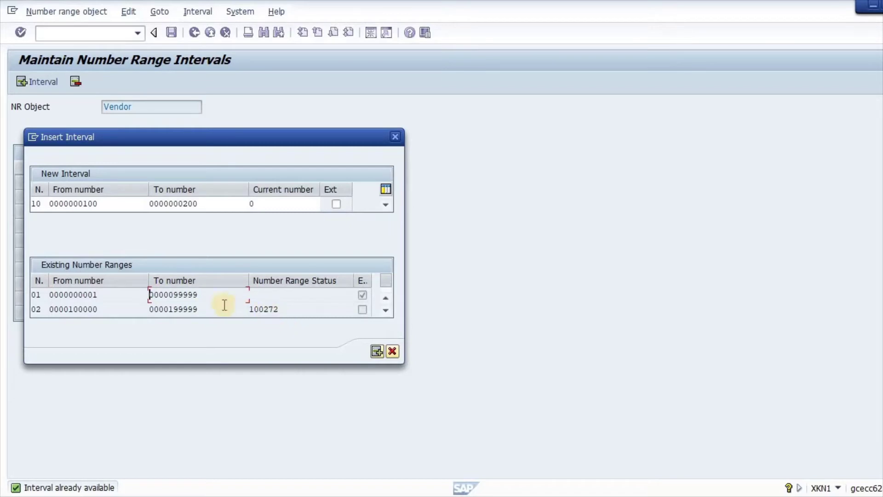
{"action": "left_click_drag", "start_coordinate": [174, 296], "coordinate": [199, 309]}
{"action": "mouse_move", "coordinate": [199, 308]}
{"action": "left_mouse_down"}
{"action": "mouse_move", "coordinate": [173, 308]}
{"action": "mouse_move", "coordinate": [199, 308]}
{"action": "left_mouse_up"}
{"action": "left_click", "coordinate": [199, 309]}
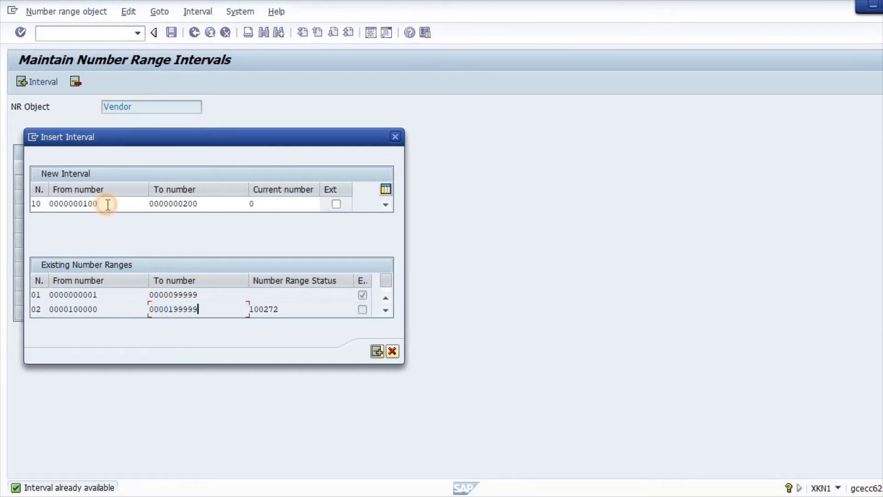
- Try to insert interval 10 with the range 120000 to 130000, and close the Insert Interval dialog
{"action": "left_click", "coordinate": [108, 204]}
{"action": "left_click_drag", "start_coordinate": [40, 204], "coordinate": [118, 205]}
{"action": "left_click", "coordinate": [120, 206]}
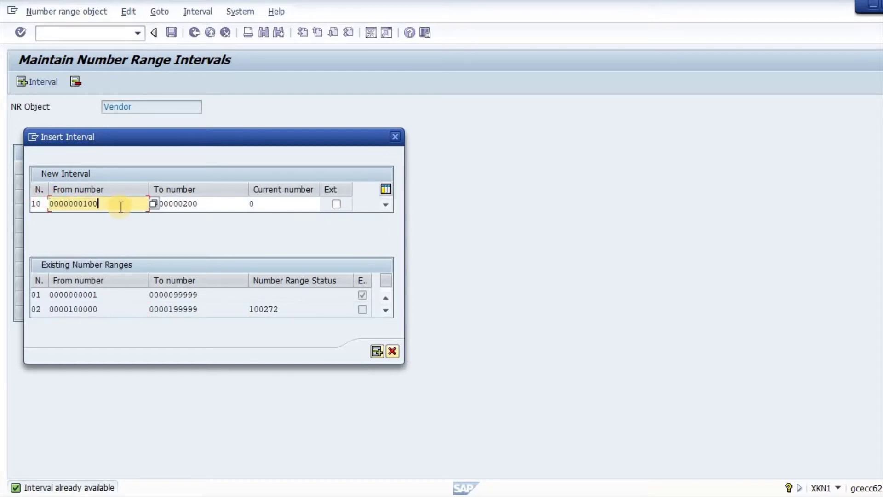
{"action": "double_click", "coordinate": [121, 207]}
{"action": "key", "text": "BackSpace"}
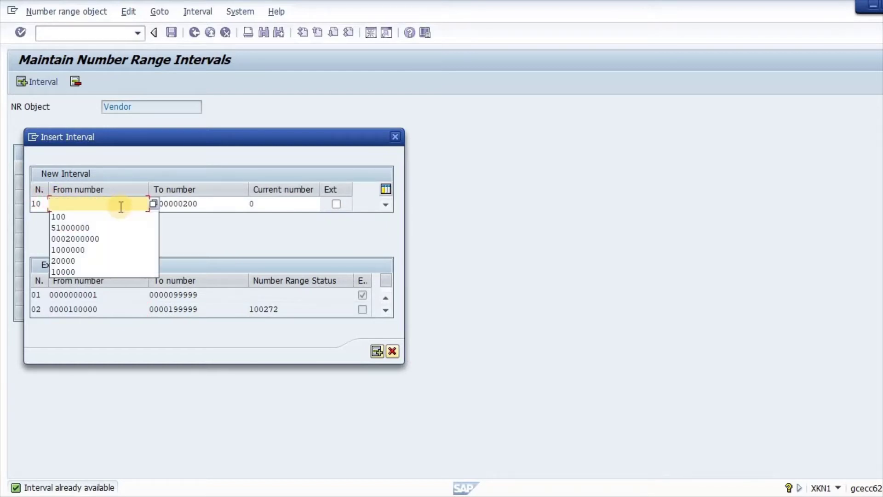
{"action": "type", "text": "12"}
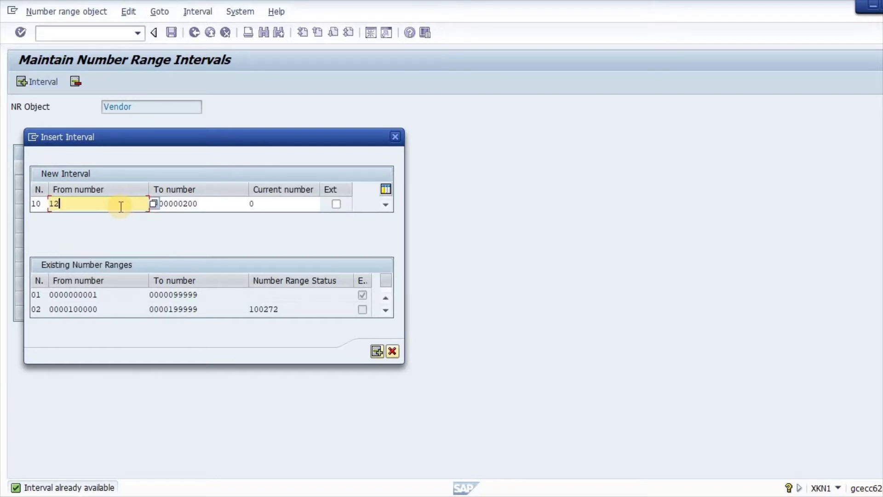
{"action": "type", "text": "0000"}
{"action": "key", "text": "Tab"}
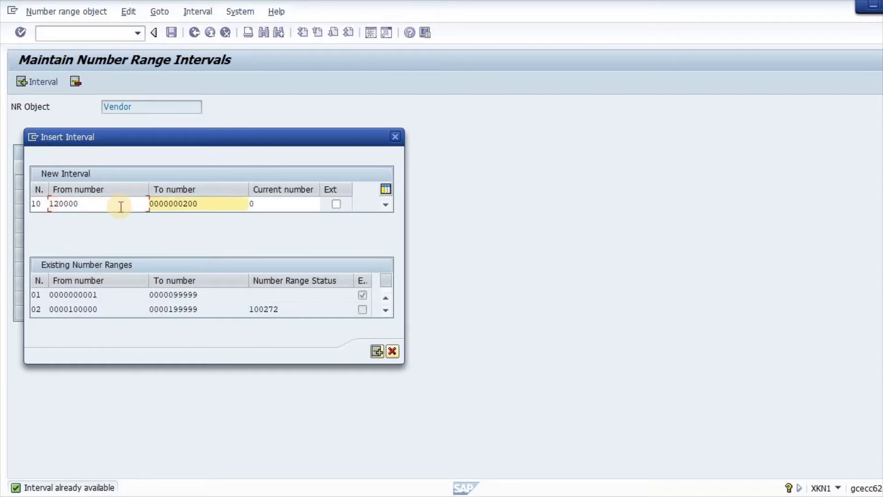
{"action": "type", "text": "130000"}
{"action": "key", "text": "shift+End"}
{"action": "key", "text": "Delete"}
{"action": "key", "text": "Return"}
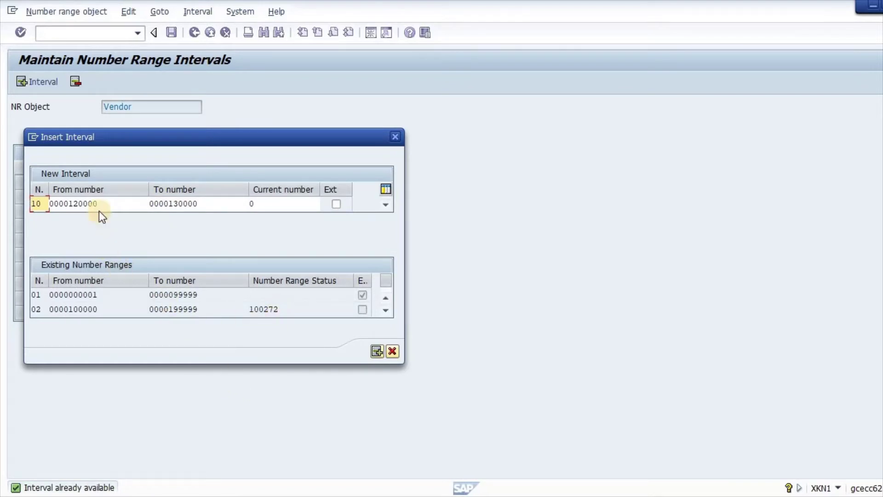
{"action": "left_click", "coordinate": [392, 352]}
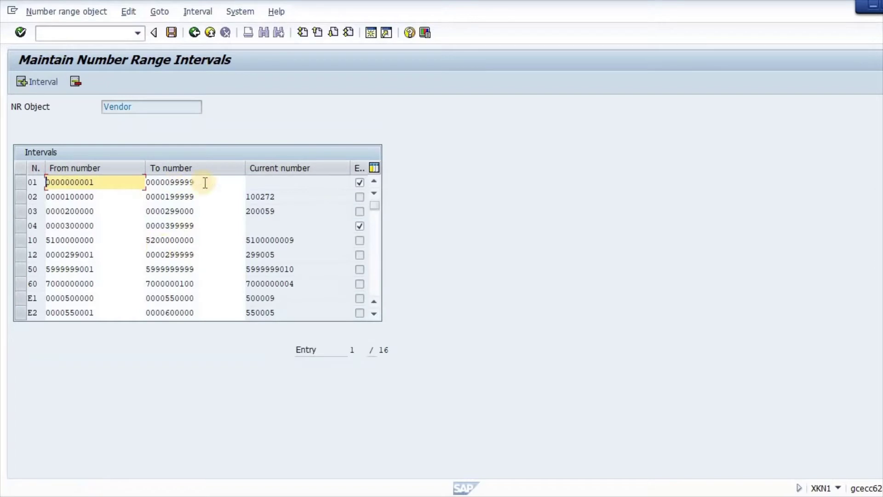
{"action": "left_click", "coordinate": [209, 184]}
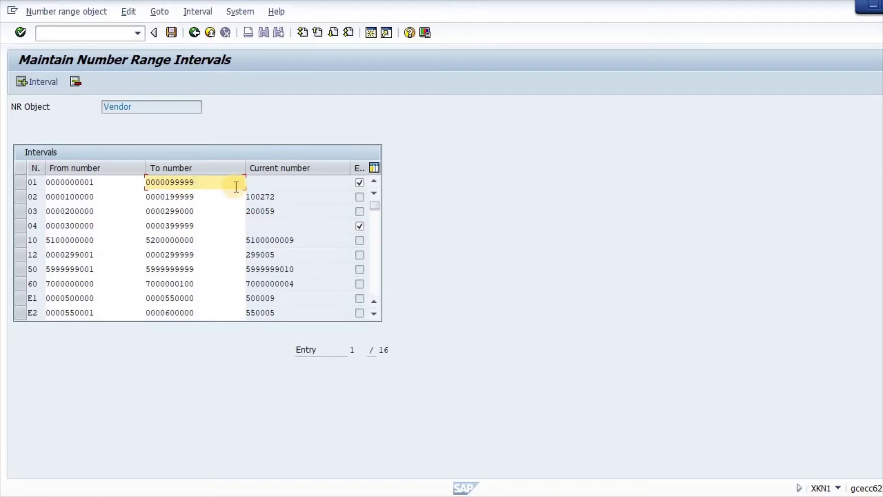
{"action": "key", "text": "shift+Left"}
{"action": "key", "text": "shift+Left"}
{"action": "key", "text": "shift+Left"}
{"action": "key", "text": "shift+Left"}
{"action": "key", "text": "shift+Left"}
{"action": "type", "text": "00002"}
{"action": "key", "text": "Down"}
{"action": "key", "text": "Down"}
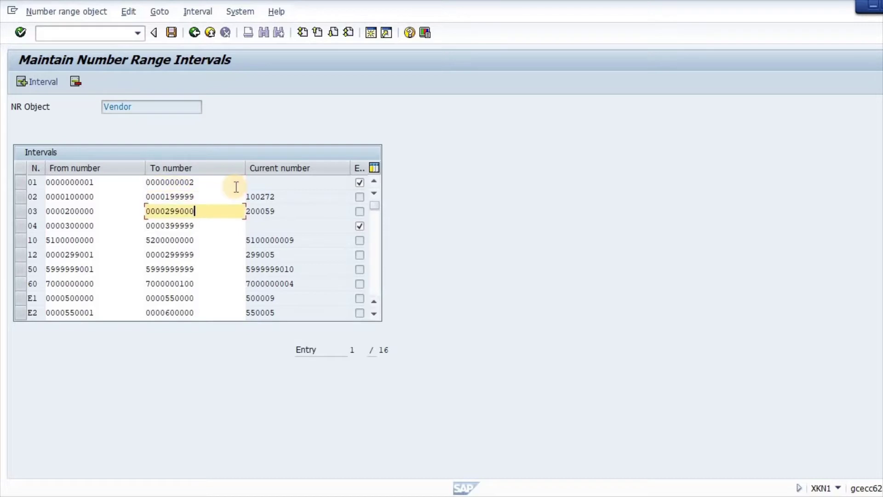
{"action": "key", "text": "Down"}
{"action": "key", "text": "Up"}
{"action": "key", "text": "Up"}
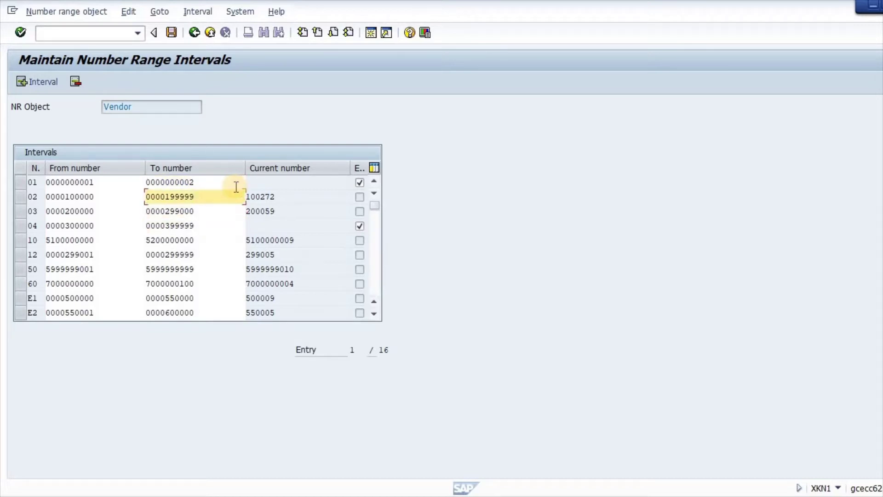
{"action": "key", "text": "Tab"}
{"action": "left_click_drag", "start_coordinate": [304, 197], "coordinate": [197, 196]}
{"action": "left_click", "coordinate": [234, 196]}
{"action": "key", "text": "Tab"}
{"action": "key", "text": "Tab"}
{"action": "left_click_drag", "start_coordinate": [276, 198], "coordinate": [216, 199]}
{"action": "left_click", "coordinate": [216, 199]}
{"action": "key", "text": "BackSpace"}
{"action": "key", "text": "BackSpace"}
{"action": "key", "text": "BackSpace"}
{"action": "key", "text": "BackSpace"}
{"action": "key", "text": "BackSpace"}
{"action": "key", "text": "BackSpace"}
{"action": "type", "text": "100272"}
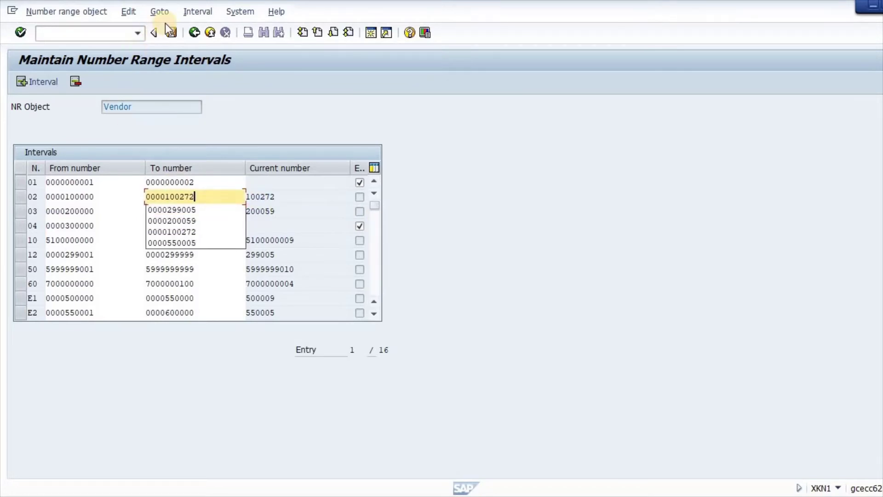
{"action": "left_click", "coordinate": [171, 254]}
{"action": "key", "text": "ctrl+s"}
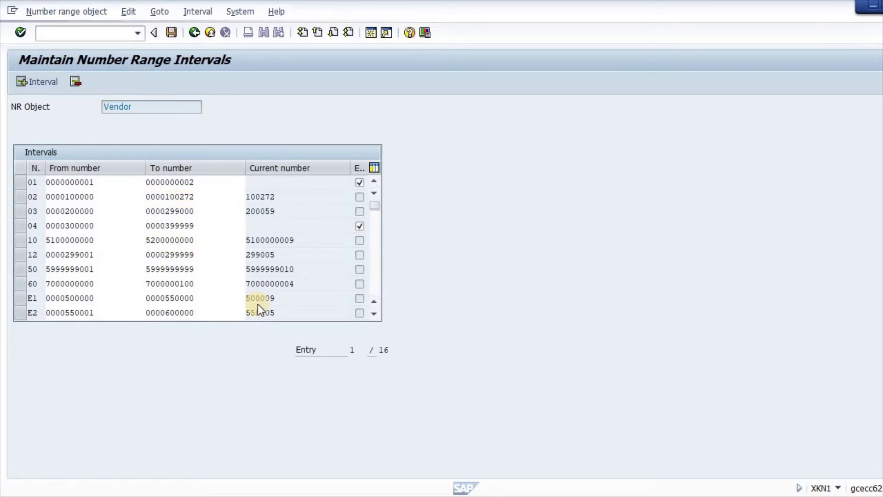
- Try to insert vendor interval 10 with the range 100273 to 100300
{"action": "key", "text": "Return"}
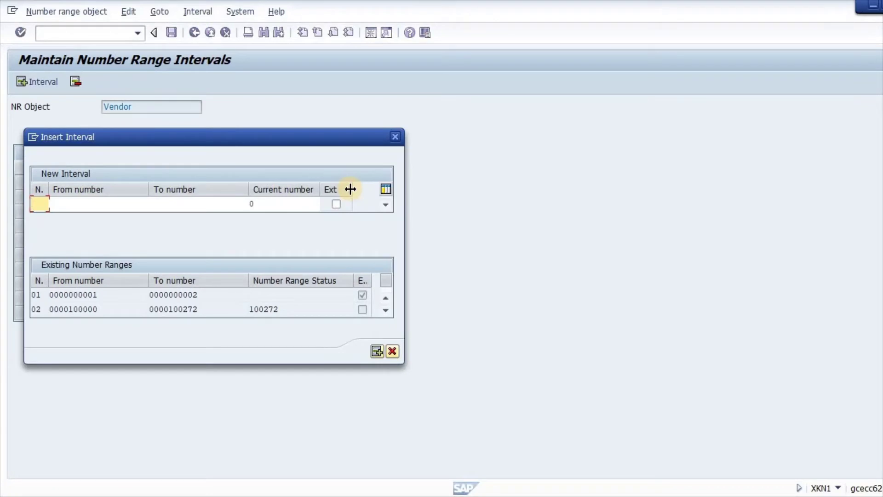
{"action": "type", "text": "10"}
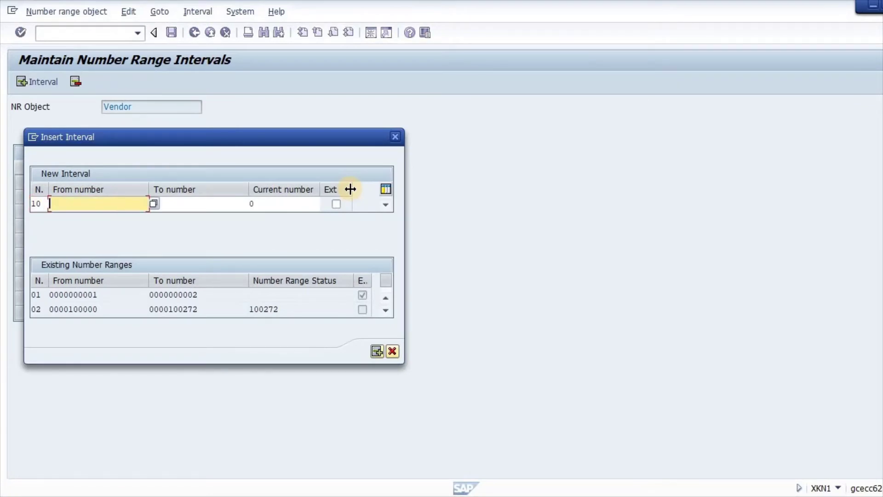
{"action": "type", "text": "1"}
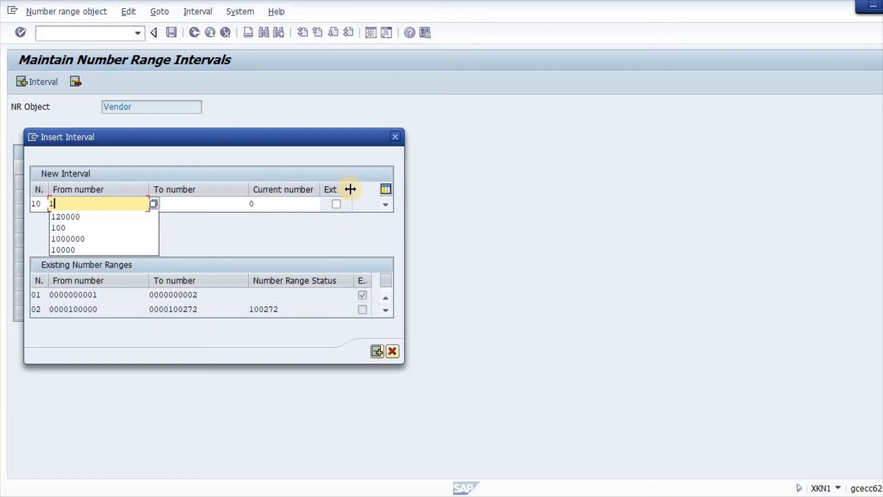
{"action": "type", "text": "00273"}
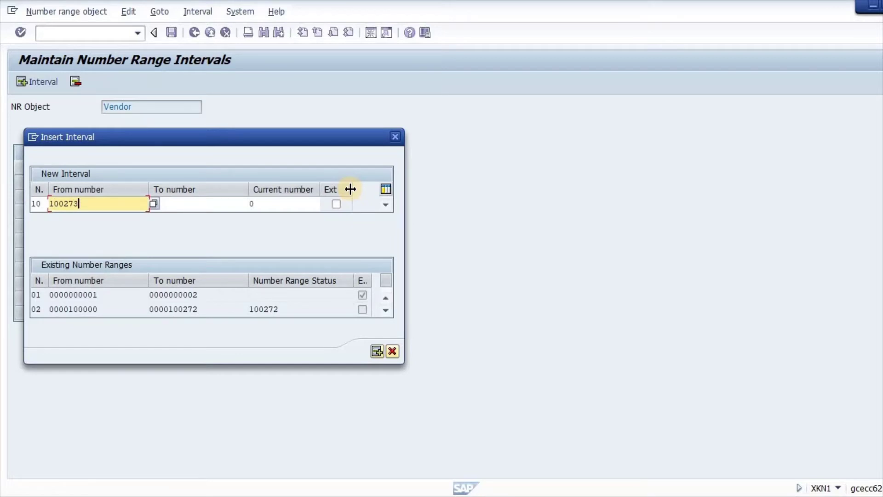
{"action": "key", "text": "Tab"}
{"action": "type", "text": "100"}
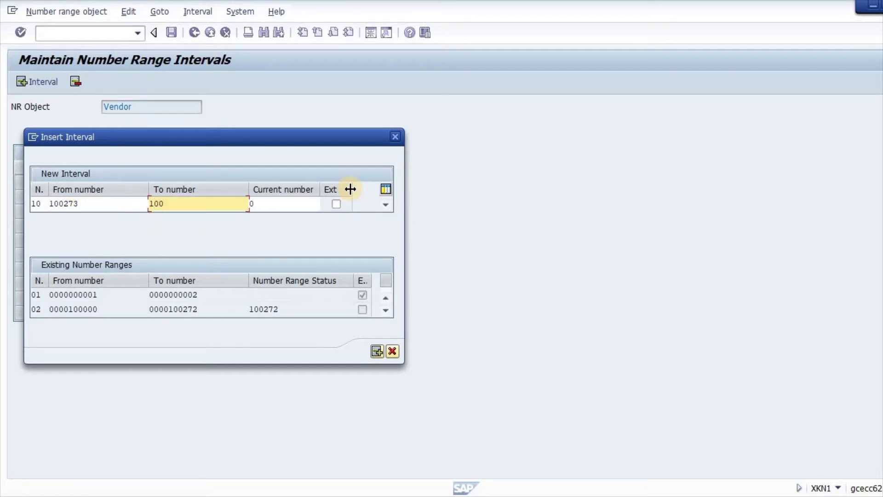
{"action": "type", "text": "300"}
{"action": "key", "text": "Return"}
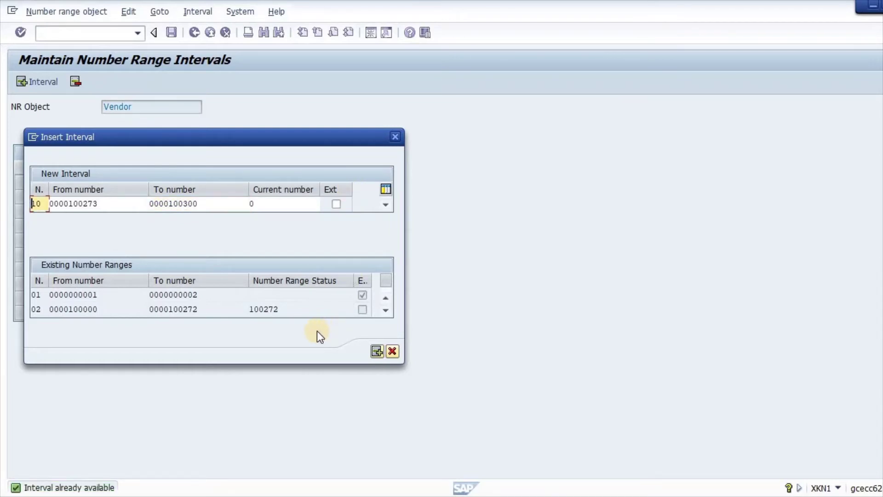
- Try interval 10 with the range 71000000 to 72000000 instead, and cancel the Insert Interval dialog
{"action": "key", "text": "Tab"}
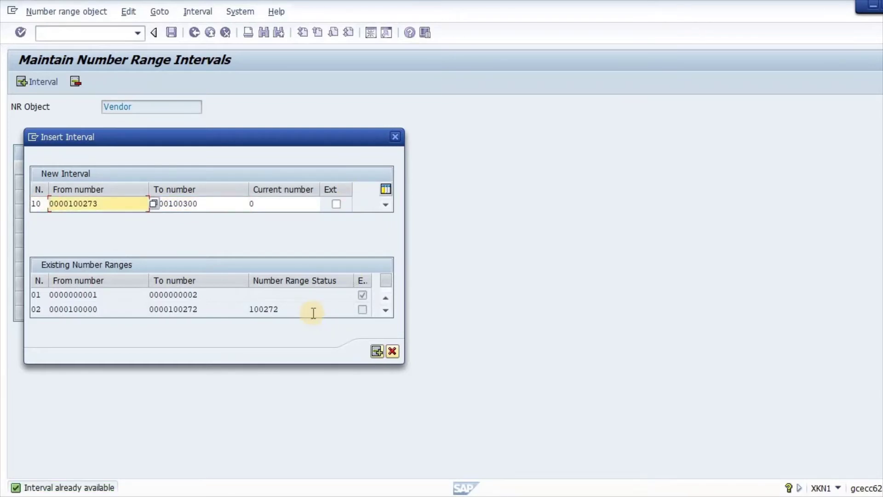
{"action": "key", "text": "shift+End"}
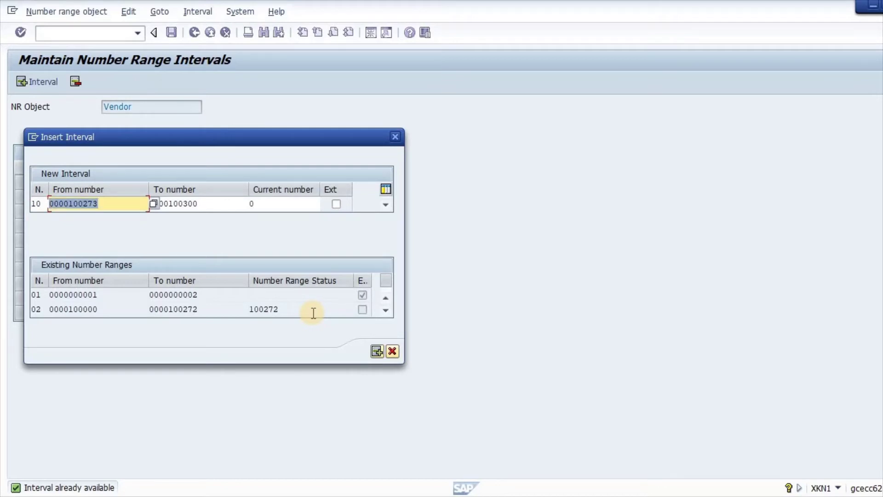
{"action": "key", "text": "Delete"}
{"action": "type", "text": "70"}
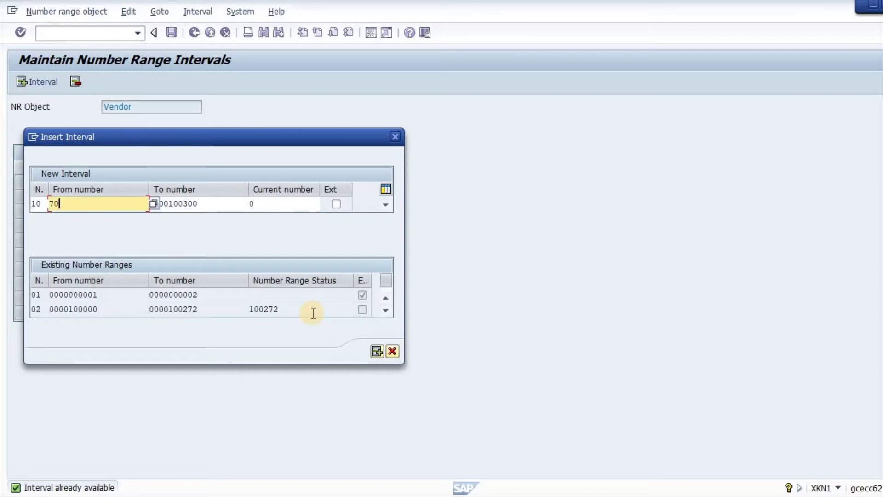
{"action": "key", "text": "BackSpace"}
{"action": "type", "text": "10"}
{"action": "key", "text": "BackSpace"}
{"action": "key", "text": "BackSpace"}
{"action": "type", "text": "1000000"}
{"action": "key", "text": "Tab"}
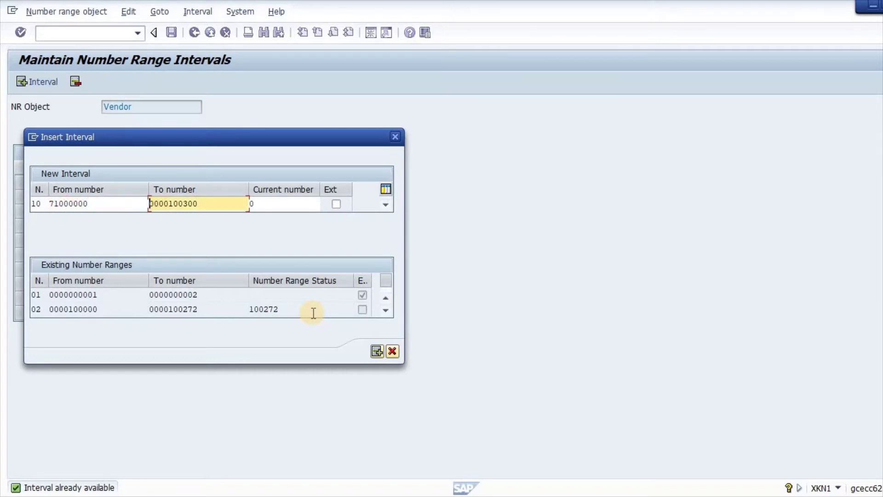
{"action": "type", "text": "72000000"}
{"action": "key", "text": "Return"}
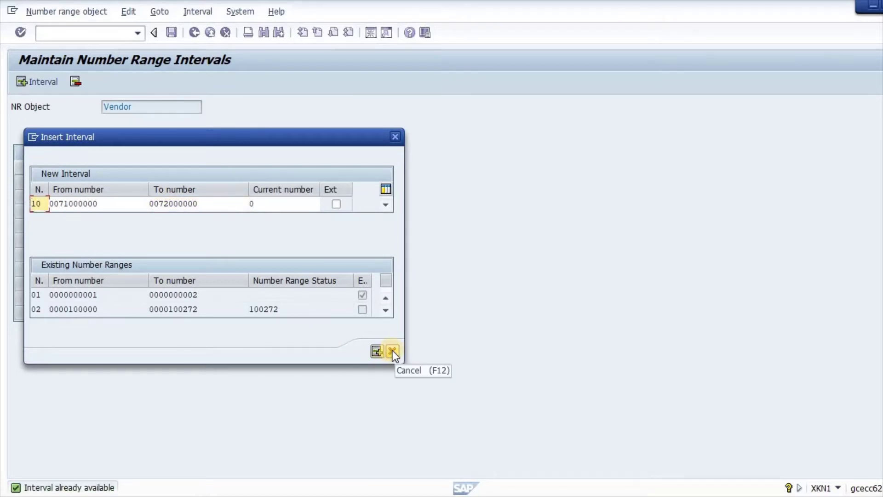
{"action": "left_click", "coordinate": [401, 356]}
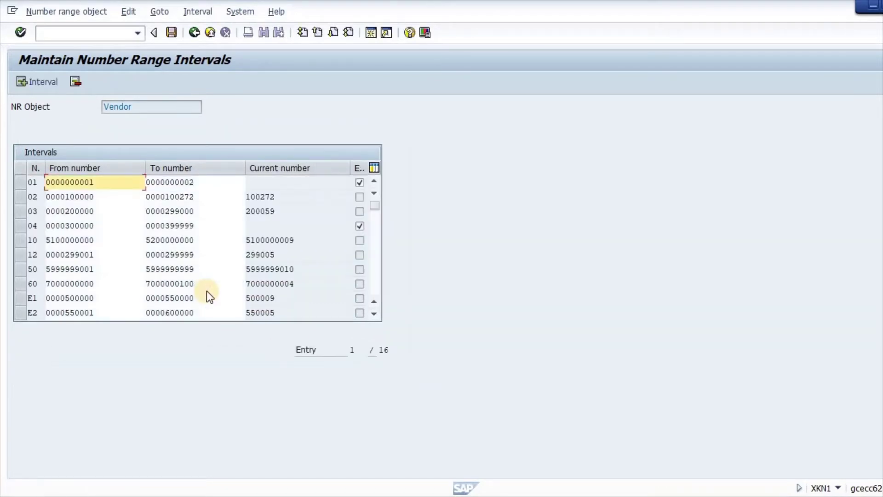
- Examine the existing vendor intervals for used interval numbers and ranges, including the To number of interval 10
{"action": "left_click", "coordinate": [209, 223]}
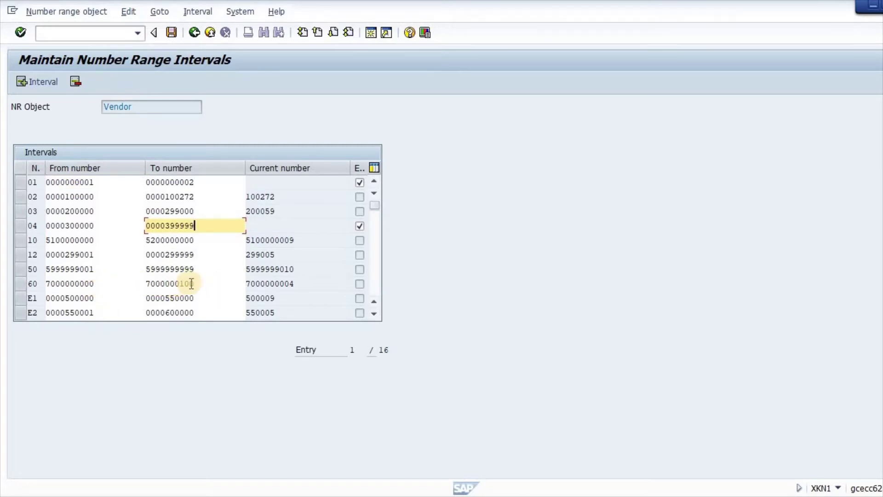
{"action": "scroll", "coordinate": [203, 295], "scroll_direction": "down", "scroll_amount": 1}
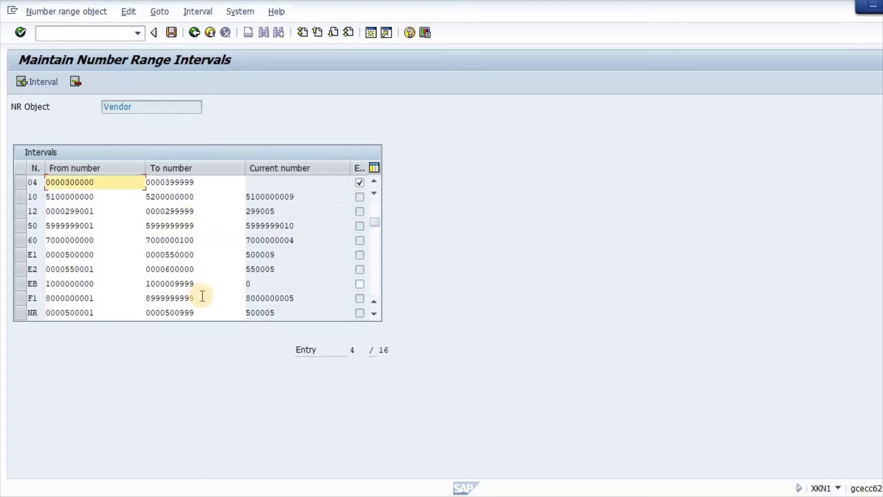
{"action": "scroll", "coordinate": [202, 296], "scroll_direction": "down", "scroll_amount": 1}
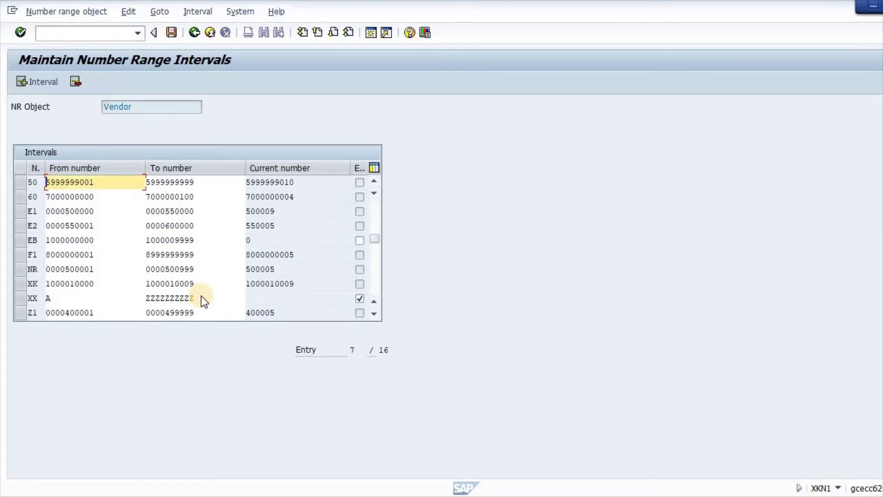
{"action": "scroll", "coordinate": [191, 280], "scroll_direction": "down", "scroll_amount": 1}
{"action": "scroll", "coordinate": [191, 279], "scroll_direction": "up", "scroll_amount": 1}
{"action": "scroll", "coordinate": [195, 278], "scroll_direction": "up", "scroll_amount": 1}
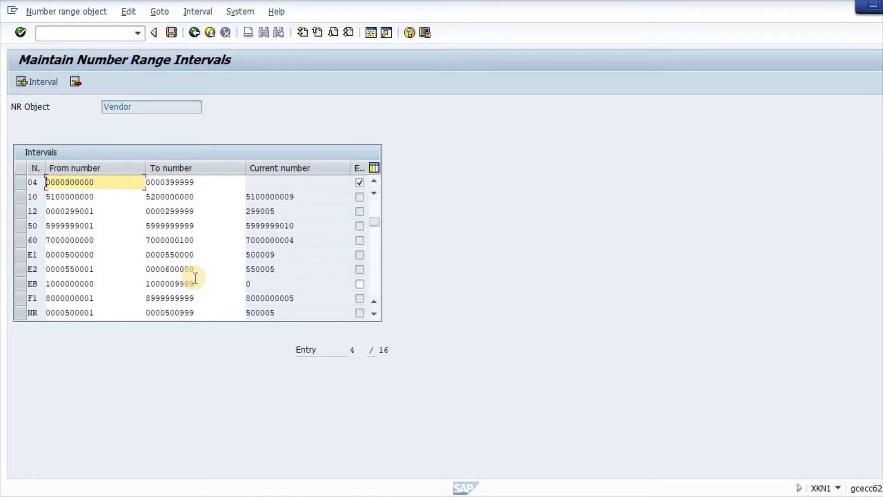
{"action": "scroll", "coordinate": [195, 277], "scroll_direction": "up", "scroll_amount": 1}
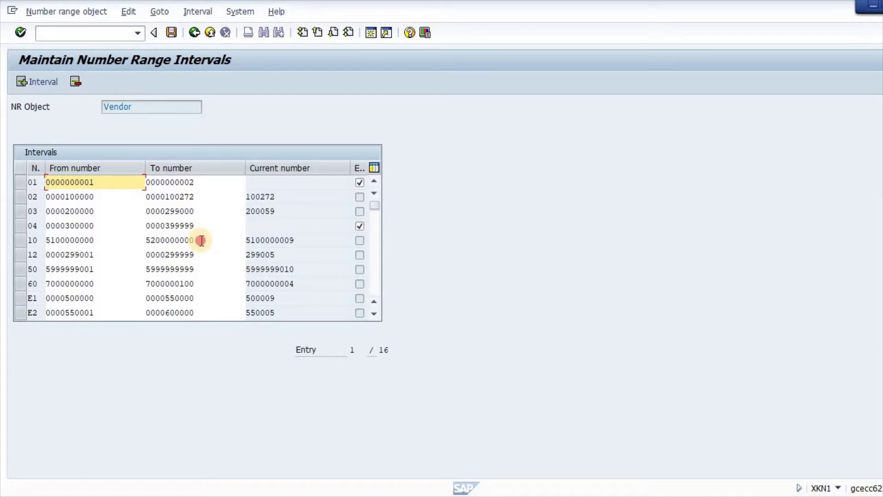
{"action": "left_click", "coordinate": [184, 240]}
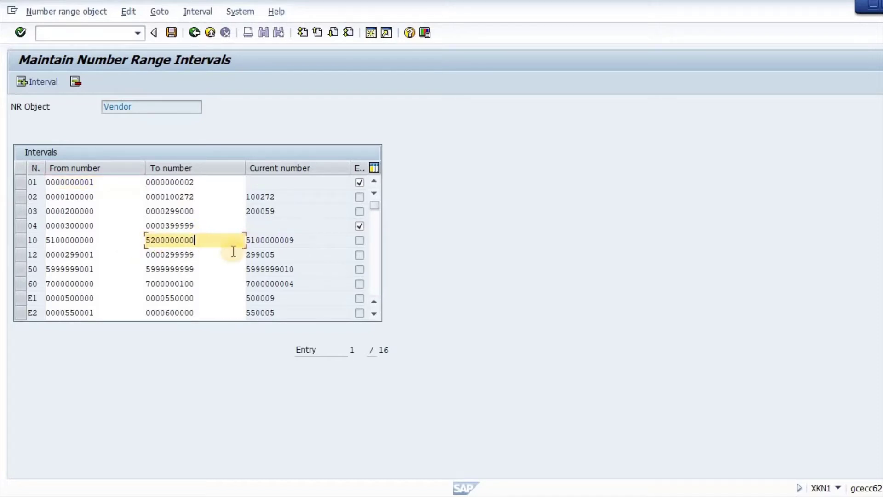
{"action": "left_click_drag", "start_coordinate": [151, 240], "coordinate": [156, 241]}
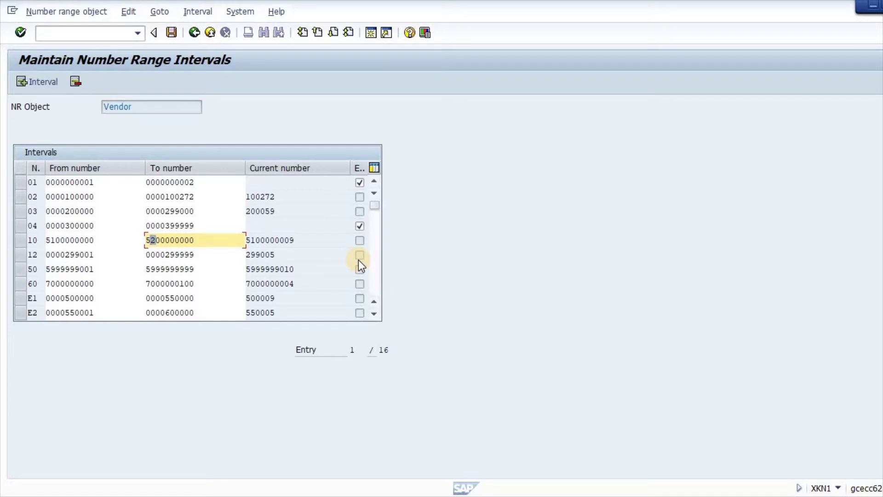
{"action": "key", "text": "Left"}
{"action": "key", "text": "Left"}
{"action": "key", "text": "Left"}
{"action": "key", "text": "Right"}
{"action": "left_click", "coordinate": [46, 81]}
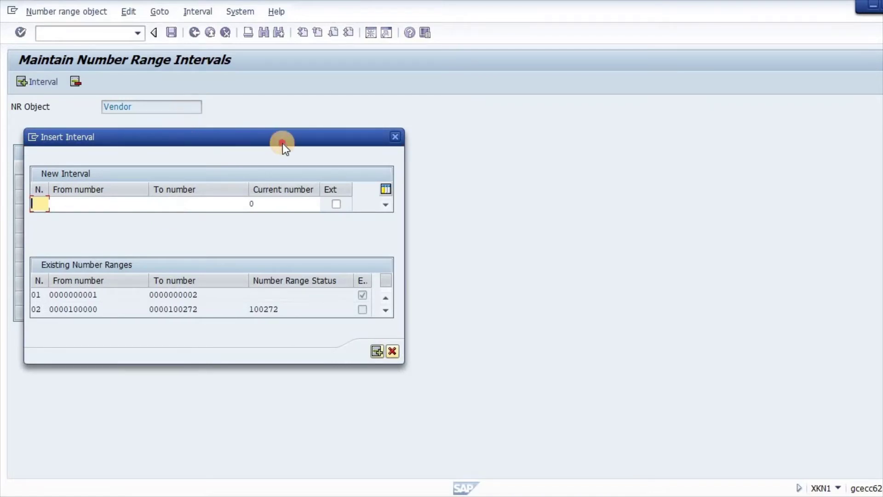
{"action": "left_click_drag", "start_coordinate": [283, 142], "coordinate": [234, 135]}
{"action": "type", "text": "11"}
{"action": "key", "text": "Tab"}
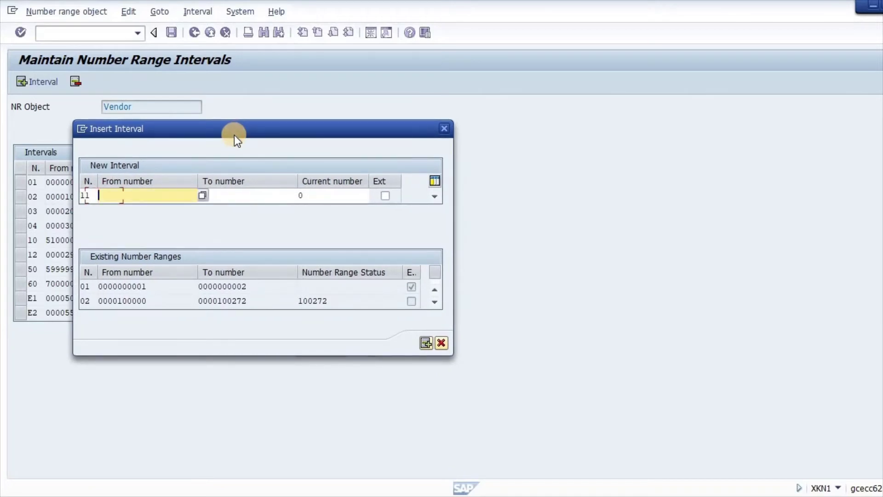
{"action": "type", "text": "5200000000"}
{"action": "key", "text": "Tab"}
{"action": "type", "text": "5200000000"}
{"action": "key", "text": "shift+Tab"}
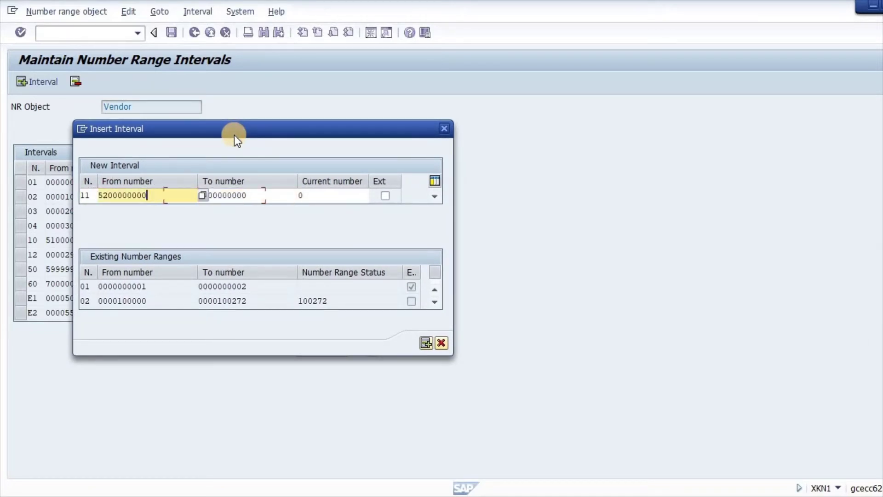
- Change interval 11's range to 530000000 through 540000000, insert it, and save and leave the number range intervals
{"action": "key", "text": "Home"}
{"action": "key", "text": "Right"}
{"action": "key", "text": "shift+Right"}
{"action": "type", "text": "3"}
{"action": "key", "text": "Tab"}
{"action": "key", "text": "Home"}
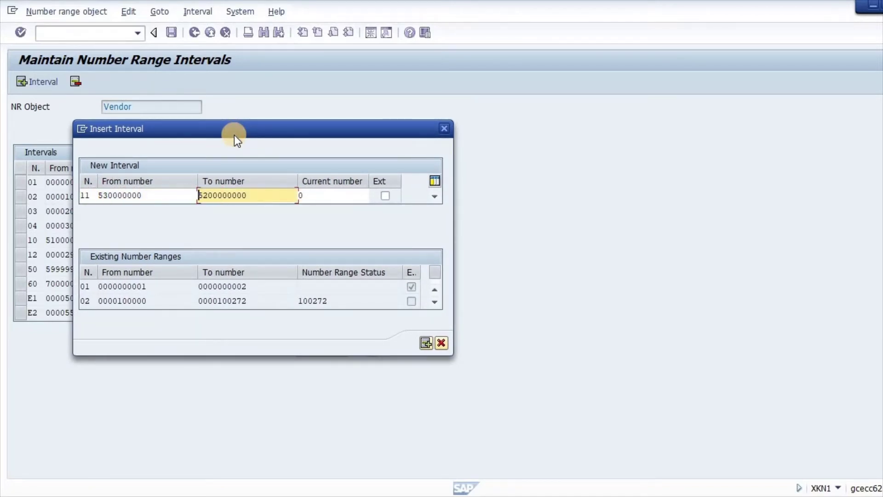
{"action": "key", "text": "Right"}
{"action": "key", "text": "shift+Right"}
{"action": "type", "text": "4"}
{"action": "left_click", "coordinate": [424, 342]}
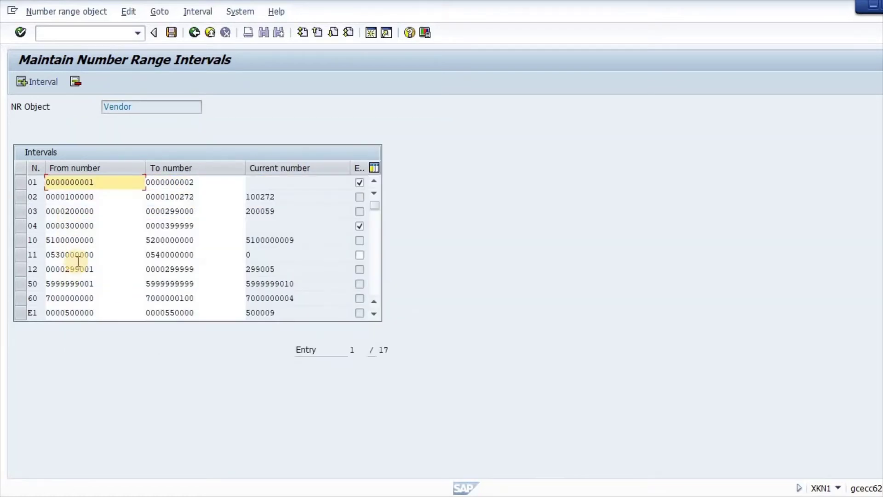
{"action": "left_click", "coordinate": [156, 255]}
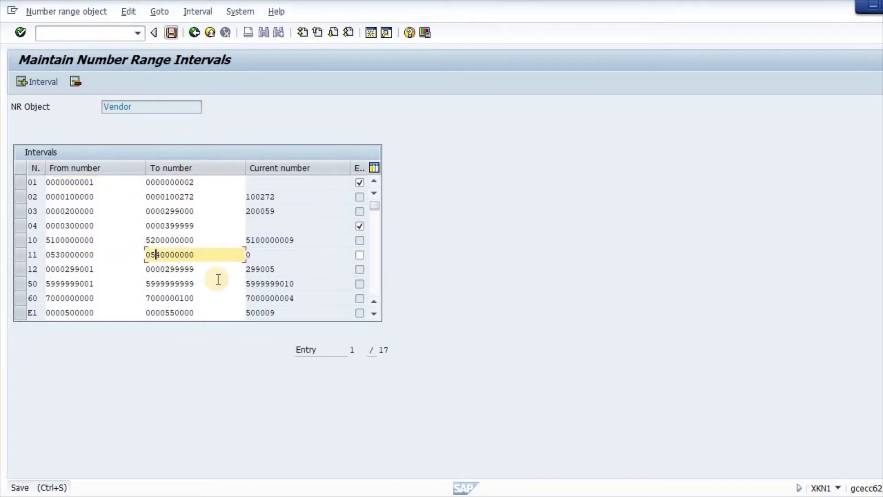
{"action": "left_click", "coordinate": [195, 34]}
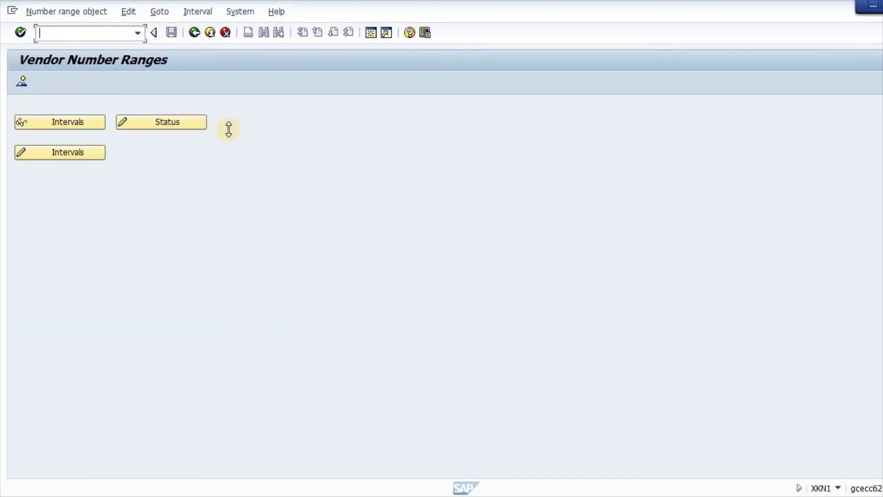
- Copy transaction code OBAS from the Excel checklist and open that transaction in SAP with /nOBAS
{"action": "key", "text": "alt+Tab"}
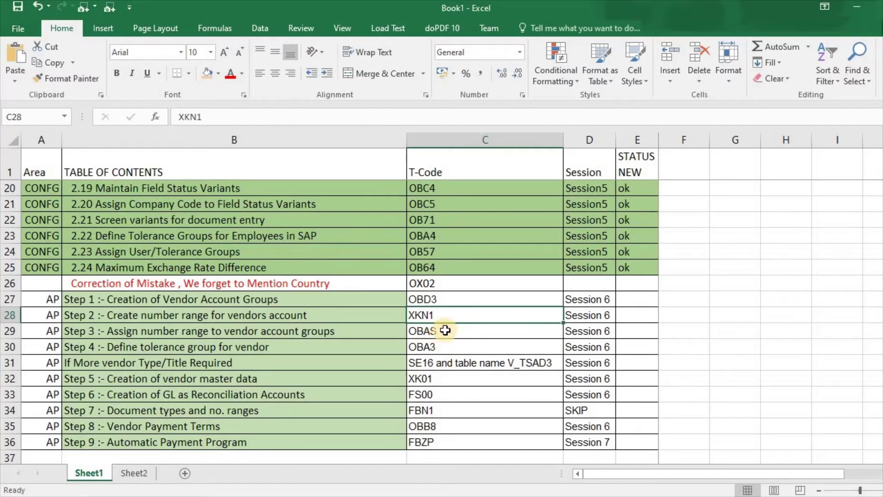
{"action": "left_click", "coordinate": [445, 331]}
{"action": "key", "text": "ctrl+c"}
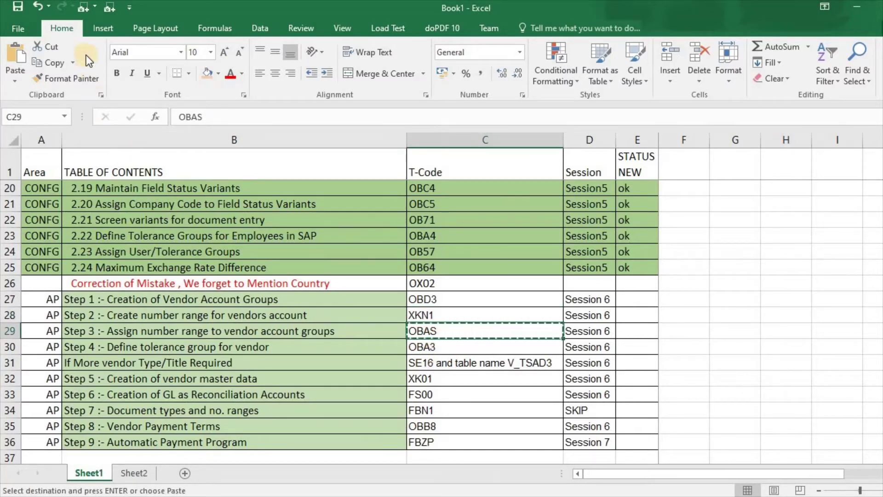
{"action": "key", "text": "alt+Tab"}
{"action": "type", "text": "/"}
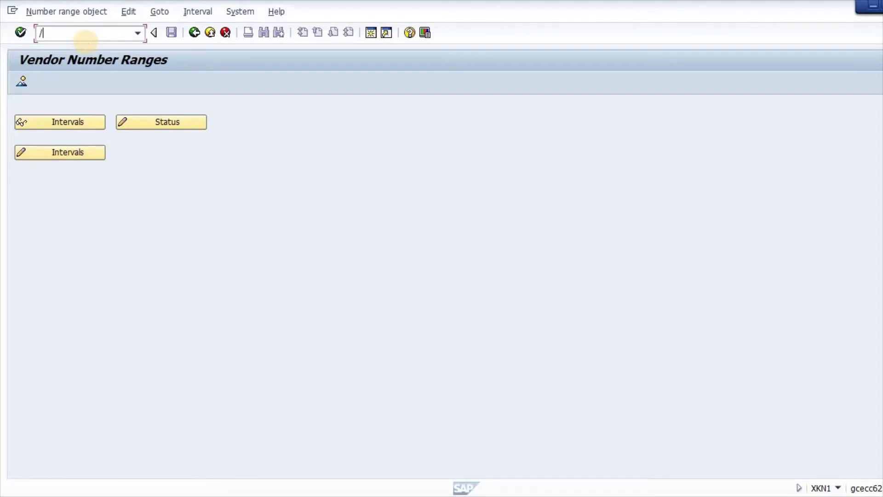
{"action": "type", "text": "n"}
{"action": "key", "text": "ctrl+v"}
{"action": "key", "text": "Return"}
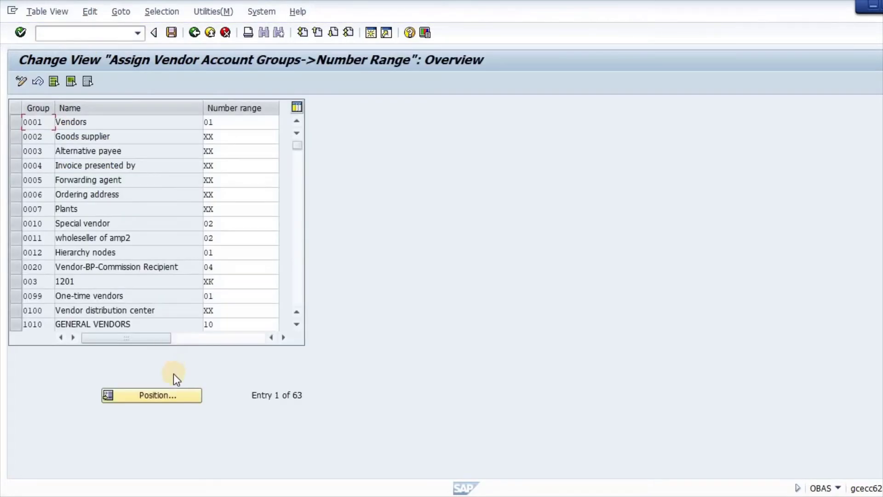
- Locate vendor account group TEST, assign it number range 11, and save and leave the view
{"action": "left_click", "coordinate": [174, 394]}
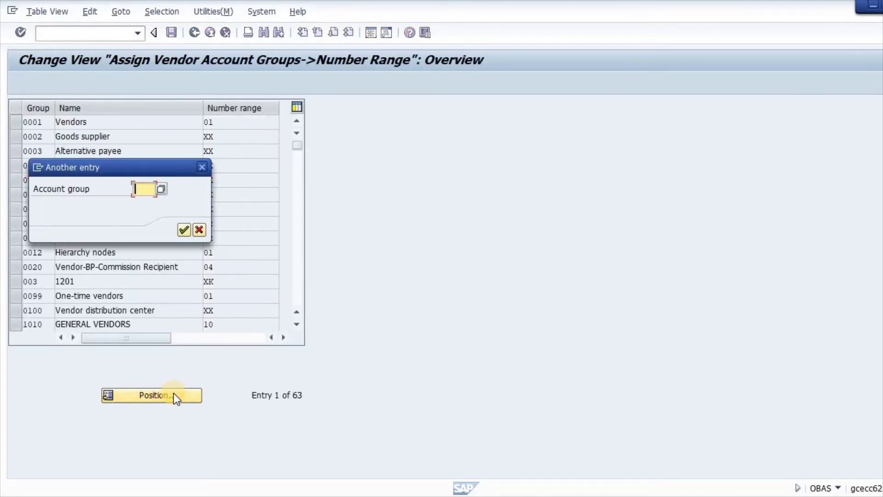
{"action": "type", "text": "TEST"}
{"action": "key", "text": "Return"}
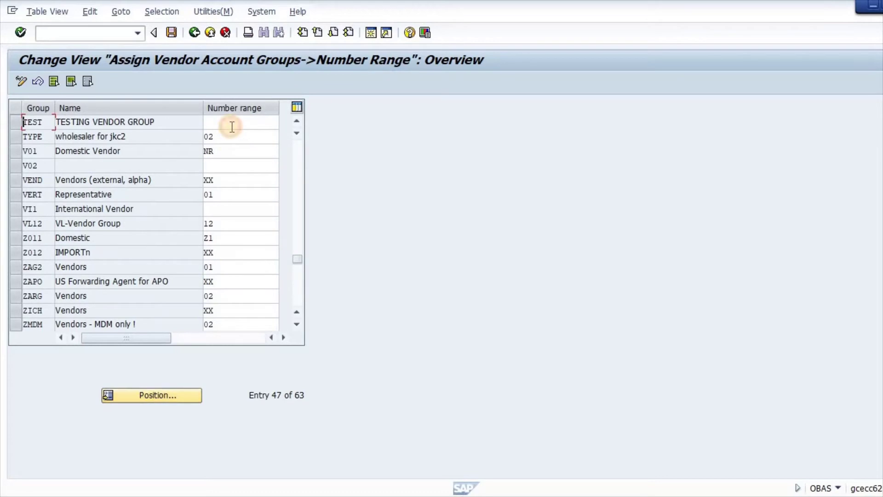
{"action": "left_click", "coordinate": [232, 125]}
{"action": "type", "text": "11"}
{"action": "key", "text": "ctrl+s"}
{"action": "key", "text": "Return"}
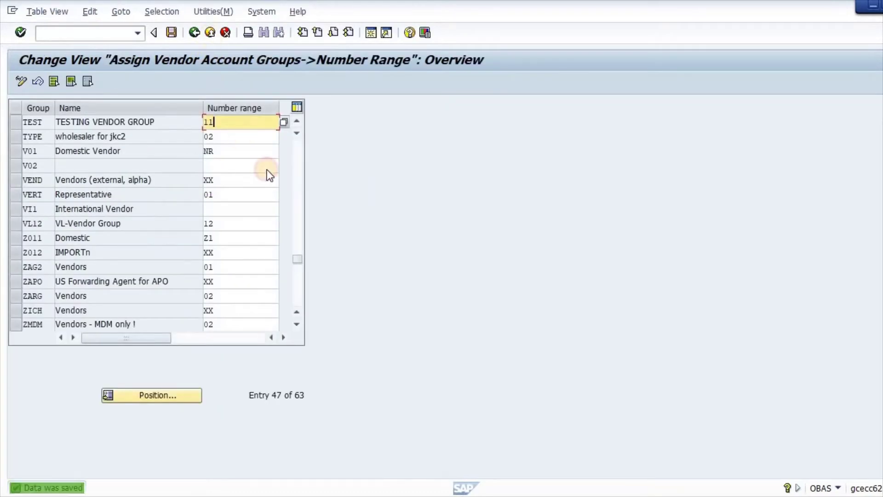
{"action": "key", "text": "shift+F3"}
- Copy transaction code OBA3 from the Excel checklist and open that transaction in SAP
{"action": "key", "text": "alt+Tab"}
{"action": "key", "text": "Escape"}
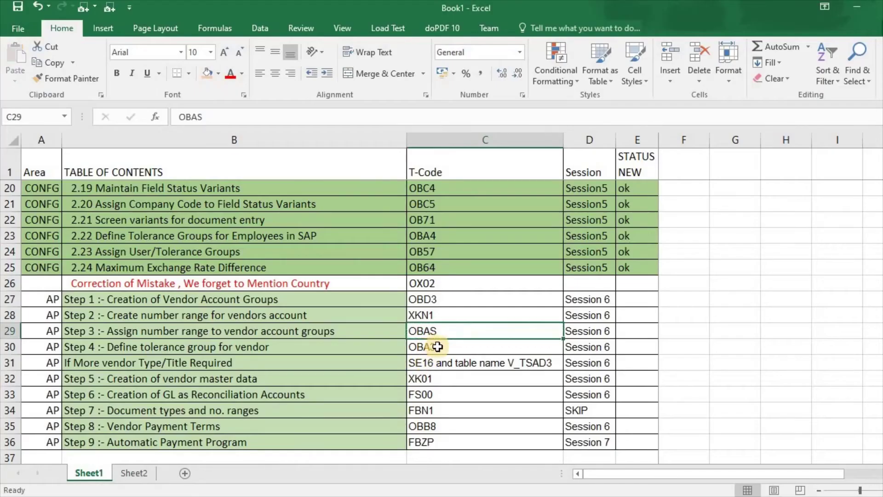
{"action": "left_click", "coordinate": [450, 350]}
{"action": "key", "text": "ctrl+c"}
{"action": "key", "text": "alt+Tab"}
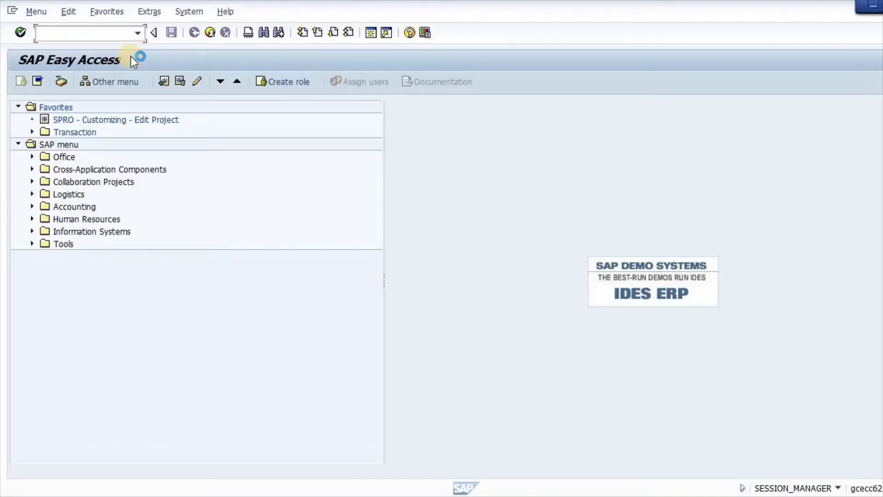
{"action": "key", "text": "ctrl+v"}
{"action": "key", "text": "Return"}
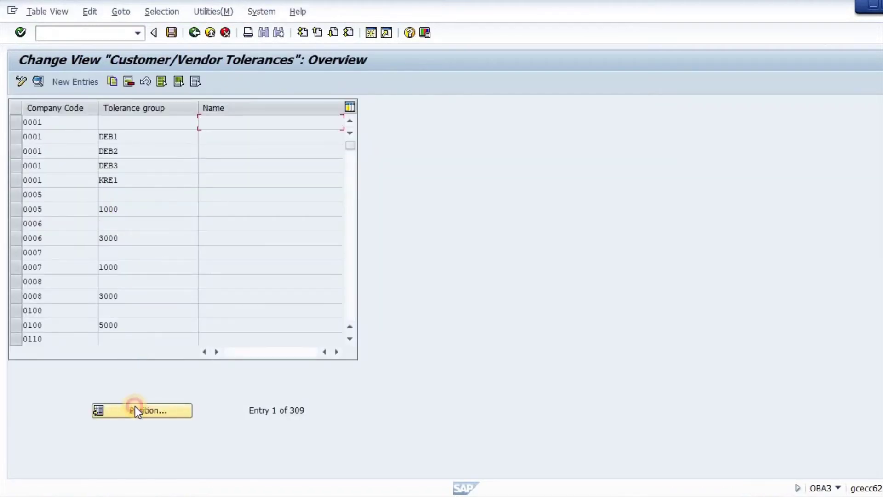
- Look up company code TEST in the customer/vendor tolerances and leave the view
{"action": "left_click", "coordinate": [135, 410]}
{"action": "type", "text": "TR00"}
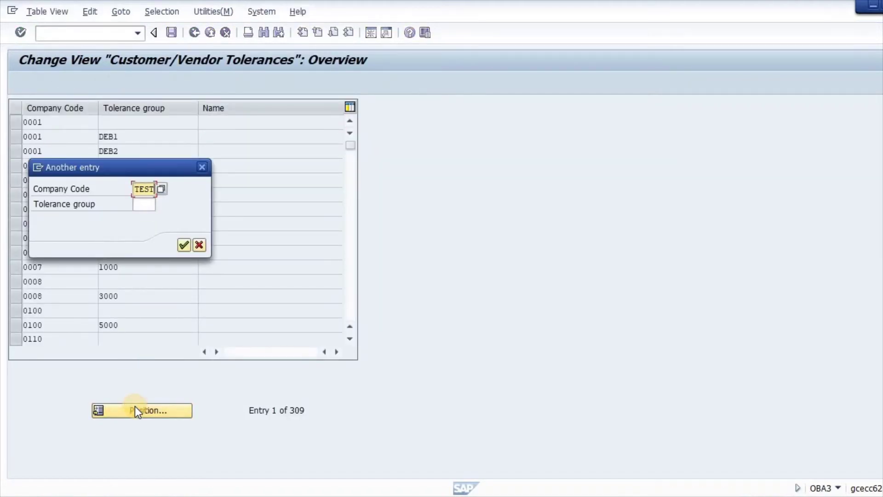
{"action": "key", "text": "Return"}
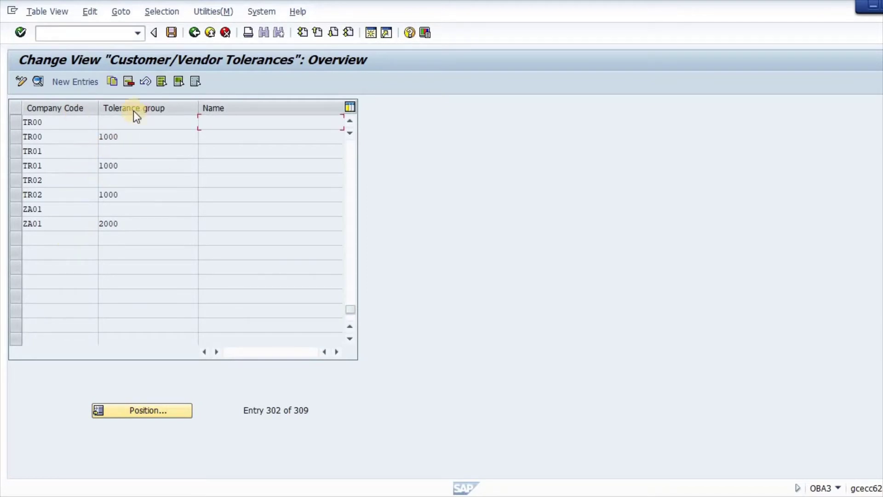
{"action": "left_click", "coordinate": [209, 36]}
- Copy transaction code XK01 for vendor master creation from the Excel checklist and open it in SAP
{"action": "key", "text": "alt+Tab"}
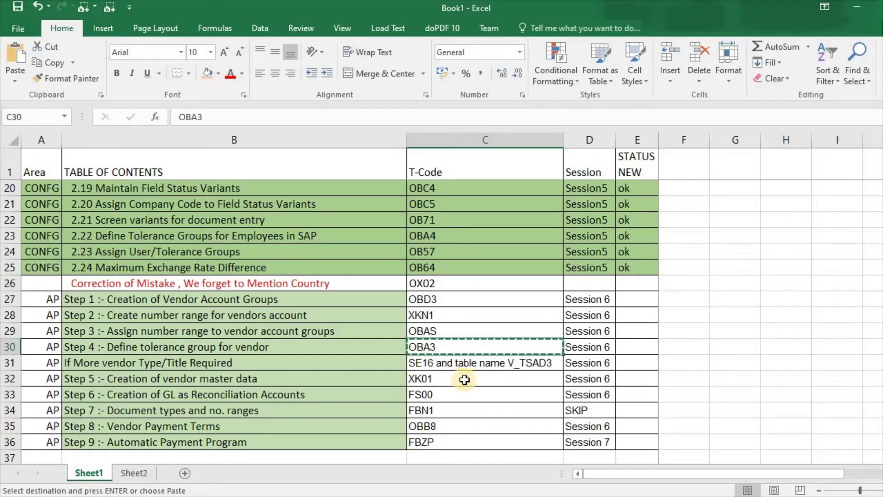
{"action": "key", "text": "Down"}
{"action": "key", "text": "Escape"}
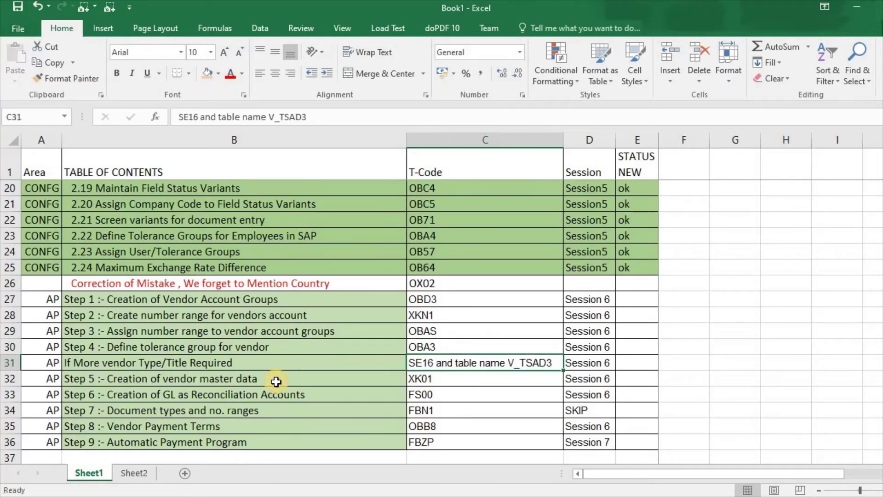
{"action": "key", "text": "Left"}
{"action": "key", "text": "Down"}
{"action": "key", "text": "Right"}
{"action": "key", "text": "alt+Tab"}
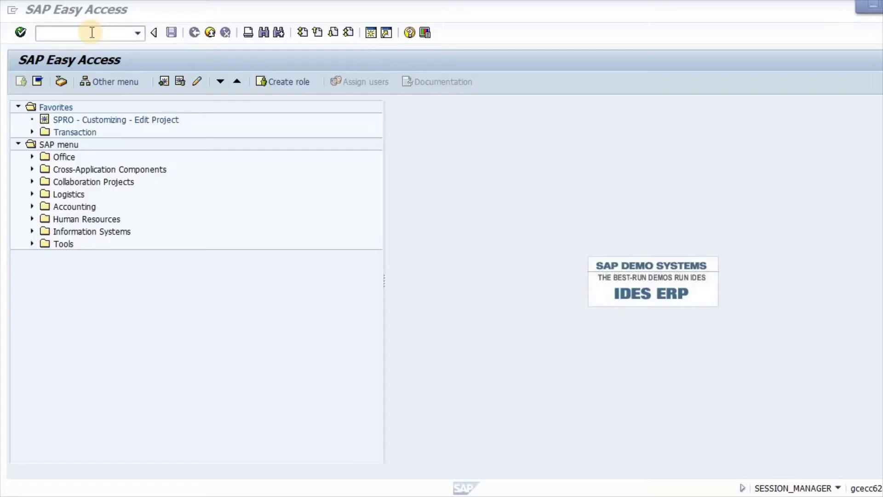
{"action": "key", "text": "alt+Tab"}
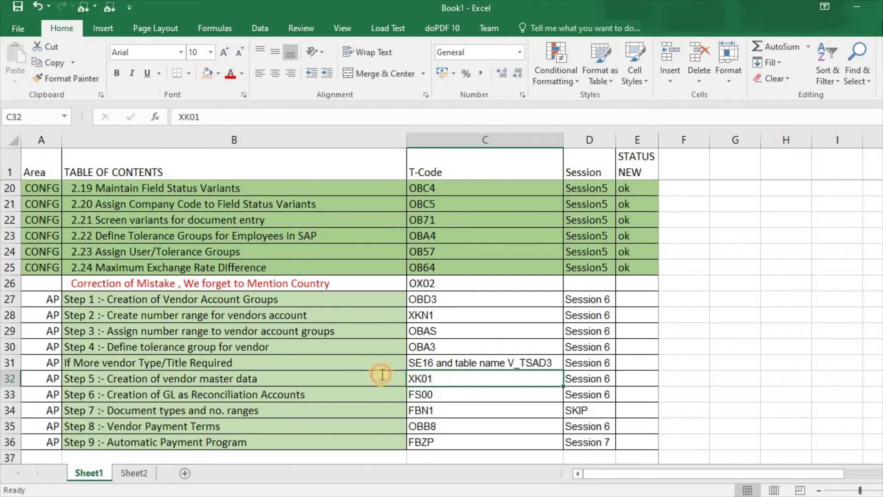
{"action": "key", "text": "ctrl+c"}
{"action": "key", "text": "alt+Tab"}
{"action": "key", "text": "ctrl+v"}
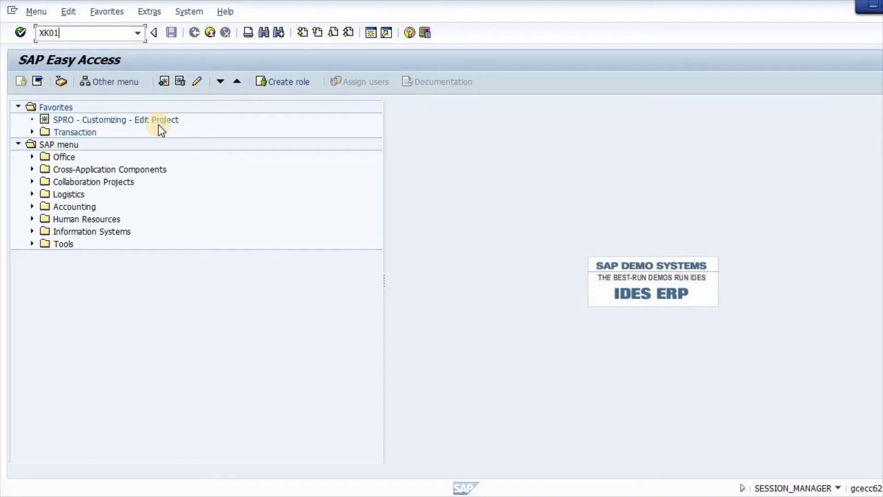
{"action": "key", "text": "Return"}
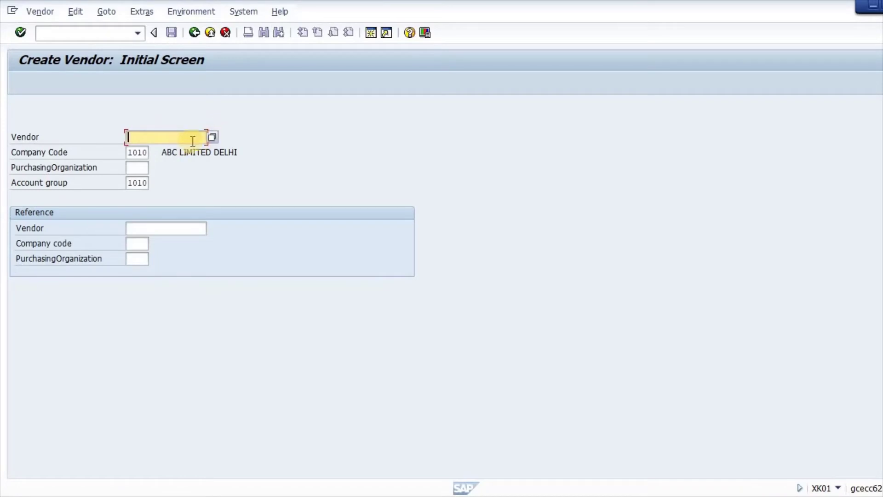
- Set both the company code and the account group to TEST for the new vendor and continue to its address data
{"action": "left_click", "coordinate": [87, 35]}
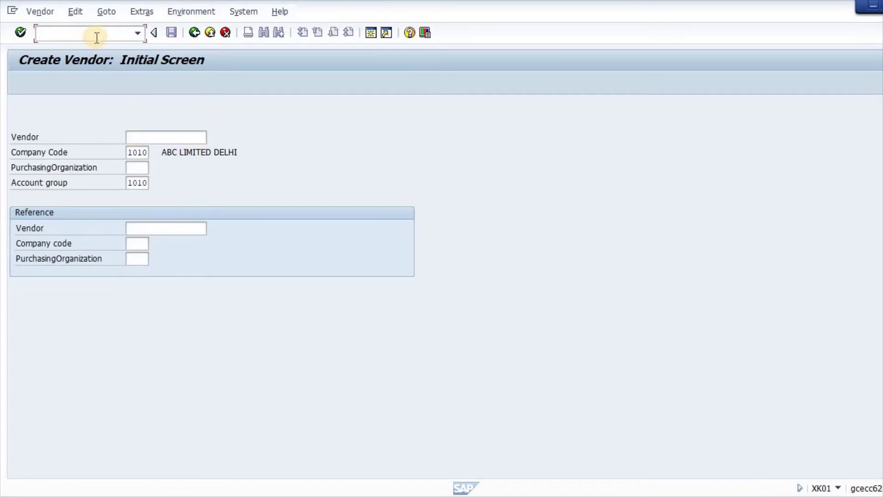
{"action": "left_click", "coordinate": [173, 137]}
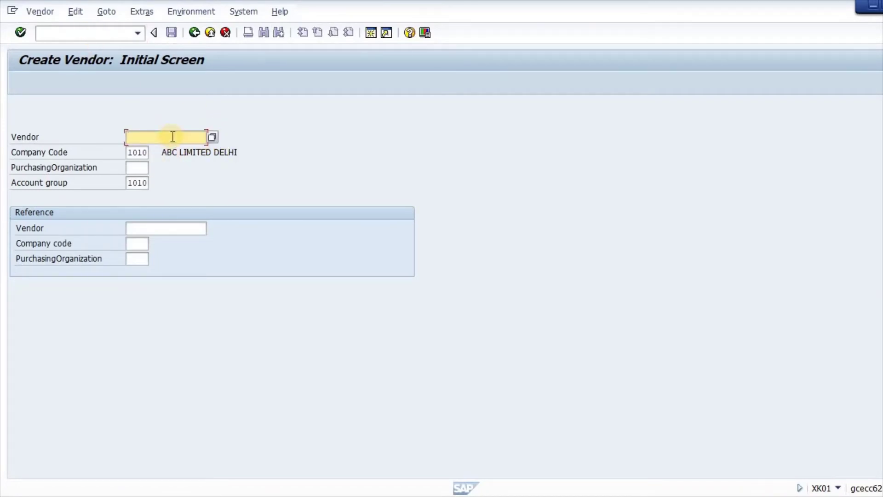
{"action": "left_click", "coordinate": [173, 136]}
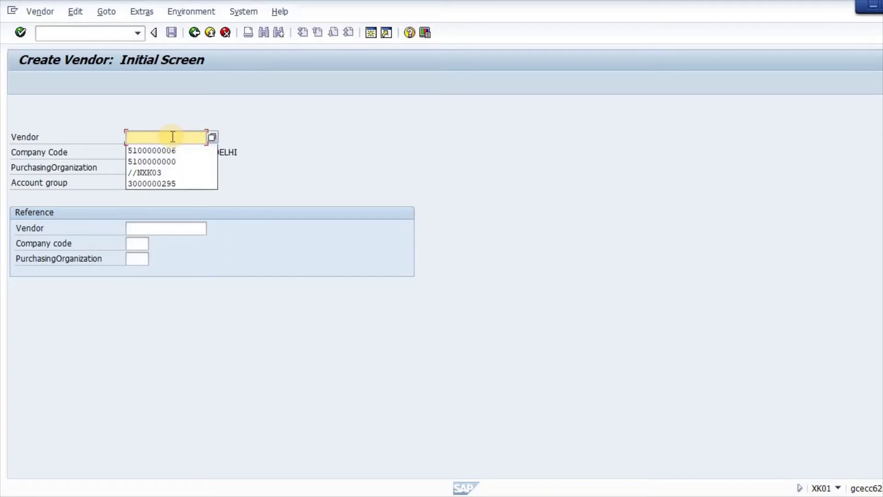
{"action": "key", "text": "Tab"}
{"action": "key", "text": "Delete"}
{"action": "key", "text": "Delete"}
{"action": "key", "text": "Delete"}
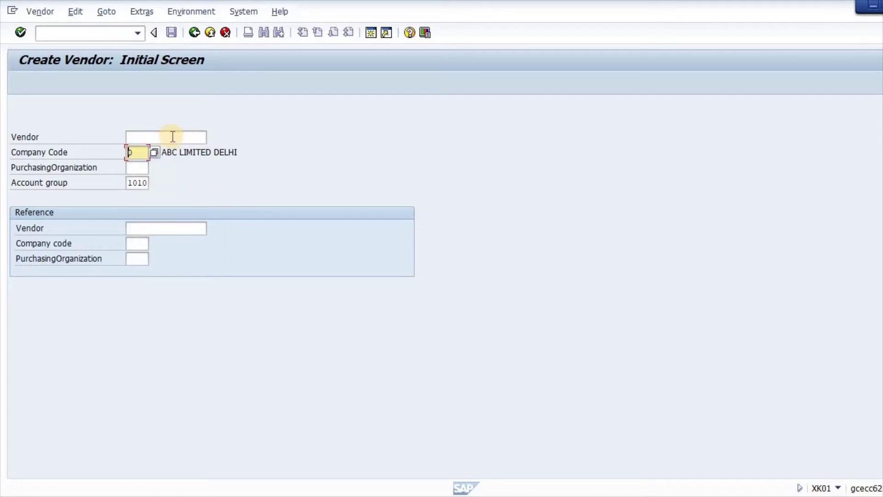
{"action": "type", "text": "TEST"}
{"action": "key", "text": "Tab"}
{"action": "key", "text": "Tab"}
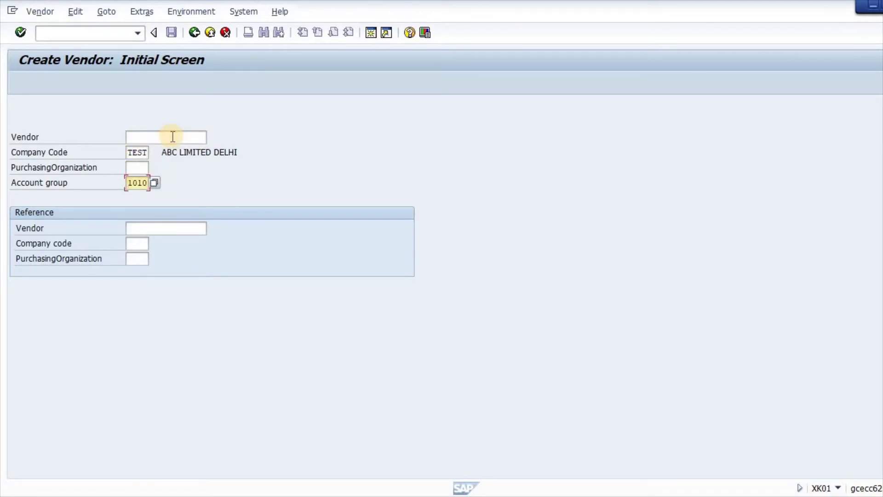
{"action": "type", "text": "TEST"}
{"action": "key", "text": "Return"}
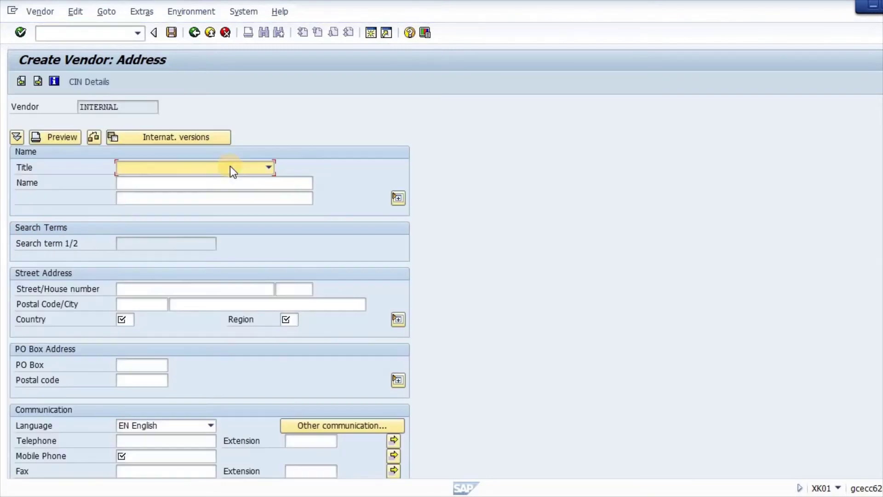
- Check the available vendor titles and cancel out of the address data
{"action": "left_click", "coordinate": [252, 166]}
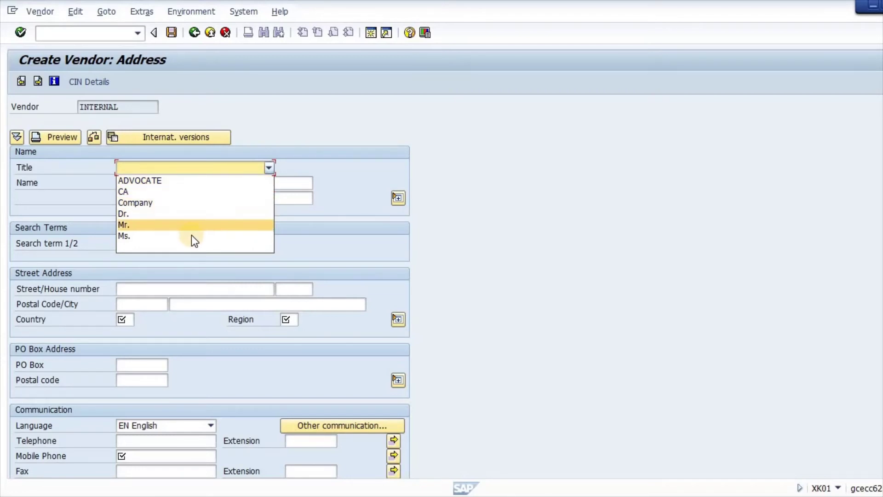
{"action": "left_click", "coordinate": [343, 182]}
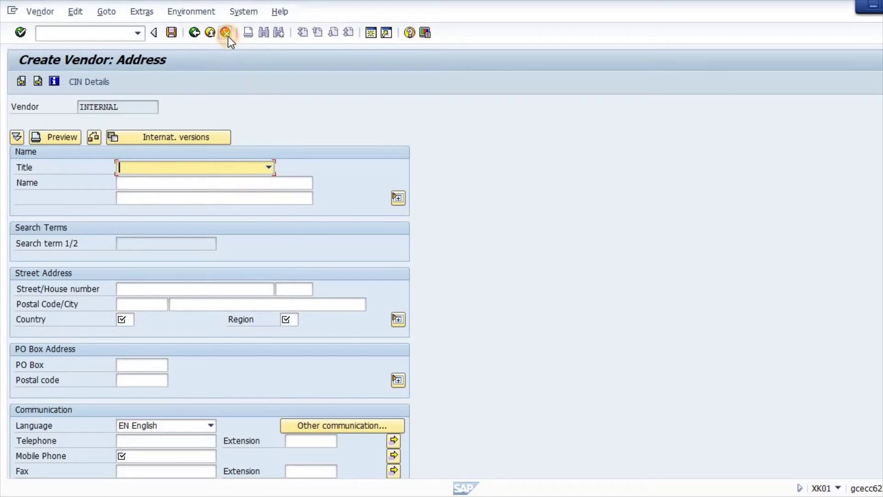
{"action": "left_click", "coordinate": [228, 35]}
{"action": "key", "text": "Return"}
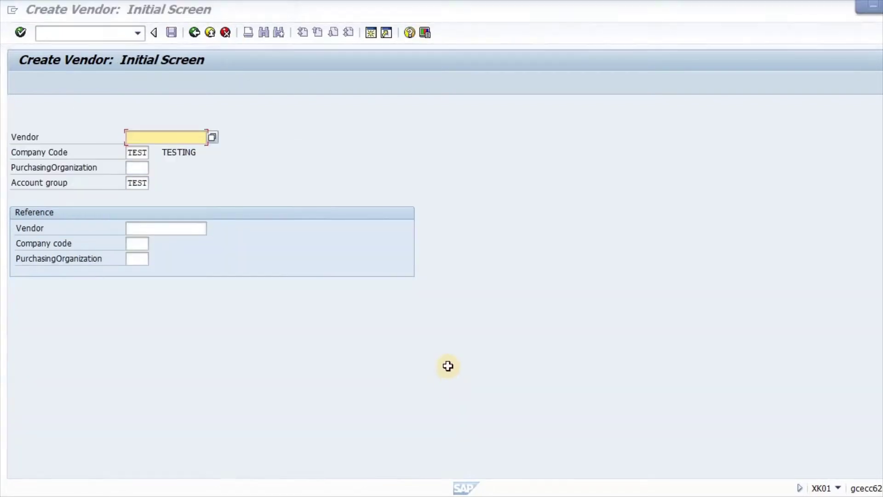
- Copy transaction code SE16 from the Excel checklist and open that transaction in SAP with /nSE16
{"action": "key", "text": "alt+Tab"}
{"action": "left_click", "coordinate": [433, 362]}
{"action": "double_click", "coordinate": [434, 362]}
{"action": "left_click_drag", "start_coordinate": [434, 363], "coordinate": [407, 363]}
{"action": "key", "text": "ctrl+c"}
{"action": "key", "text": "alt+Tab"}
{"action": "left_click", "coordinate": [88, 29]}
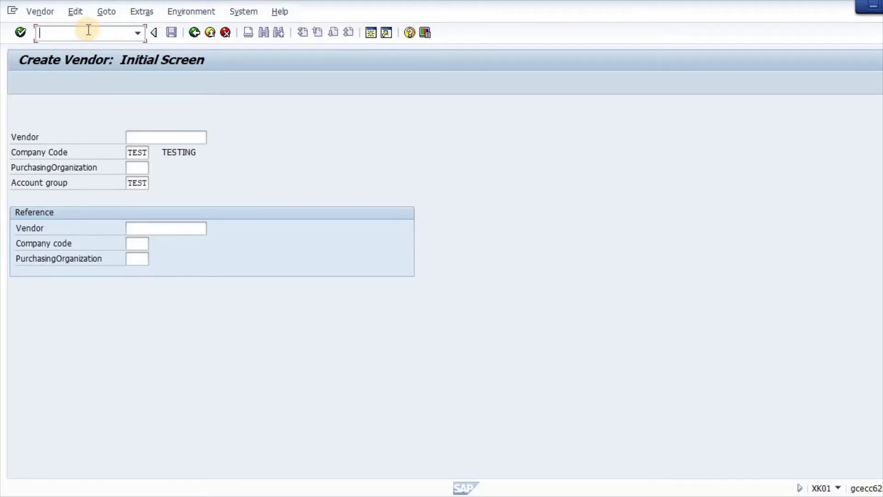
{"action": "type", "text": "/n"}
{"action": "key", "text": "ctrl+v"}
{"action": "key", "text": "Return"}
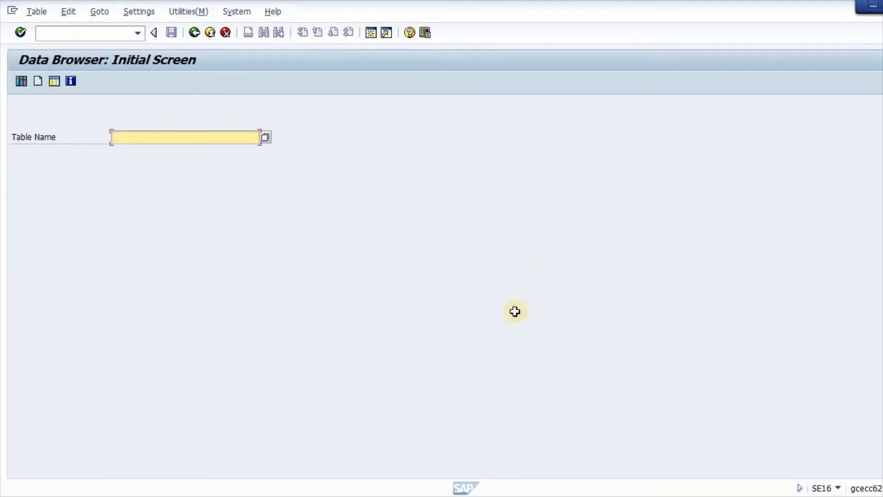
- Copy table name V_TSAD3 from the Excel checklist and open that table in the SAP Data Browser
{"action": "key", "text": "alt+Tab"}
{"action": "left_click_drag", "start_coordinate": [508, 364], "coordinate": [554, 364]}
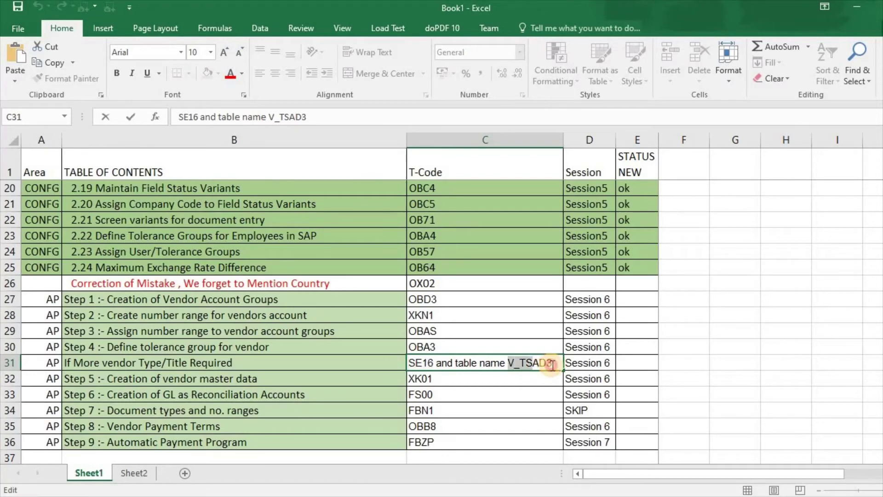
{"action": "key", "text": "alt+Tab"}
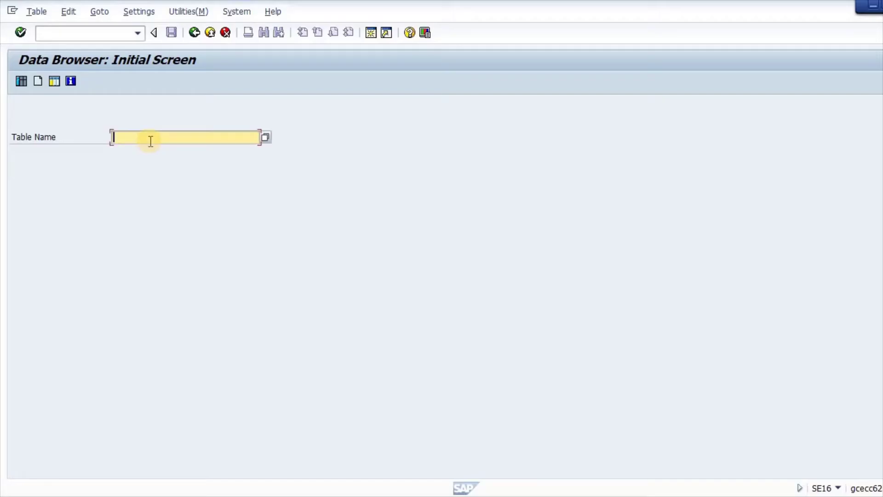
{"action": "key", "text": "ctrl+v"}
{"action": "key", "text": "Return"}
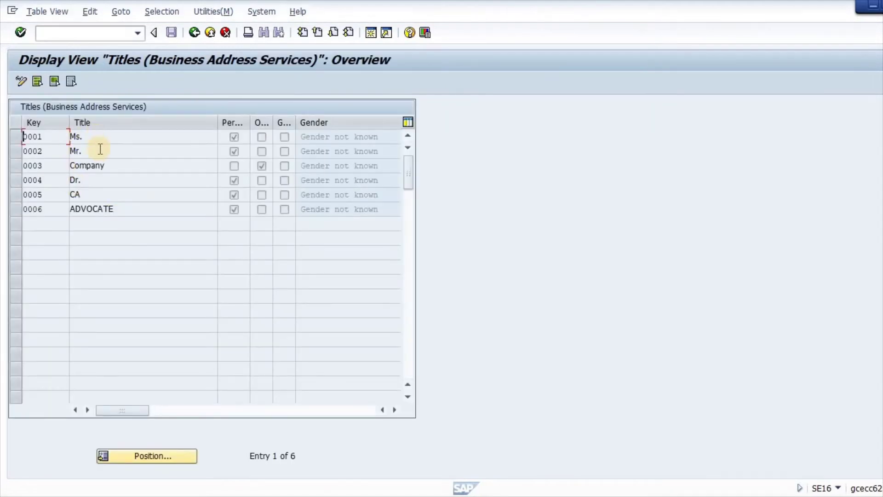
- Switch the titles view to change mode and add a new entry with key 0007 and title FIRM
{"action": "left_click", "coordinate": [53, 220]}
{"action": "left_click", "coordinate": [18, 82]}
{"action": "left_click", "coordinate": [58, 84]}
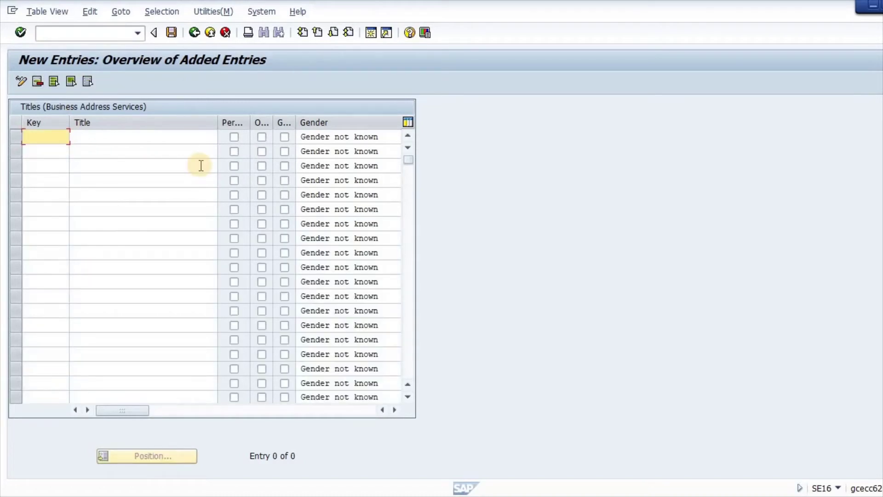
{"action": "type", "text": "0007"}
{"action": "key", "text": "Tab"}
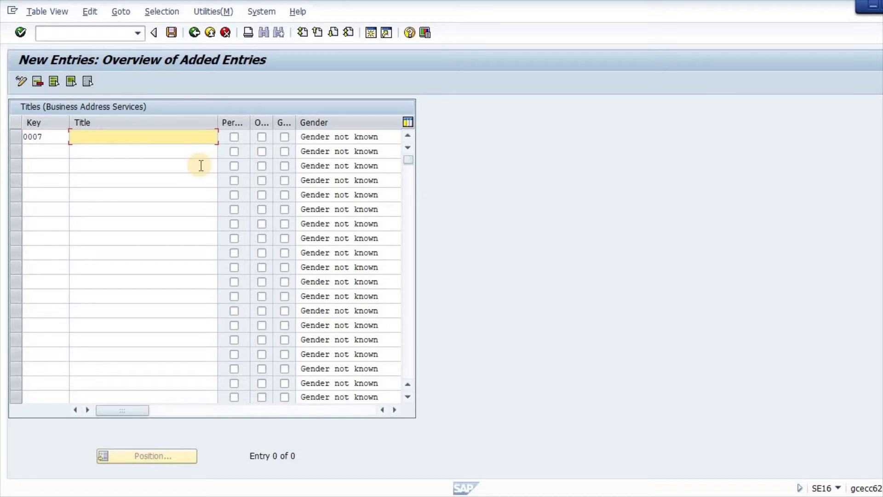
{"action": "type", "text": "FIRM"}
{"action": "key", "text": "Tab"}
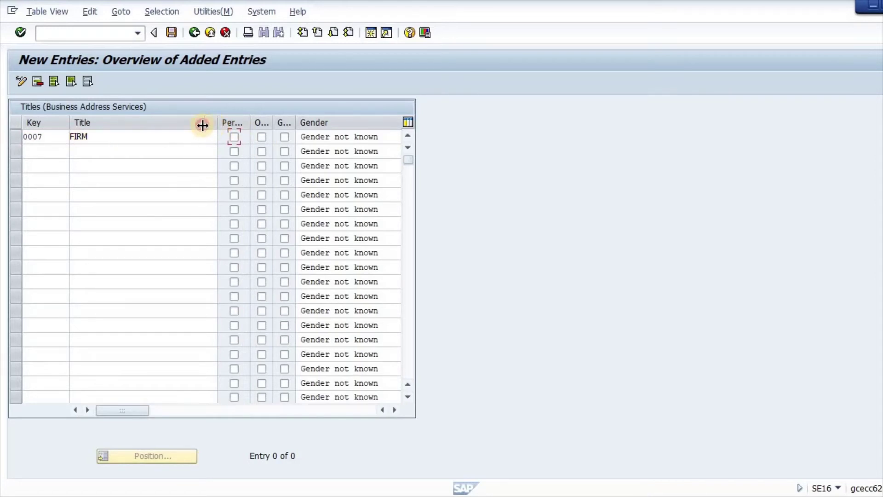
- Mark title FIRM as an organization title, save it under customizing request ECCK900100, and leave the view
{"action": "left_click_drag", "start_coordinate": [150, 126], "coordinate": [276, 122]}
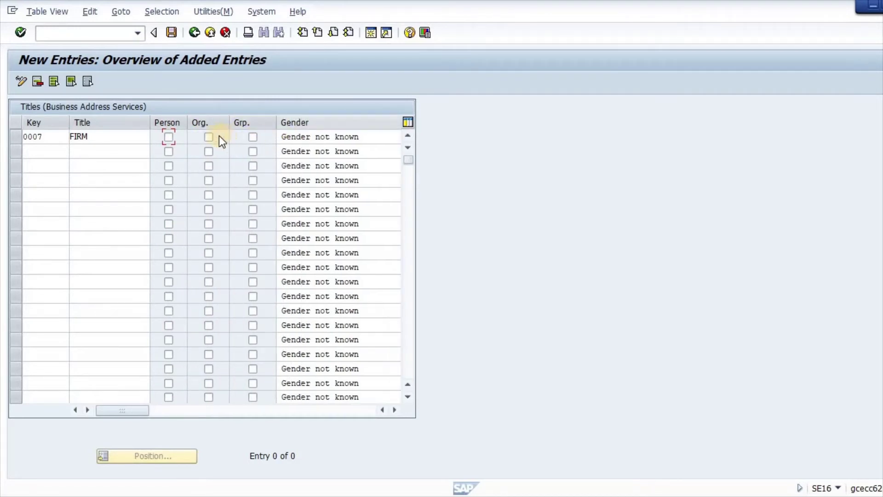
{"action": "left_click", "coordinate": [203, 187]}
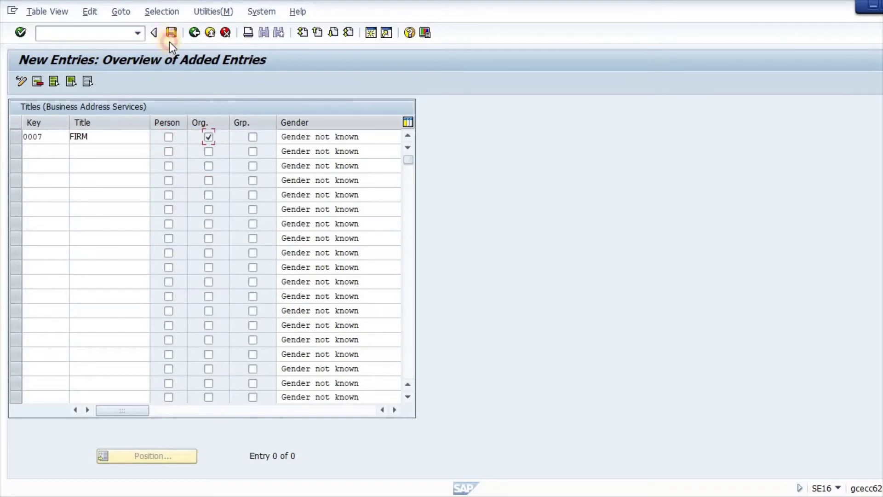
{"action": "left_click", "coordinate": [205, 226]}
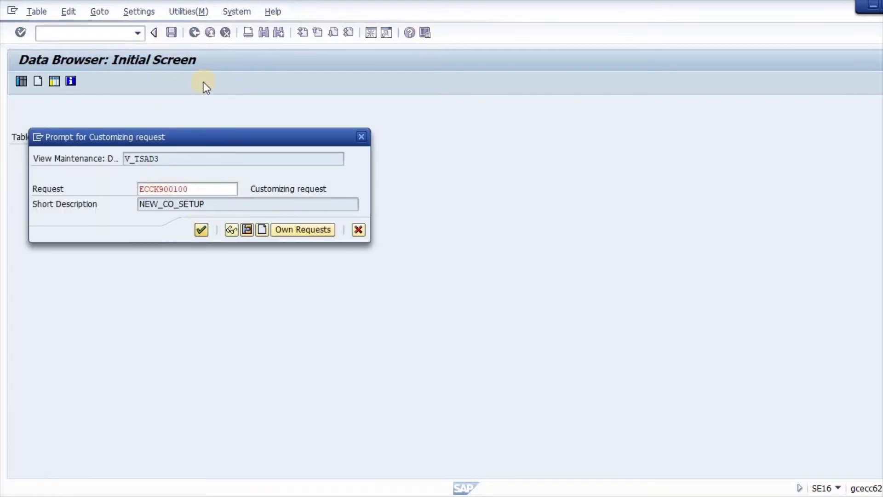
{"action": "left_click", "coordinate": [214, 35]}
- Switch to the Excel checklist and copy transaction code XK01 from the vendor master data row
{"action": "key", "text": "alt+Tab"}
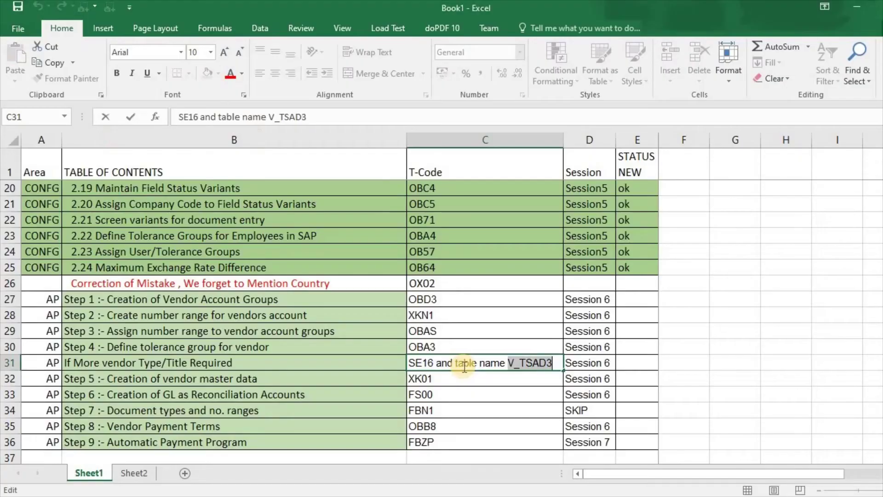
{"action": "key", "text": "Escape"}
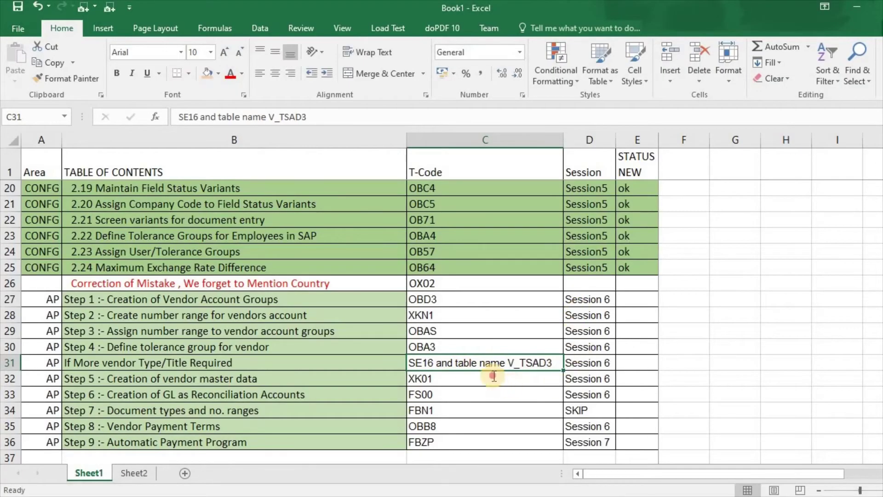
{"action": "key", "text": "Down"}
{"action": "key", "text": "F2"}
{"action": "key", "text": "shift+Left"}
{"action": "key", "text": "shift+Left"}
{"action": "key", "text": "shift+Left"}
{"action": "key", "text": "shift+Left"}
{"action": "key", "text": "ctrl+c"}
{"action": "key", "text": "Escape"}
- Switch back to SAP and open the copied transaction with /nXK01
{"action": "key", "text": "alt+Tab"}
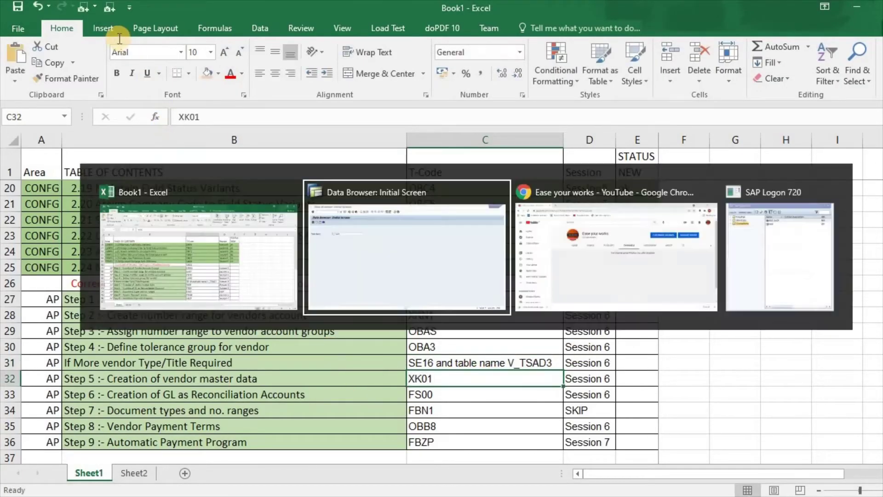
{"action": "left_click", "coordinate": [120, 38]}
{"action": "type", "text": "/"}
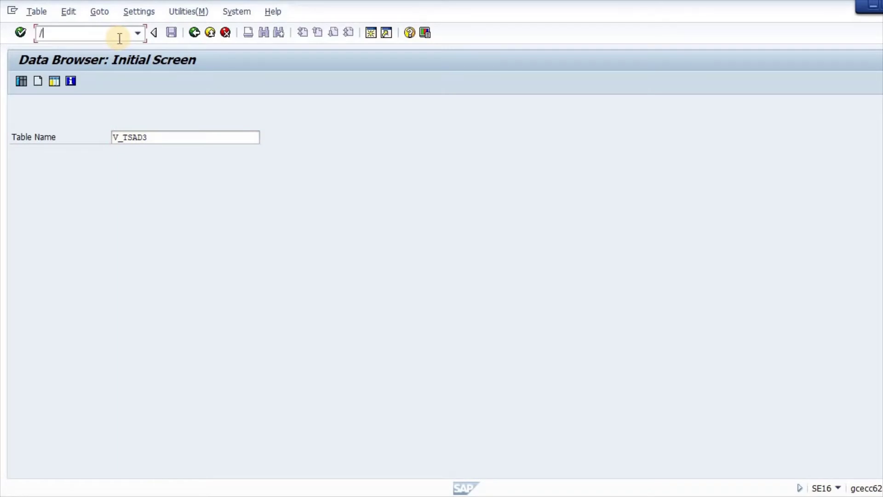
{"action": "type", "text": "n"}
{"action": "key", "text": "ctrl+v"}
{"action": "key", "text": "Return"}
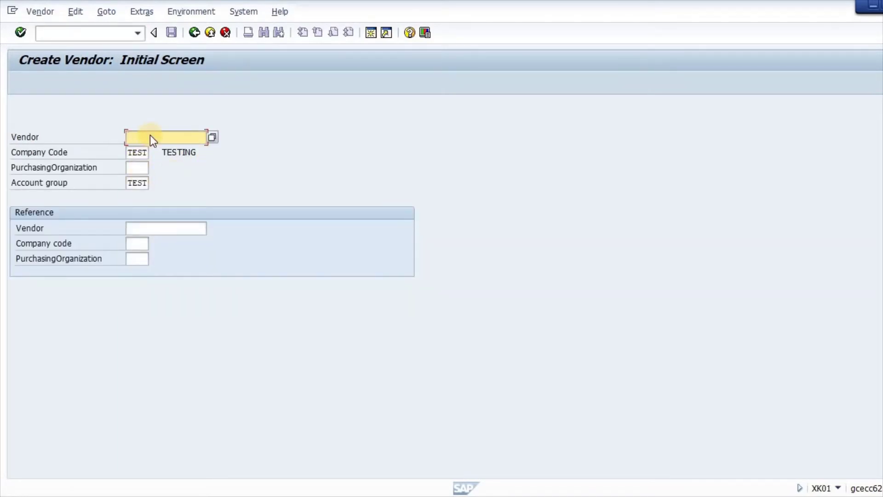
- Start a vendor for company code TEST and account group TEST, with title FIRM and name TESTING ABC
{"action": "key", "text": "Return"}
{"action": "left_click", "coordinate": [167, 165]}
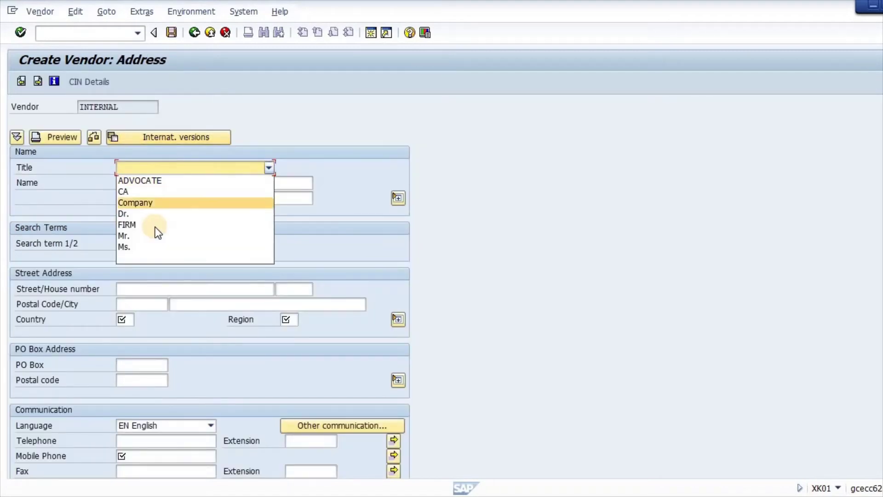
{"action": "left_click", "coordinate": [156, 226]}
{"action": "left_click", "coordinate": [143, 184]}
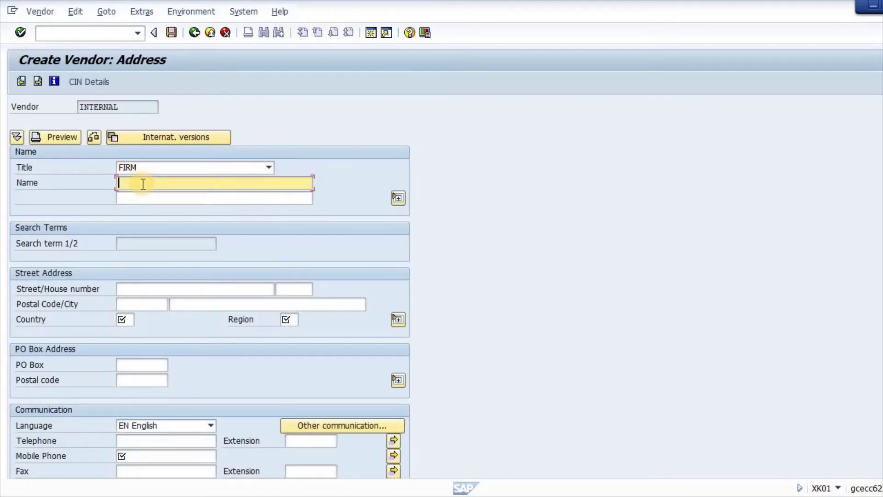
{"action": "type", "text": "TESTING ABC"}
{"action": "key", "text": "Tab"}
{"action": "key", "text": "Tab"}
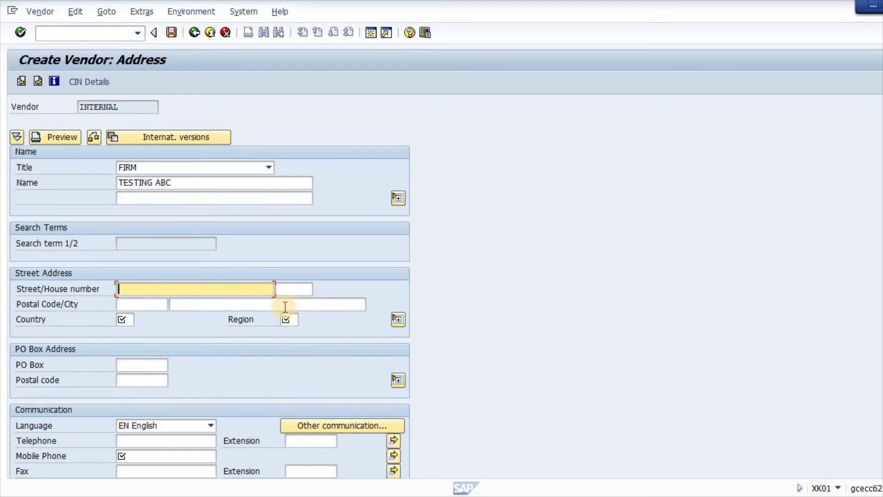
- Fill in the vendor's street as TESTING, with country IN and region 30
{"action": "type", "text": "TESTING"}
{"action": "key", "text": "Tab"}
{"action": "key", "text": "Tab"}
{"action": "key", "text": "Tab"}
{"action": "key", "text": "Tab"}
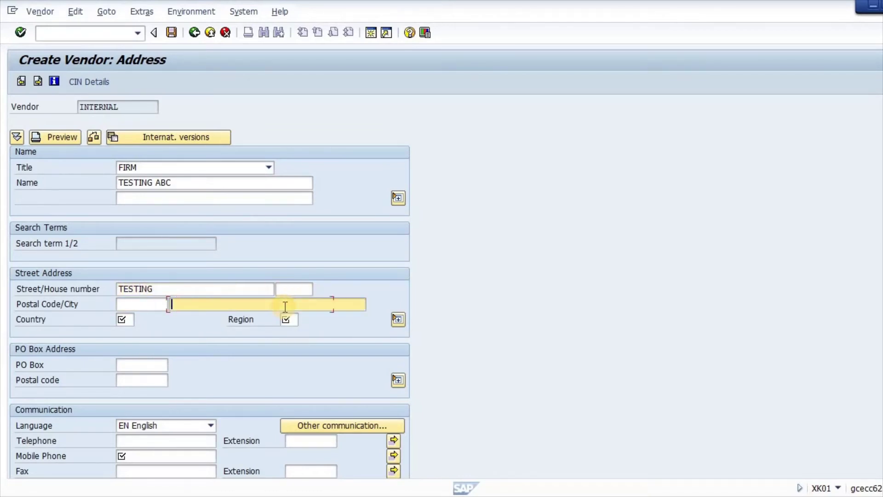
{"action": "type", "text": "IN"}
{"action": "key", "text": "Tab"}
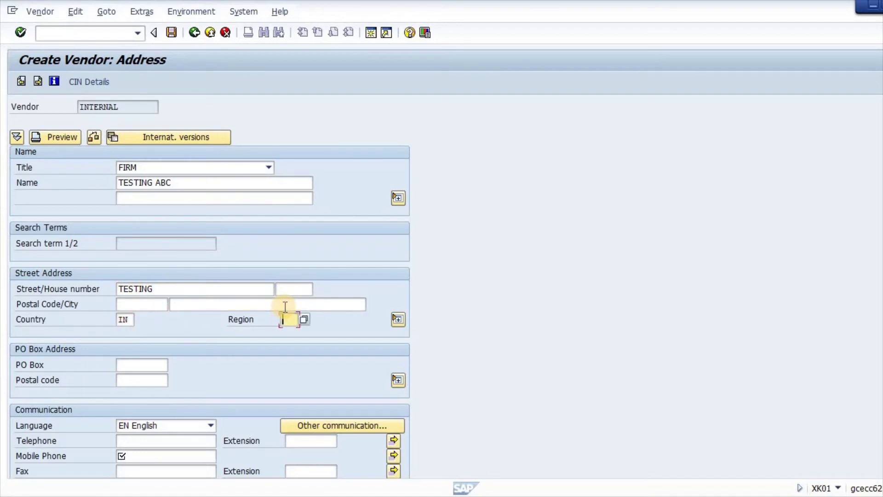
{"action": "type", "text": "30"}
{"action": "key", "text": "Tab"}
- Enter the vendor's mobile phone number and continue to the control data
{"action": "scroll", "coordinate": [144, 413], "scroll_direction": "down", "scroll_amount": 2}
{"action": "scroll", "coordinate": [144, 413], "scroll_direction": "down", "scroll_amount": 1}
{"action": "left_click", "coordinate": [146, 405]}
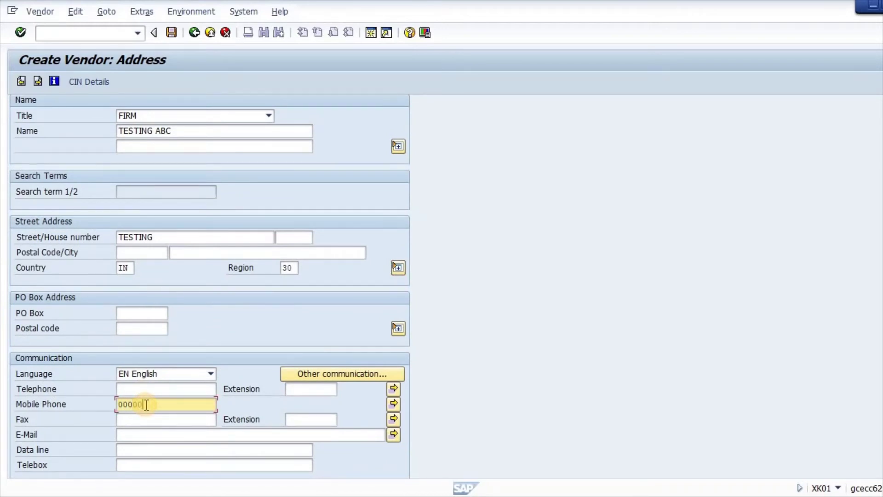
{"action": "key", "text": "Tab"}
{"action": "scroll", "coordinate": [55, 112], "scroll_direction": "down", "scroll_amount": 1}
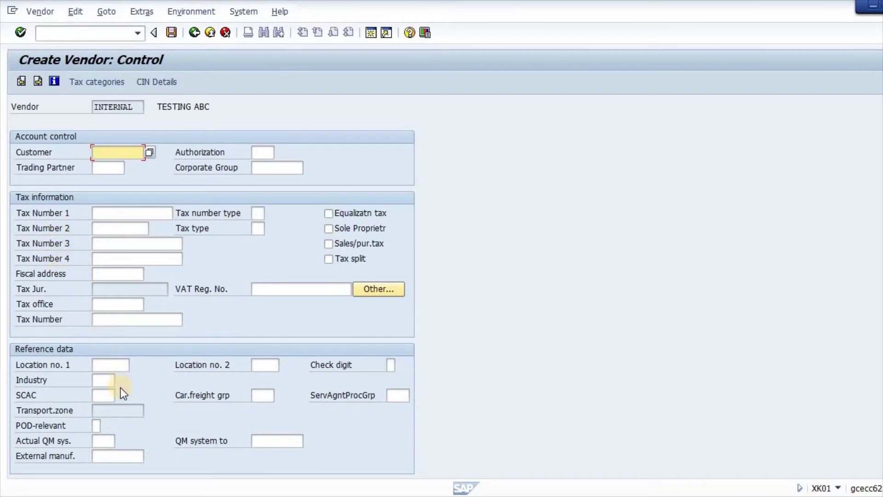
- Browse the list of industry keys for the vendor and close it without choosing one
{"action": "scroll", "coordinate": [121, 389], "scroll_direction": "down", "scroll_amount": 2}
{"action": "scroll", "coordinate": [105, 332], "scroll_direction": "down", "scroll_amount": 2}
{"action": "left_click", "coordinate": [103, 321]}
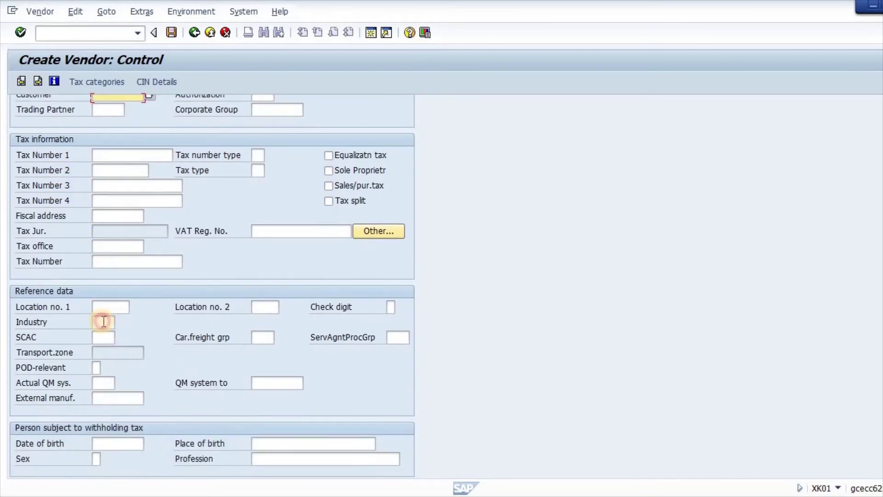
{"action": "left_click", "coordinate": [117, 321]}
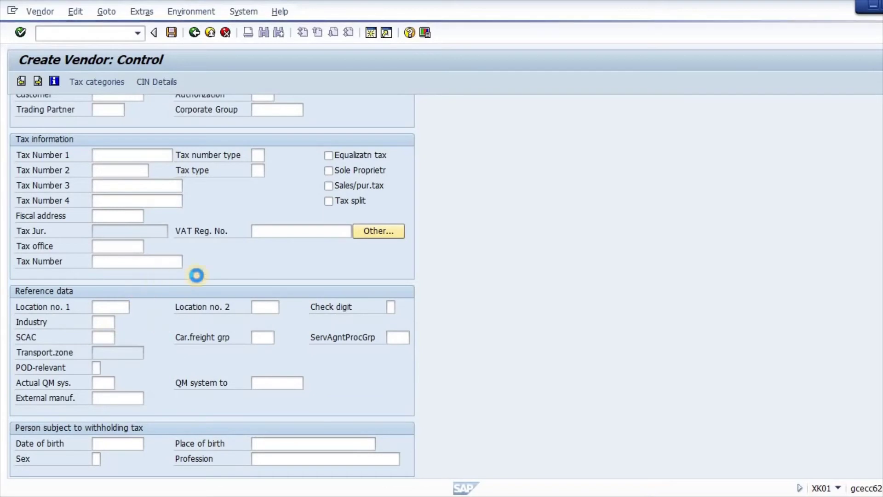
{"action": "scroll", "coordinate": [148, 324], "scroll_direction": "down", "scroll_amount": 10}
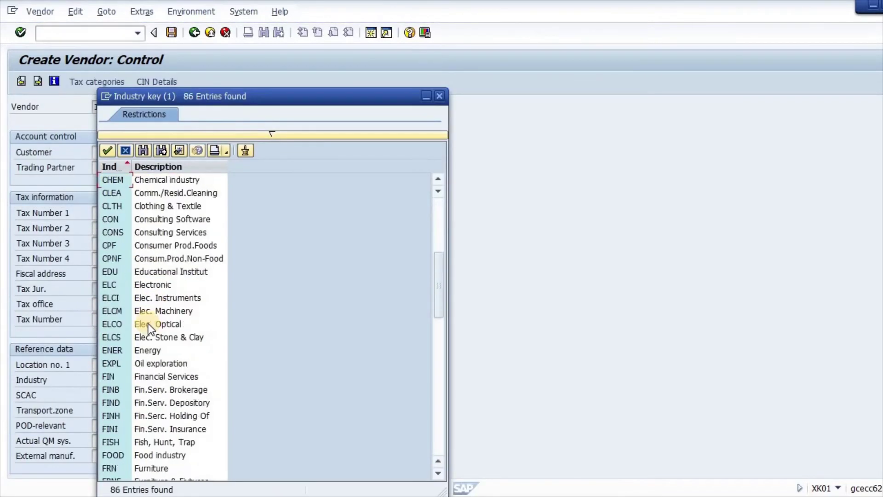
{"action": "scroll", "coordinate": [150, 339], "scroll_direction": "down", "scroll_amount": 9}
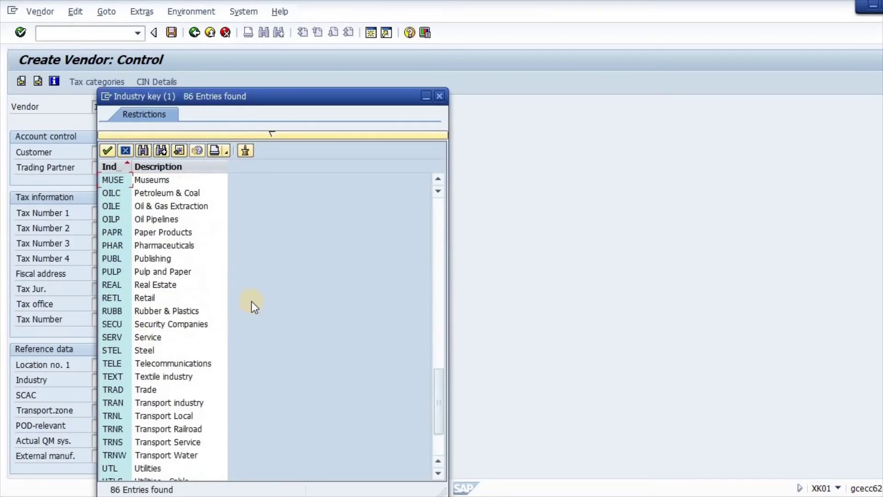
{"action": "left_click", "coordinate": [440, 97]}
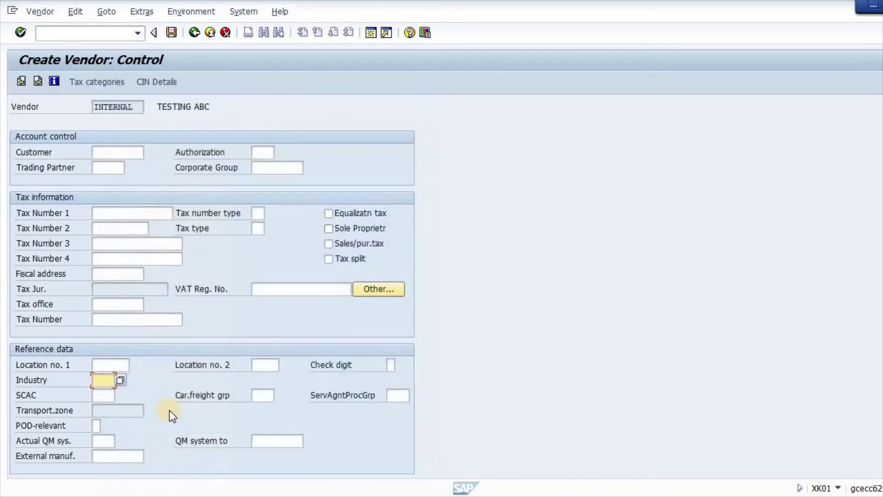
- Continue to the payment transactions and enter bank country IN, bank key ICIC0123456, the bank account number and account holder TESTING ABC
{"action": "scroll", "coordinate": [170, 409], "scroll_direction": "down", "scroll_amount": 3}
{"action": "scroll", "coordinate": [95, 114], "scroll_direction": "up", "scroll_amount": 3}
{"action": "left_click", "coordinate": [39, 82]}
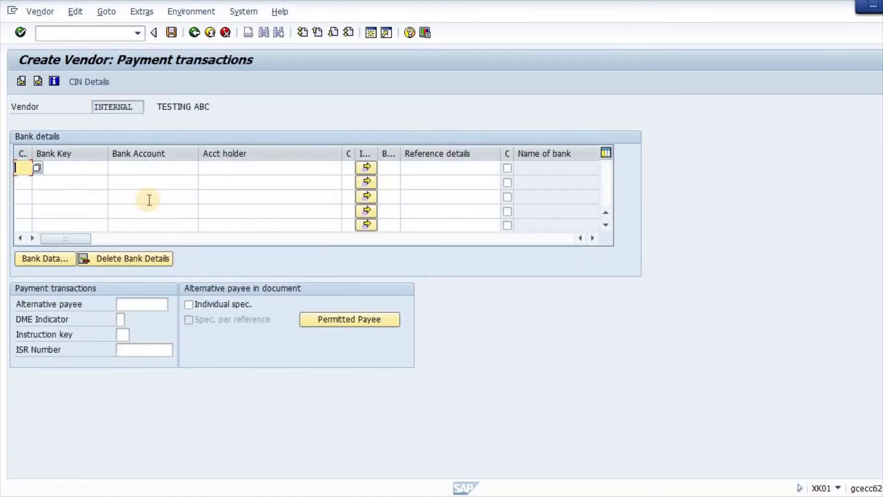
{"action": "type", "text": "IN"}
{"action": "key", "text": "Tab"}
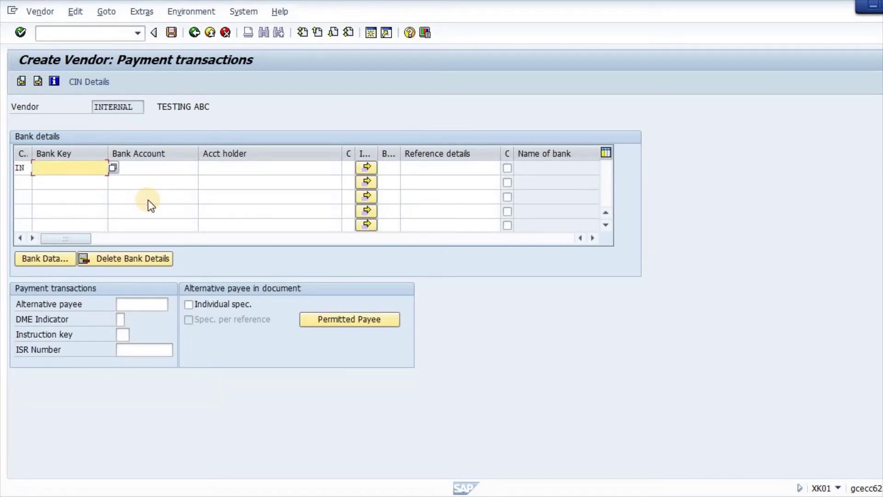
{"action": "type", "text": "ICIC0123456"}
{"action": "key", "text": "Tab"}
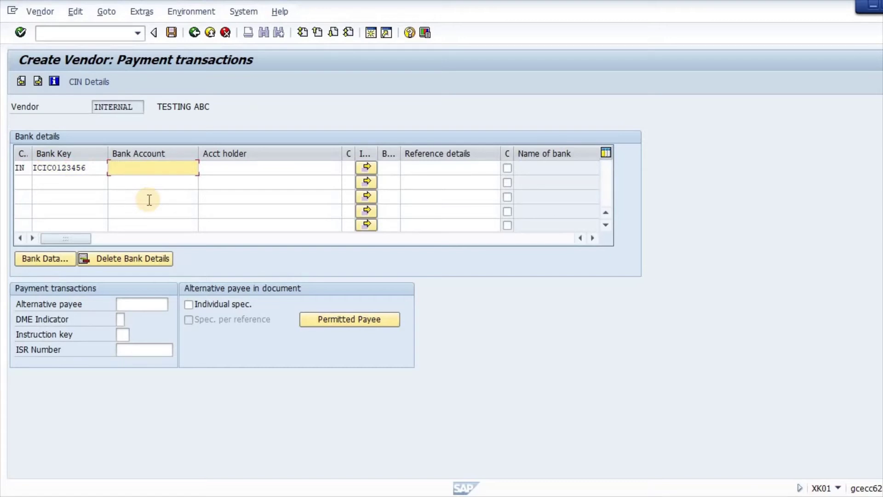
{"action": "type", "text": "123456789"}
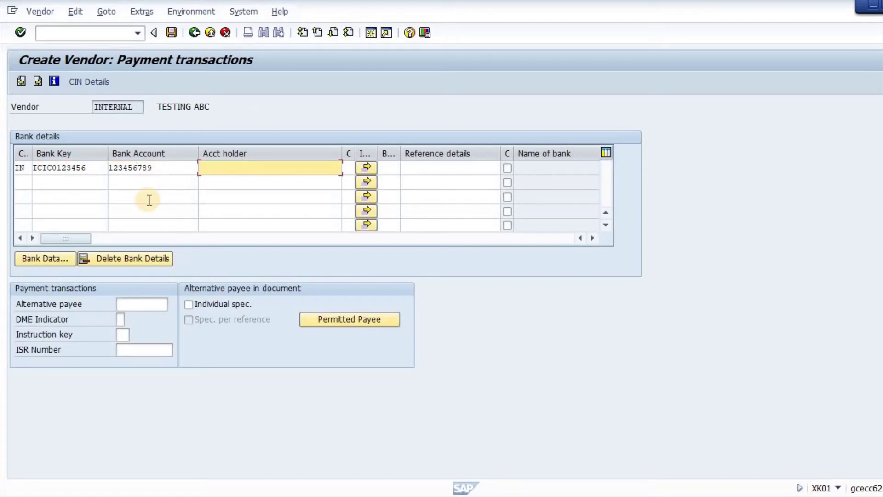
{"action": "type", "text": "TESTING ABCV"}
{"action": "key", "text": "BackSpace"}
{"action": "key", "text": "Return"}
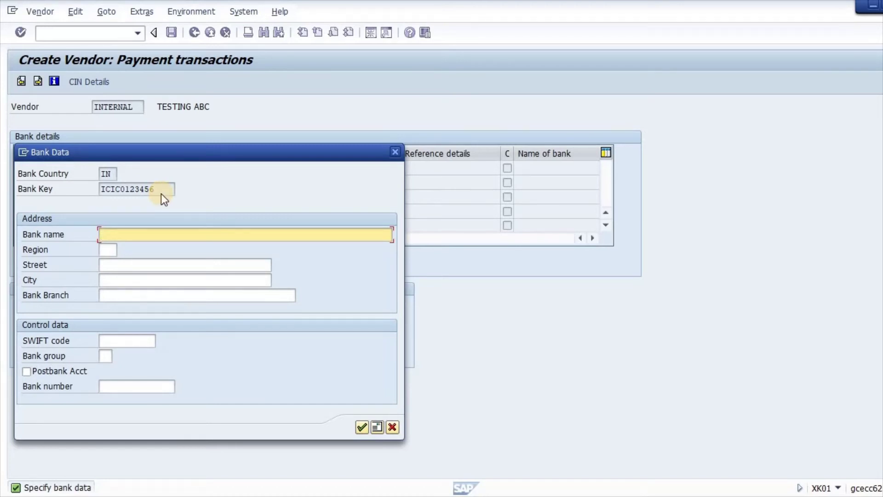
- Name the new bank ICICI BANK in its bank data and confirm
{"action": "key", "text": "Return"}
{"action": "key", "text": "Return"}
{"action": "type", "text": "ICICI BNAK"}
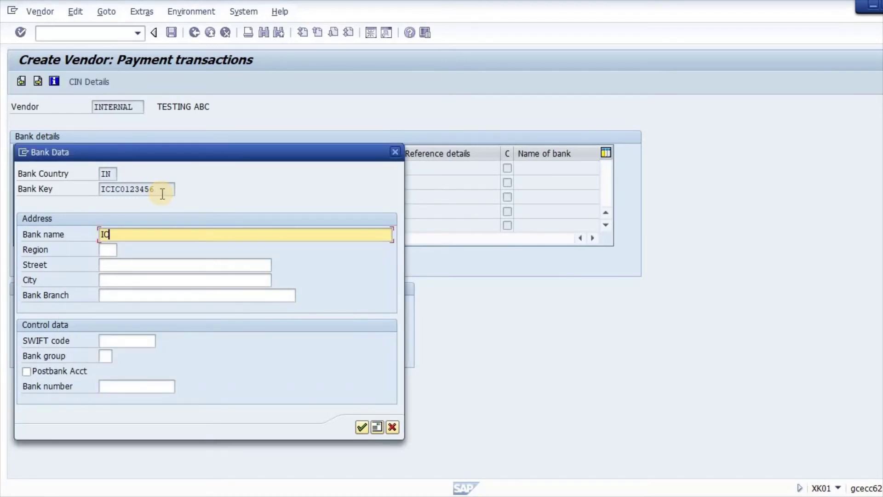
{"action": "key", "text": "BackSpace"}
{"action": "key", "text": "BackSpace"}
{"action": "key", "text": "BackSpace"}
{"action": "type", "text": "ANK"}
{"action": "key", "text": "Return"}
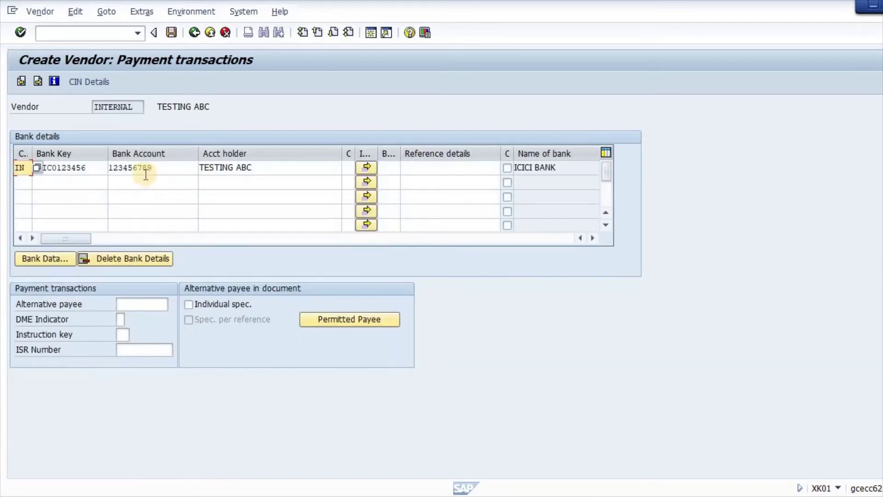
- Continue to the vendor's accounting information and look up the possible reconciliation accounts
{"action": "left_click", "coordinate": [41, 82]}
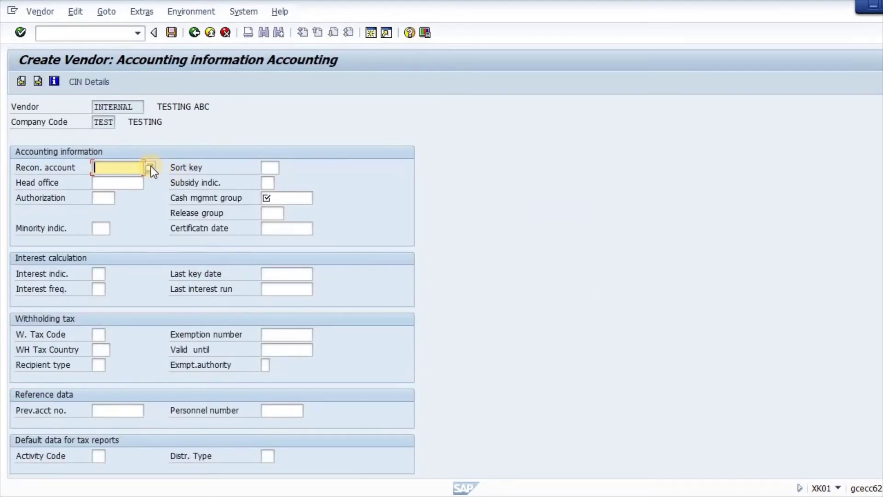
{"action": "left_click", "coordinate": [151, 169]}
{"action": "left_click", "coordinate": [127, 167]}
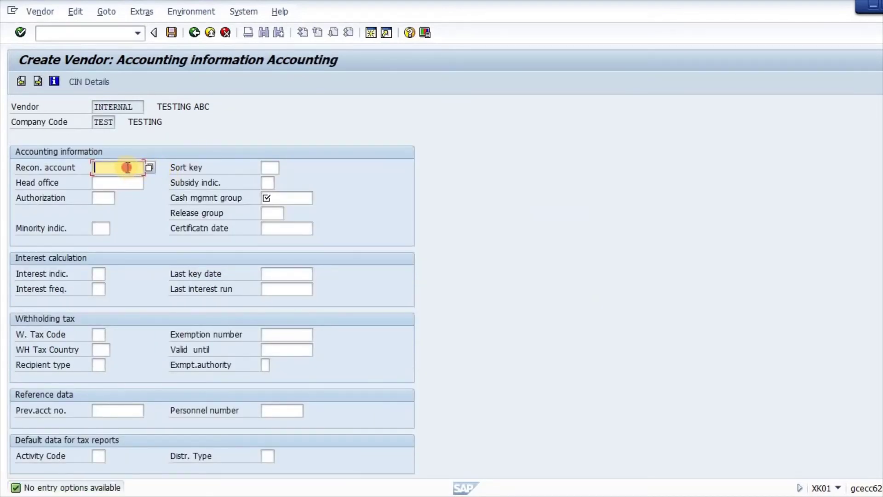
- Open transaction FS00 in a new SAP session, checking its code in the Excel checklist
{"action": "left_click", "coordinate": [56, 33]}
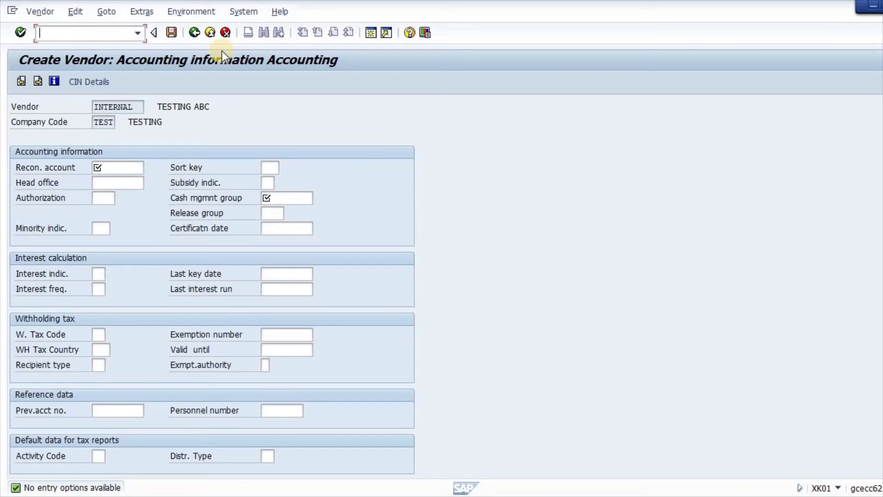
{"action": "type", "text": "/OFS"}
{"action": "key", "text": "Return"}
{"action": "key", "text": "alt+Tab"}
{"action": "key", "text": "Tab"}
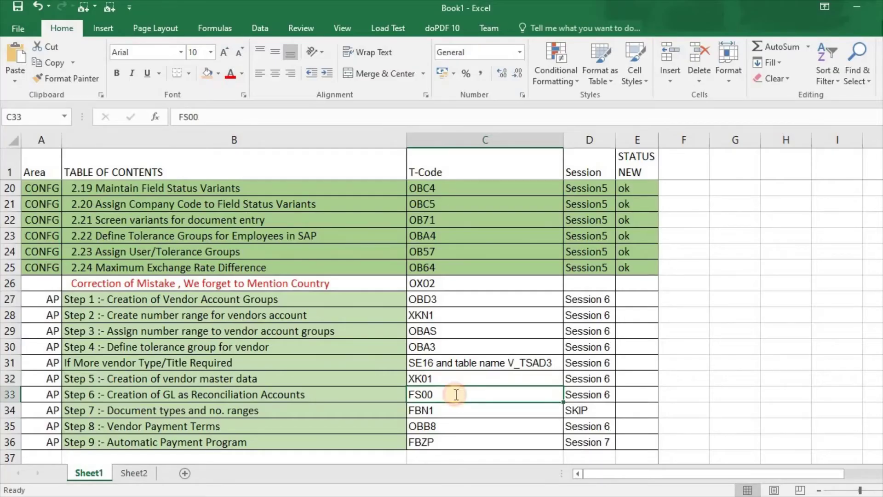
{"action": "double_click", "coordinate": [456, 395]}
{"action": "key", "text": "Escape"}
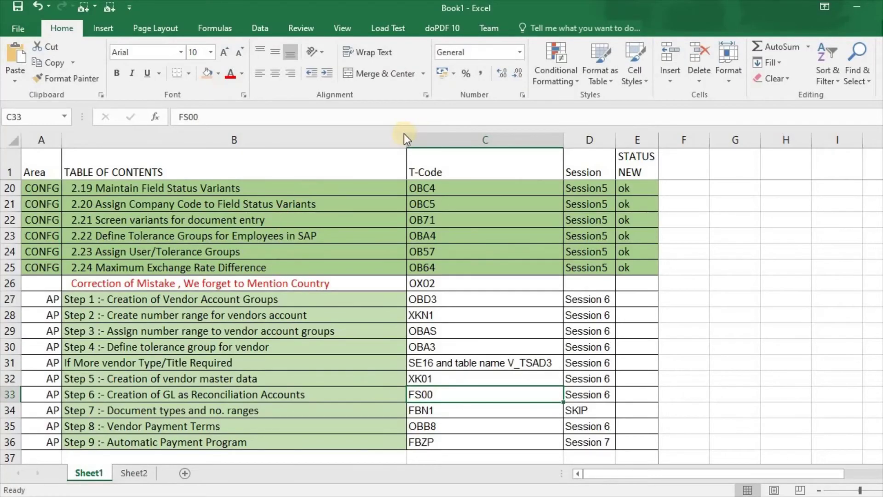
{"action": "key", "text": "alt+Tab"}
{"action": "left_click", "coordinate": [641, 67]}
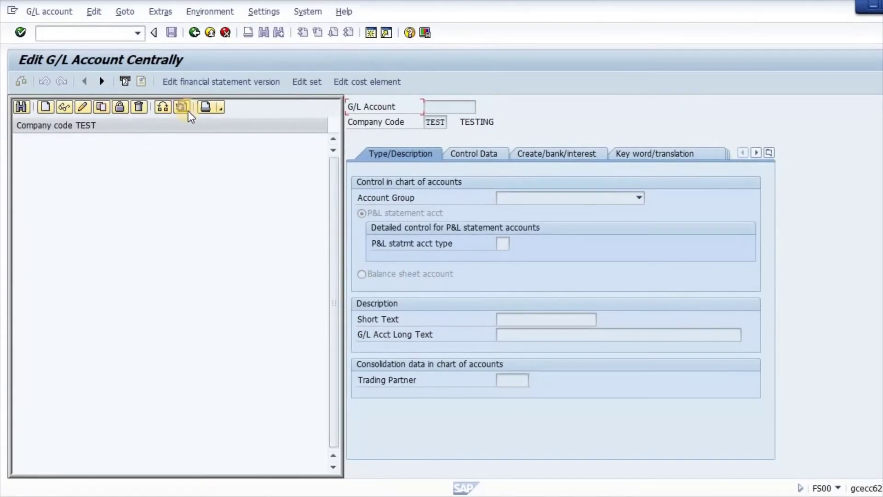
{"action": "left_click", "coordinate": [164, 106]}
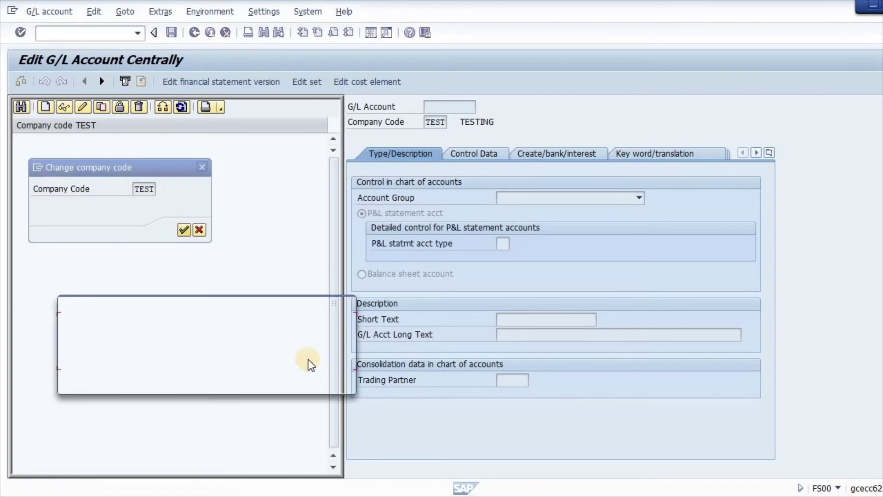
{"action": "left_click", "coordinate": [329, 384]}
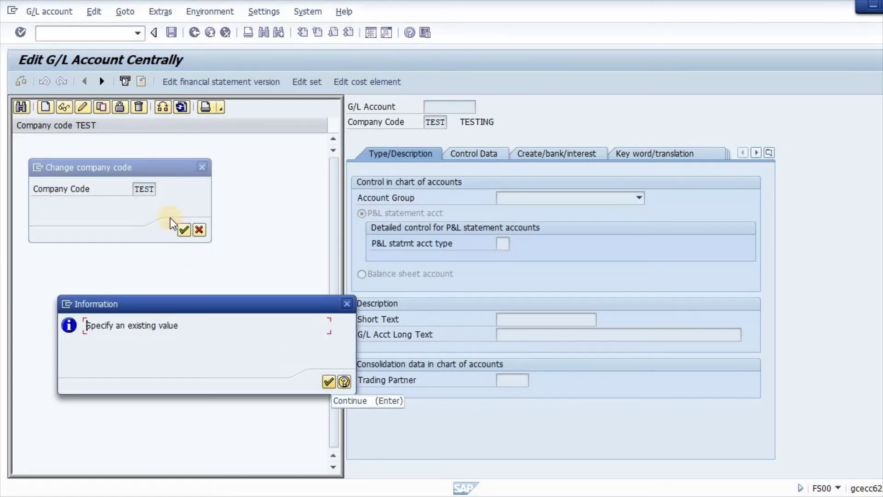
{"action": "left_click", "coordinate": [184, 228]}
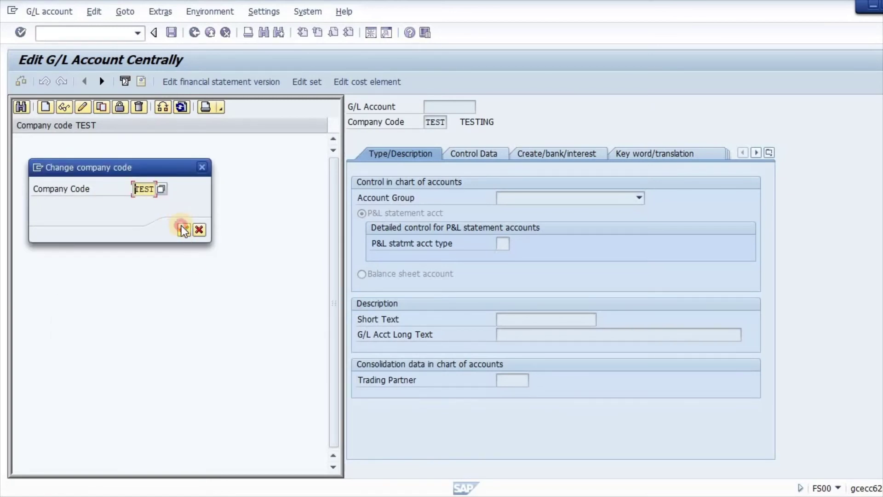
{"action": "left_click", "coordinate": [327, 379]}
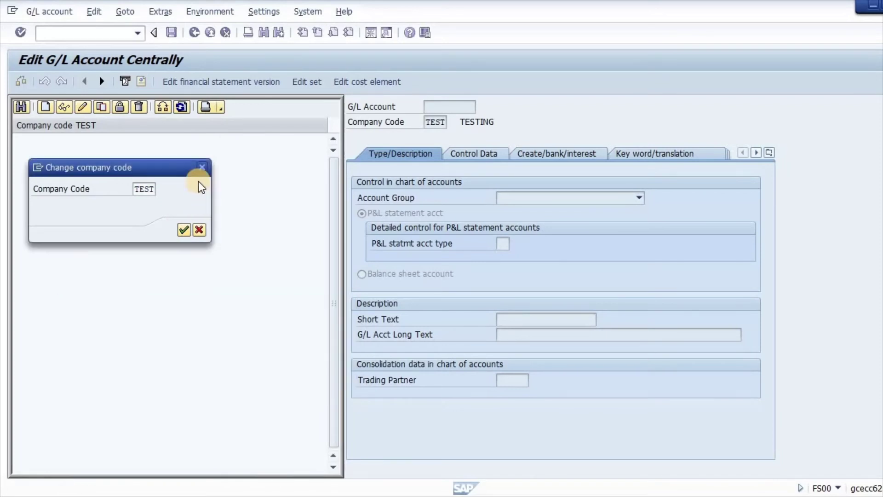
{"action": "left_click", "coordinate": [202, 167]}
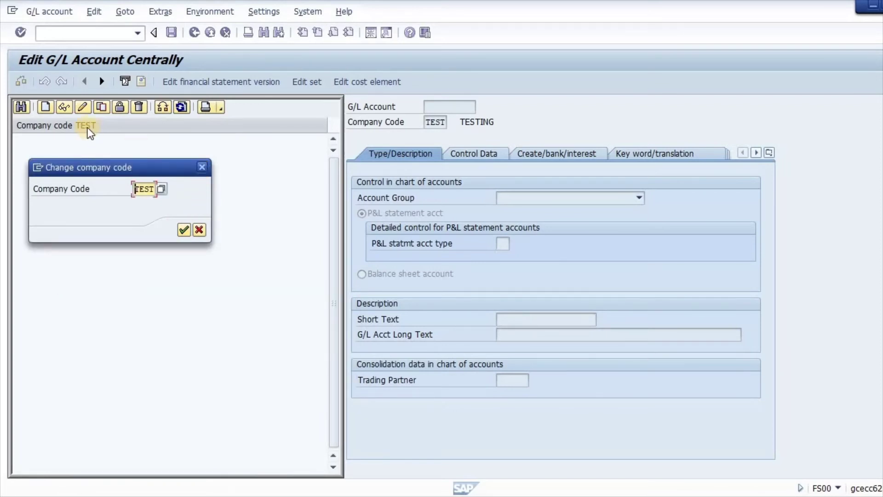
- Start creating G/L account 21101 in company code TEST
{"action": "left_click", "coordinate": [48, 108]}
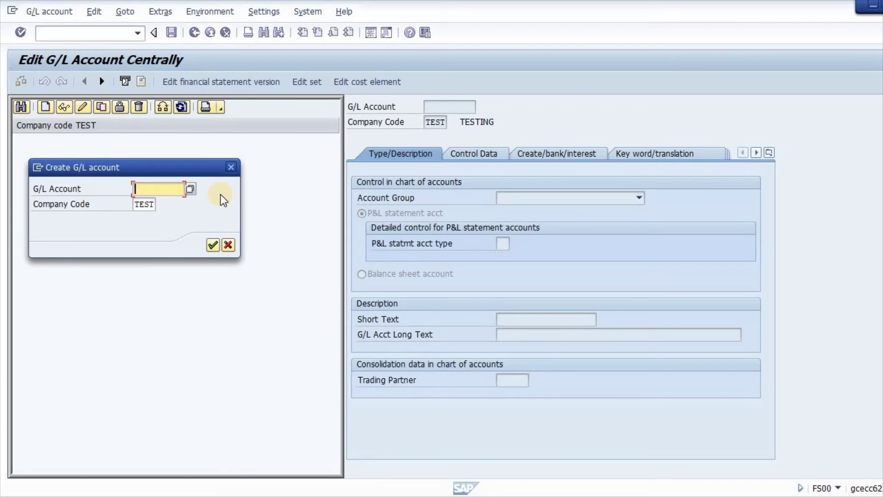
{"action": "type", "text": "21"}
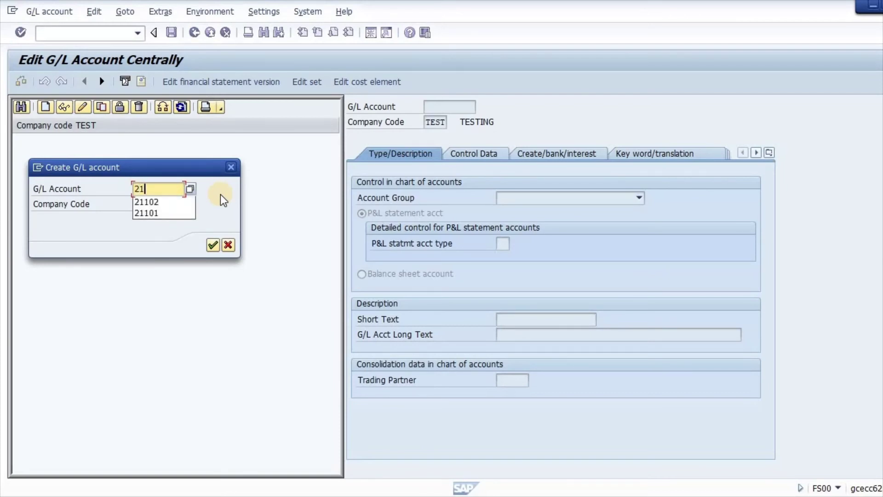
{"action": "key", "text": "Down"}
{"action": "key", "text": "Down"}
{"action": "key", "text": "Return"}
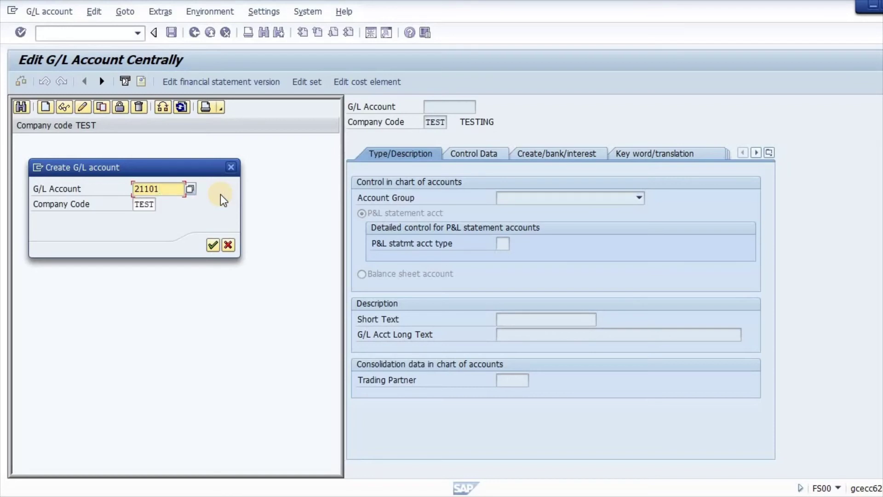
{"action": "key", "text": "Return"}
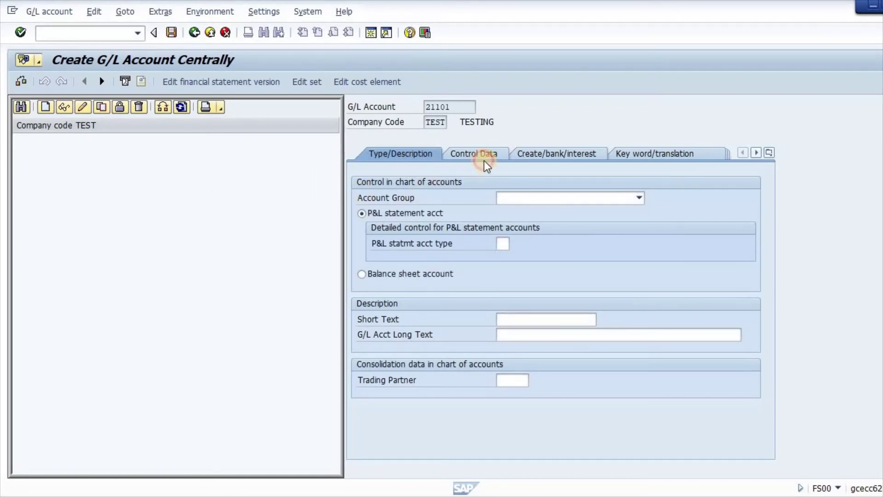
- Assign account group CRLB CURRENT LIABILITY and enter VENDOR AP LIABILITY as both the short text and the long text
{"action": "left_click", "coordinate": [505, 195]}
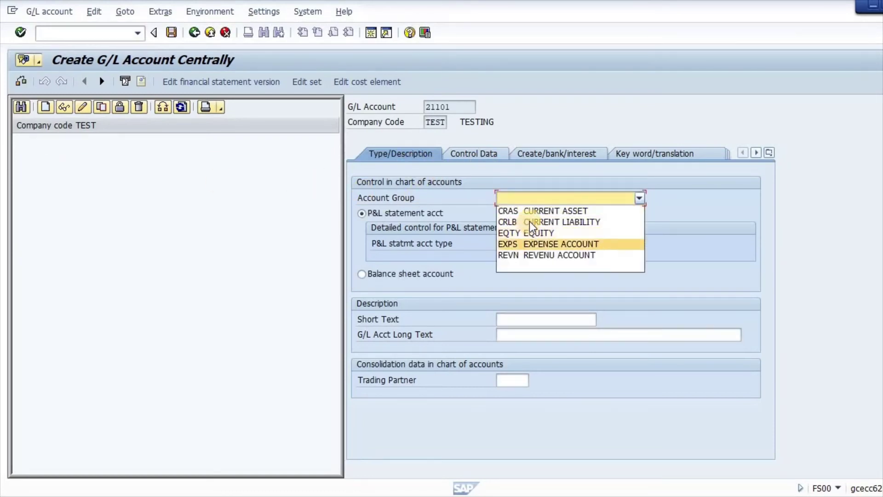
{"action": "left_click", "coordinate": [554, 223]}
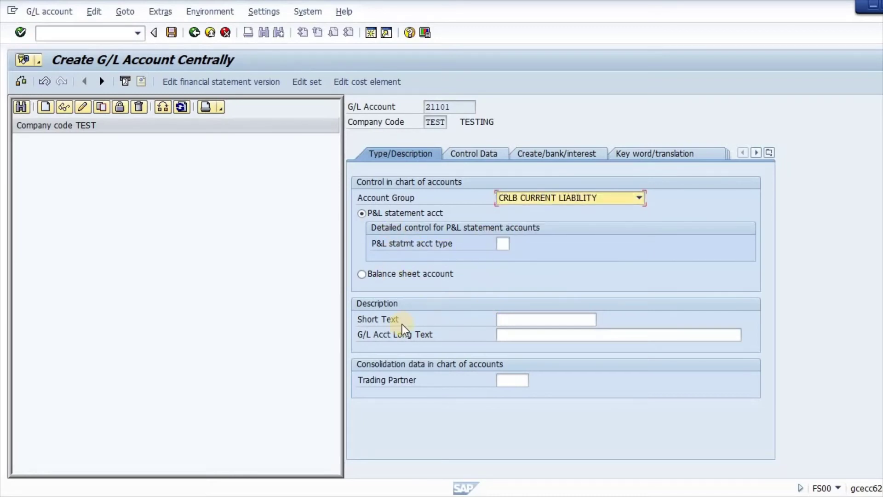
{"action": "left_click", "coordinate": [521, 320]}
{"action": "type", "text": "VE"}
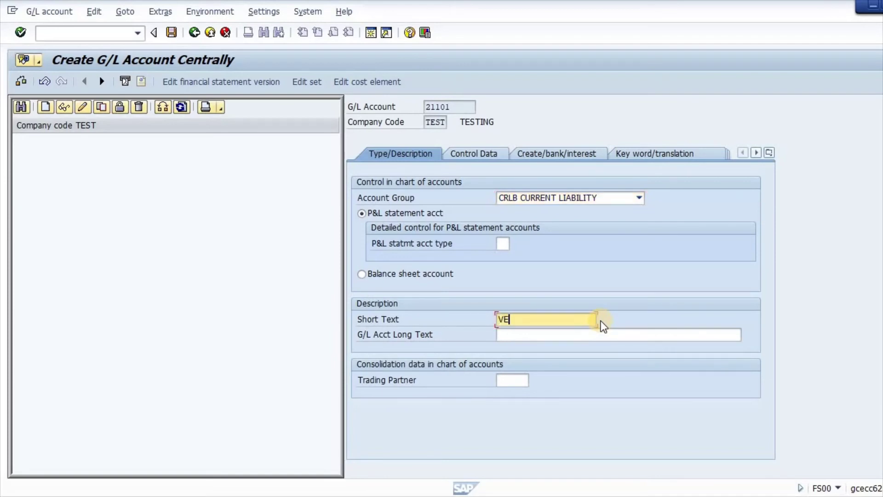
{"action": "type", "text": "NDOR AP LIABILITY"}
{"action": "key", "text": "shift+Home"}
{"action": "key", "text": "ctrl+c"}
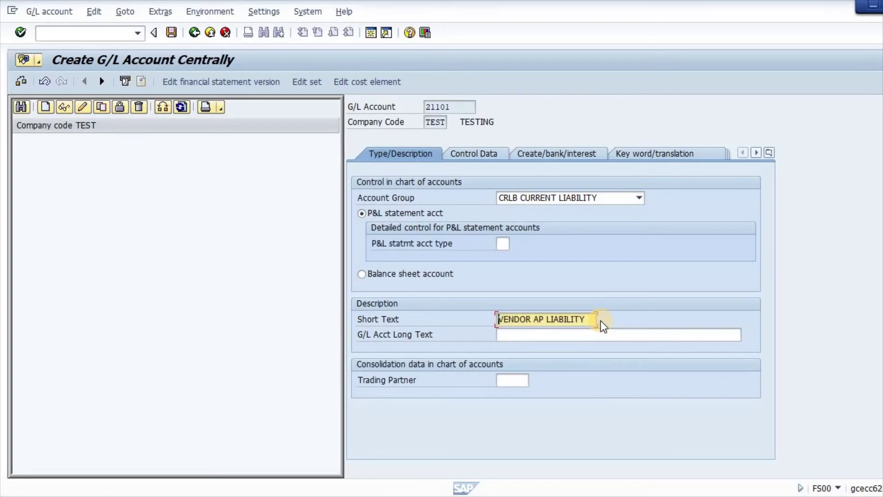
{"action": "key", "text": "Tab"}
{"action": "key", "text": "ctrl+v"}
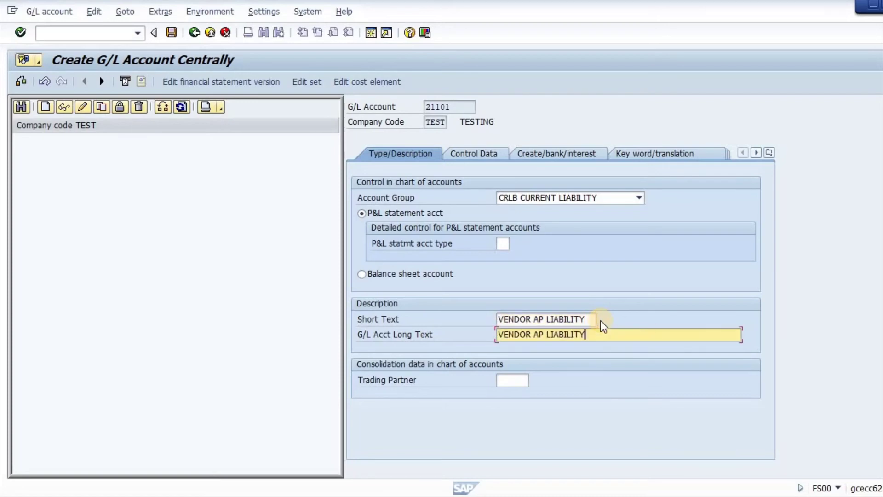
- In the control data, enable balances only in local currency and line item display, and make it a reconciliation account for Vendors
{"action": "left_click", "coordinate": [488, 158]}
{"action": "left_click", "coordinate": [407, 213]}
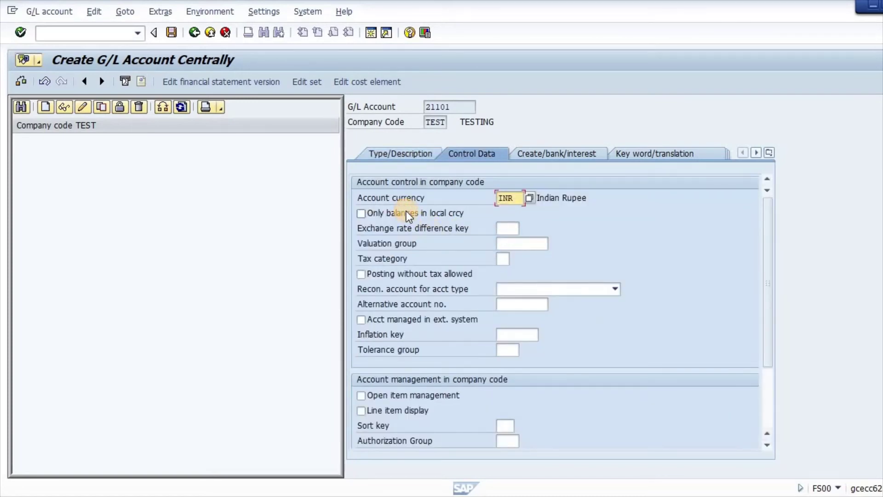
{"action": "left_click", "coordinate": [517, 290]}
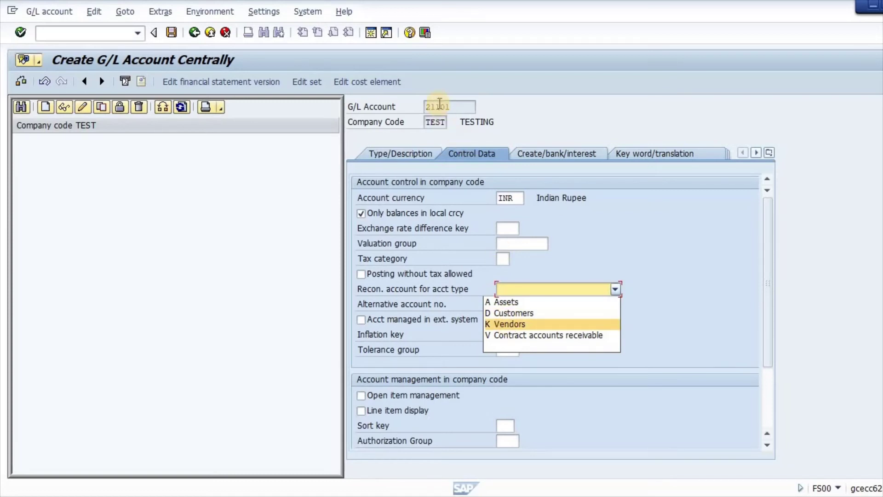
{"action": "key", "text": "Return"}
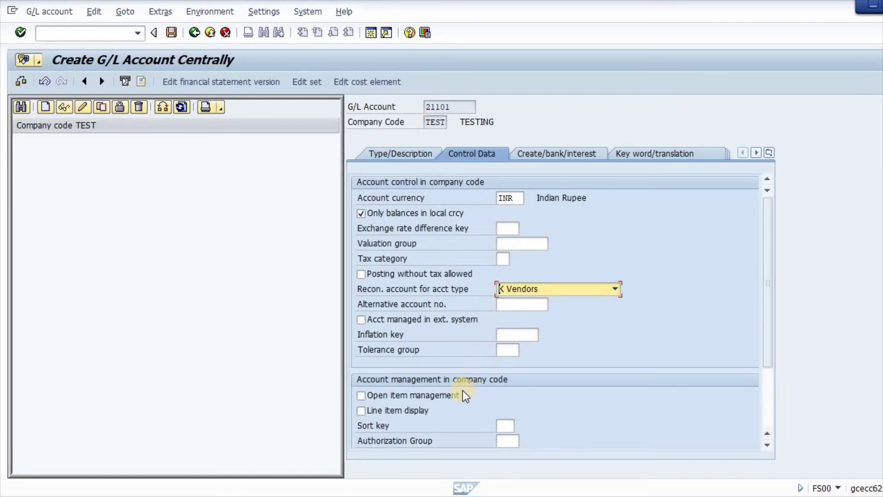
{"action": "left_click", "coordinate": [413, 410]}
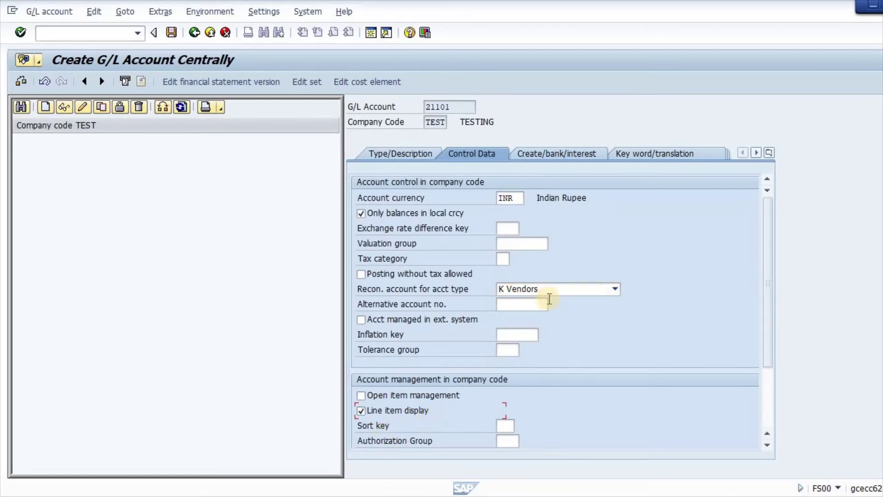
- Set the account's field status group to G001
{"action": "left_click", "coordinate": [565, 158]}
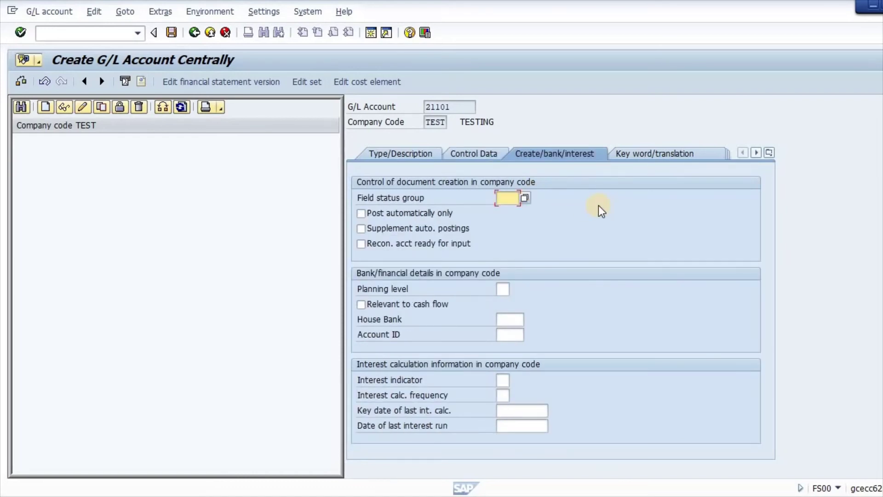
{"action": "key", "text": "Down"}
{"action": "key", "text": "Down"}
{"action": "key", "text": "Return"}
- Set the account's sort key to 001, Posting date, in the control data
{"action": "left_click", "coordinate": [466, 154]}
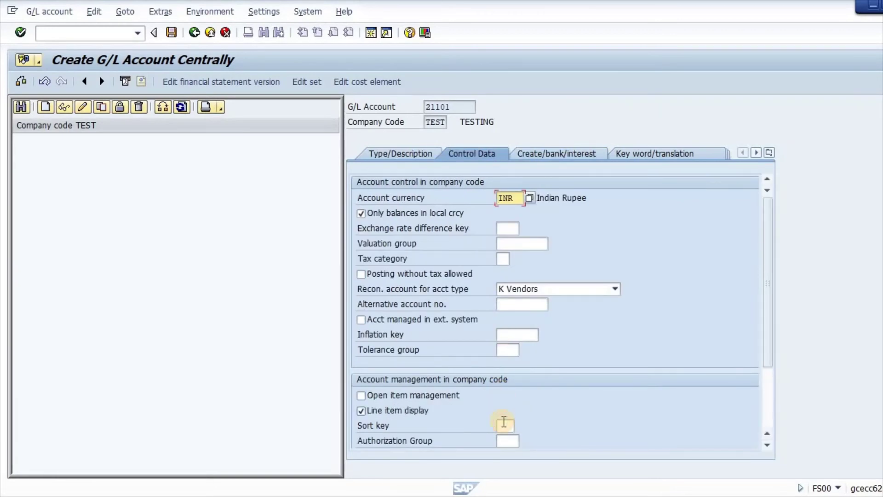
{"action": "left_click", "coordinate": [504, 423]}
{"action": "key", "text": "Down"}
{"action": "key", "text": "Down"}
{"action": "key", "text": "Return"}
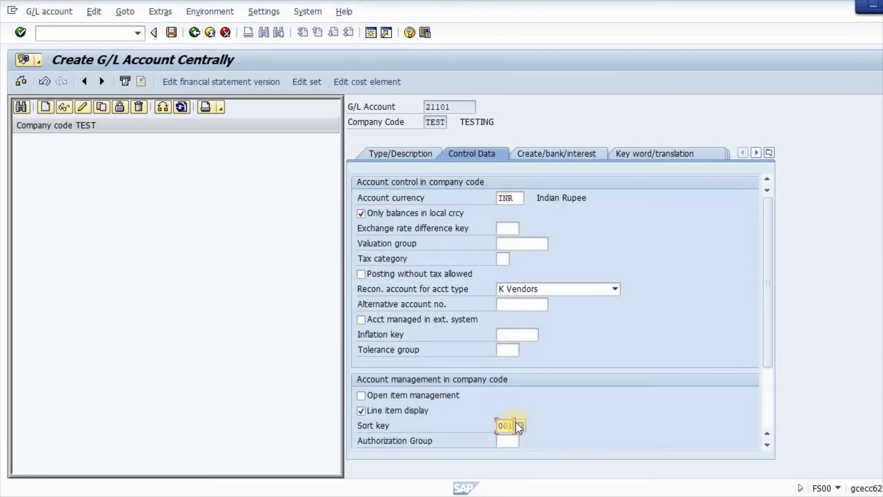
{"action": "left_click", "coordinate": [521, 426]}
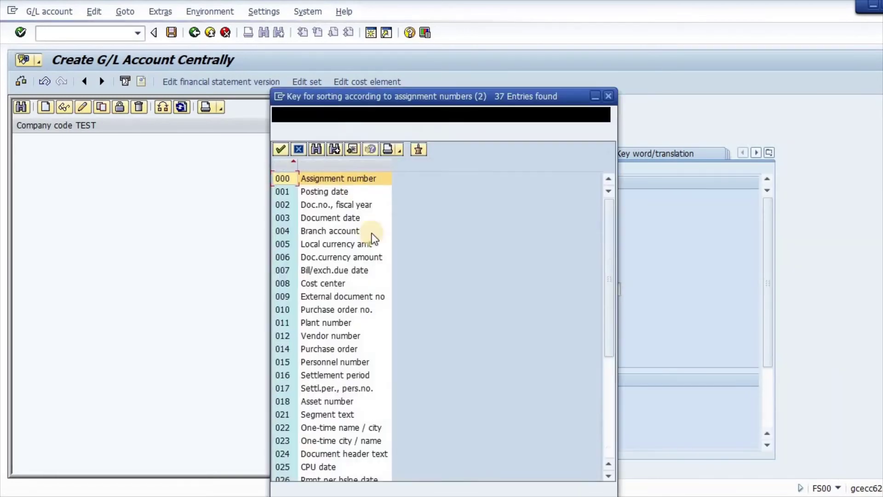
{"action": "double_click", "coordinate": [330, 195]}
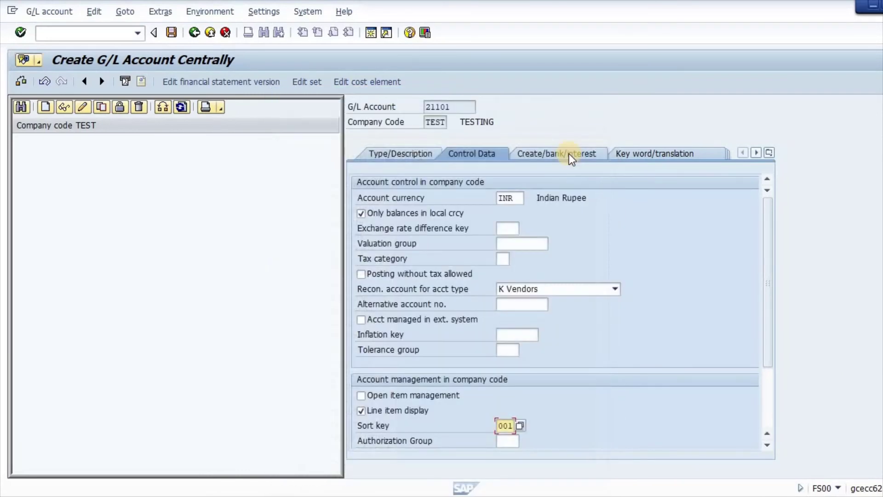
- Change the account to a balance sheet account, disable balances only in local currency, and save it
{"action": "left_click", "coordinate": [569, 154]}
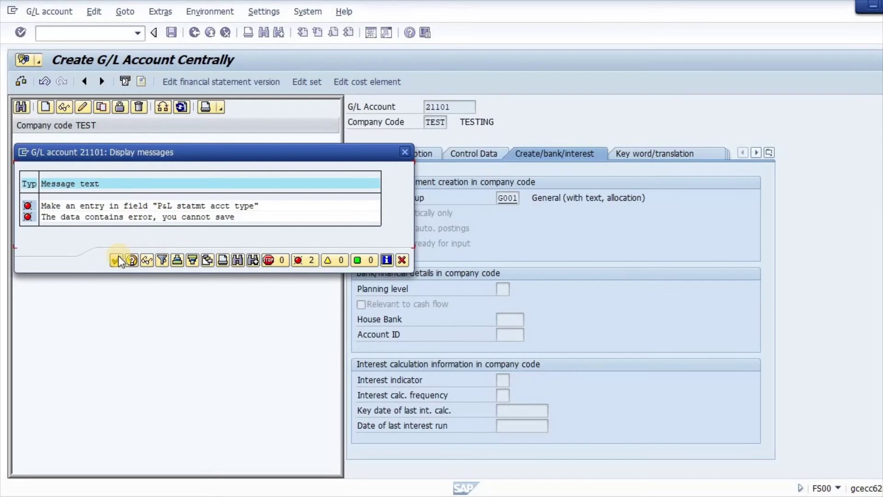
{"action": "left_click", "coordinate": [404, 153]}
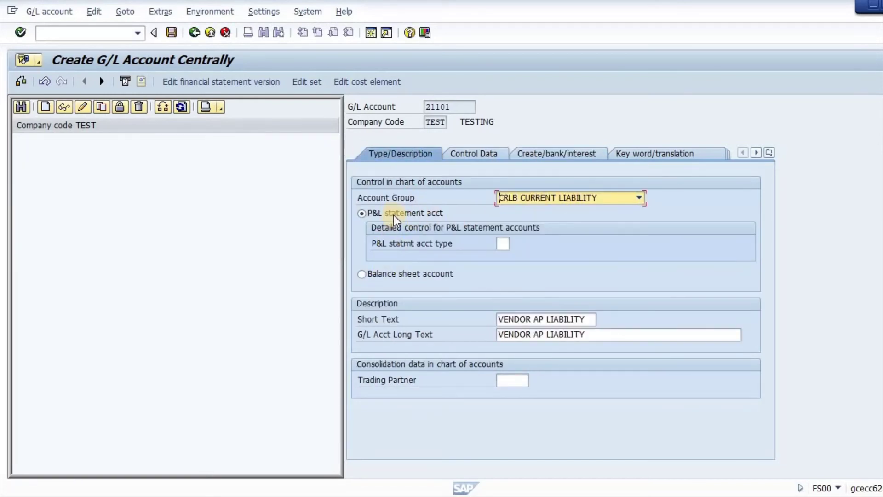
{"action": "left_click", "coordinate": [390, 275]}
{"action": "key", "text": "ctrl+s"}
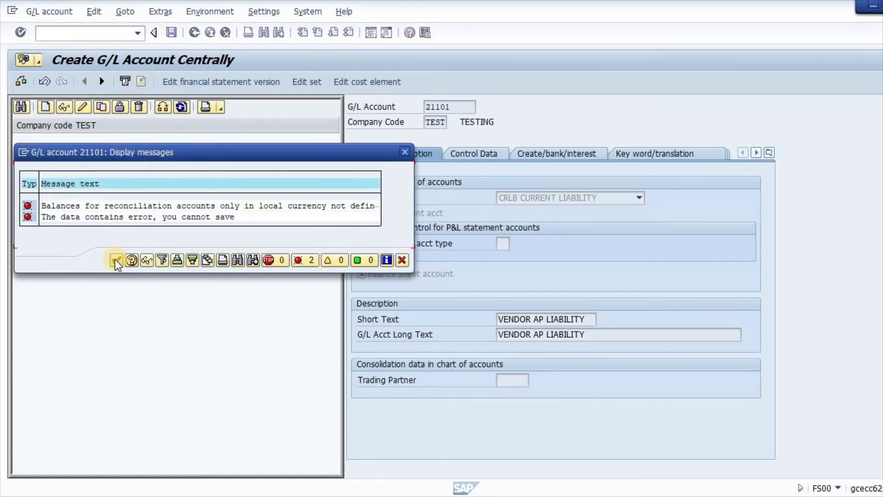
{"action": "left_click", "coordinate": [115, 260]}
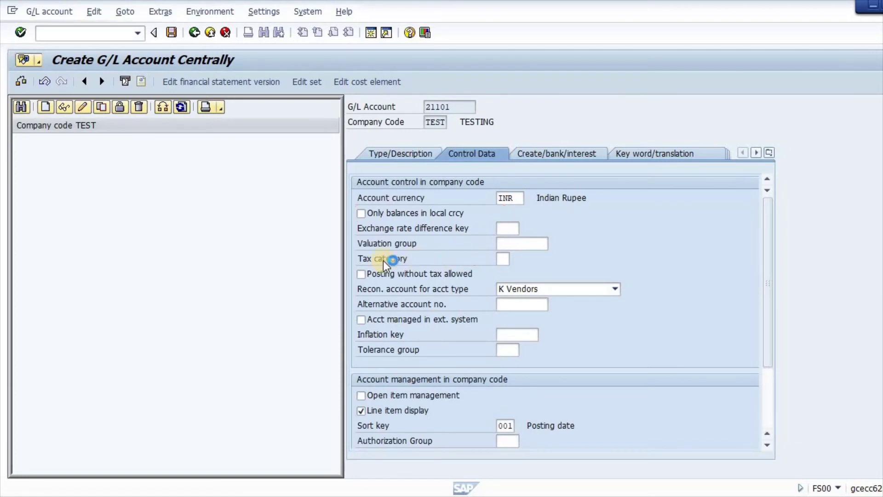
{"action": "key", "text": "ctrl+s"}
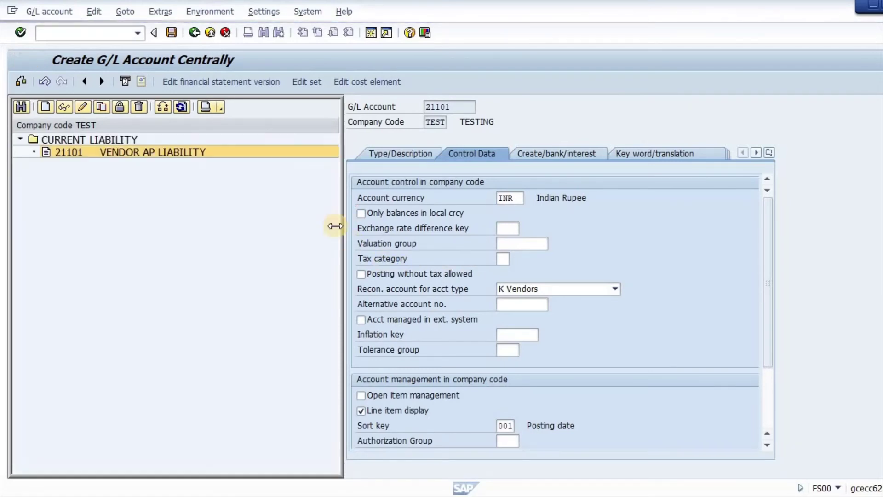
- Return to the vendor's accounting information, glancing at the Excel checklist, and choose 21101 as the reconciliation account
{"action": "key", "text": "alt+Tab"}
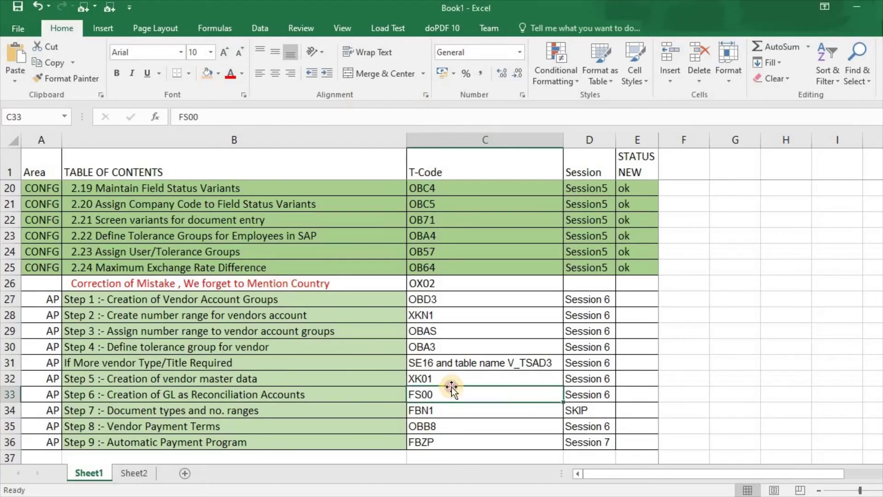
{"action": "left_click", "coordinate": [443, 368]}
{"action": "key", "text": "alt+Tab"}
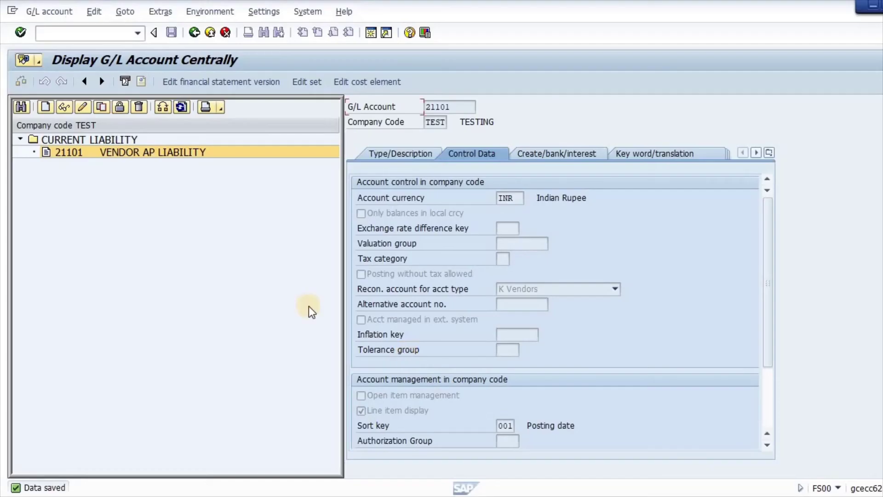
{"action": "key", "text": "alt+Tab"}
{"action": "key", "text": "Tab"}
{"action": "key", "text": "F4"}
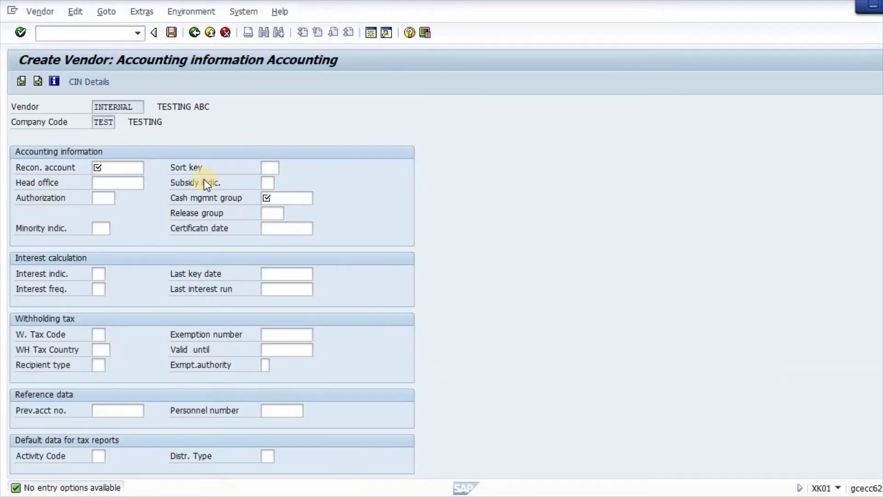
{"action": "double_click", "coordinate": [204, 178]}
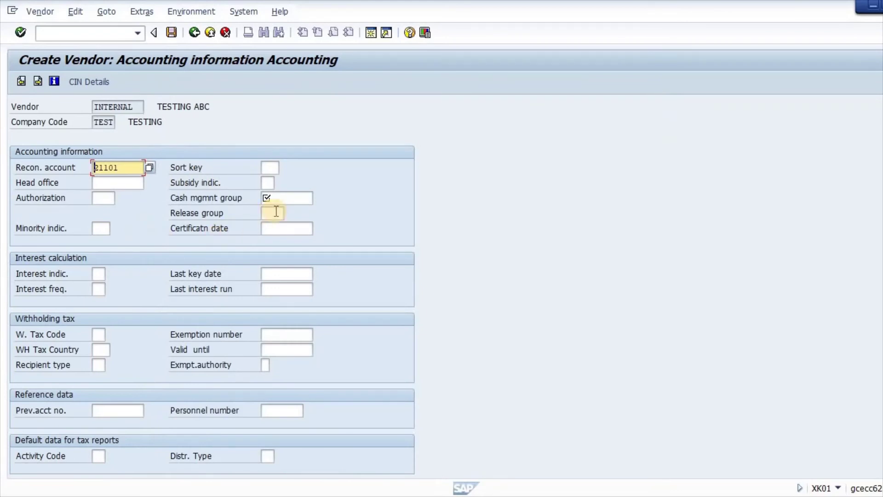
- Set the vendor's cash management group to A1, leaving the remaining accounting fields blank
{"action": "key", "text": "Tab"}
{"action": "key", "text": "Tab"}
{"action": "key", "text": "Tab"}
{"action": "key", "text": "Tab"}
{"action": "key", "text": "Tab"}
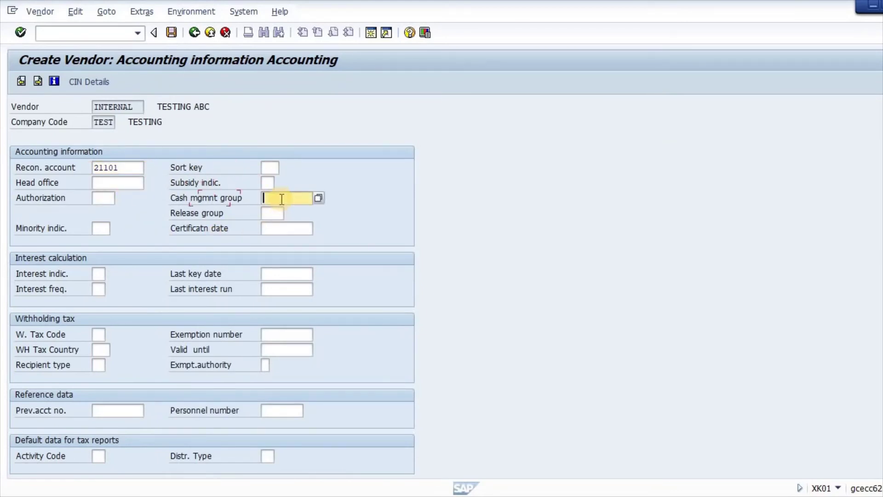
{"action": "type", "text": "A1"}
{"action": "key", "text": "Tab"}
{"action": "key", "text": "Tab"}
{"action": "key", "text": "Tab"}
{"action": "key", "text": "Tab"}
{"action": "key", "text": "Tab"}
{"action": "key", "text": "Tab"}
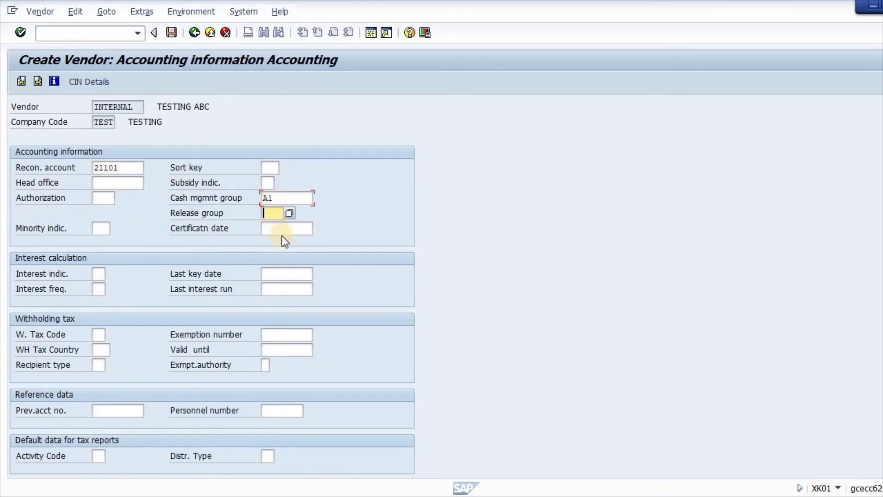
{"action": "key", "text": "Tab"}
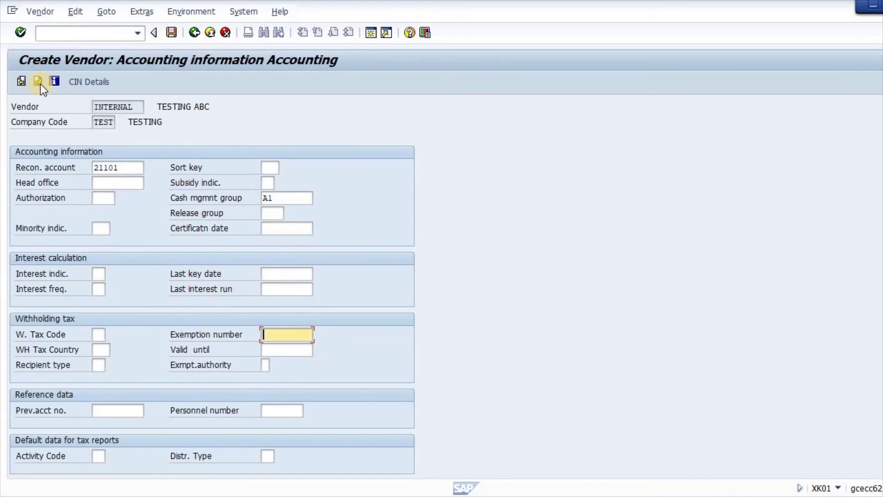
- Advance to the vendor's payment transactions and copy the OBB8 code from the Vendor Payment Terms row of the Excel checklist
{"action": "left_click", "coordinate": [40, 83]}
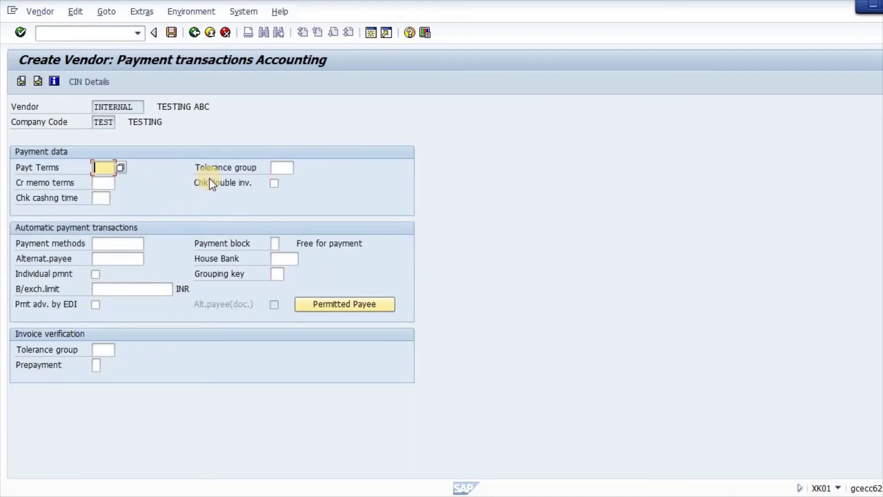
{"action": "key", "text": "alt+Tab"}
{"action": "key", "text": "alt+Tab"}
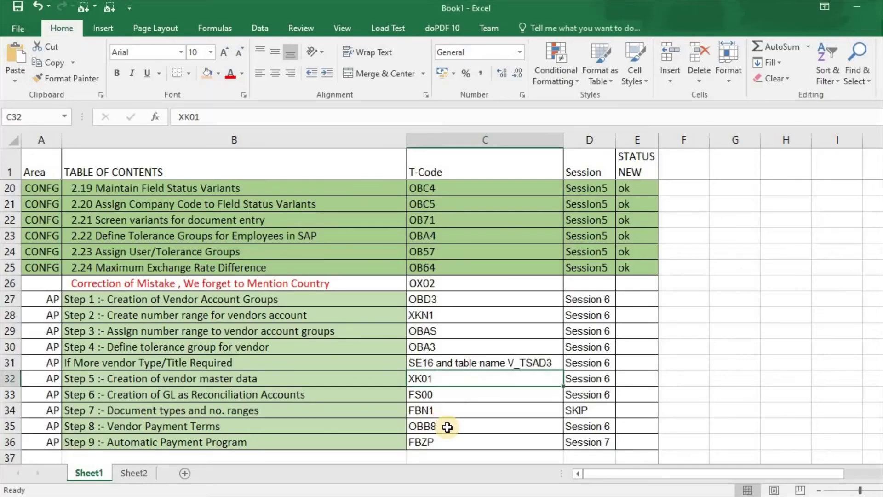
{"action": "left_click", "coordinate": [447, 427]}
{"action": "key", "text": "ctrl+c"}
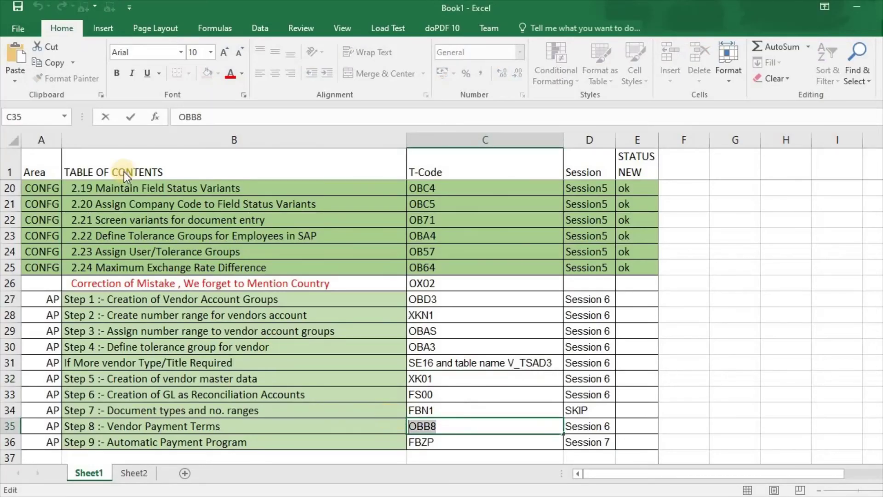
- Switch back to SAP and open transaction OBB8 in a new session
{"action": "key", "text": "alt+Tab"}
{"action": "left_click", "coordinate": [76, 35]}
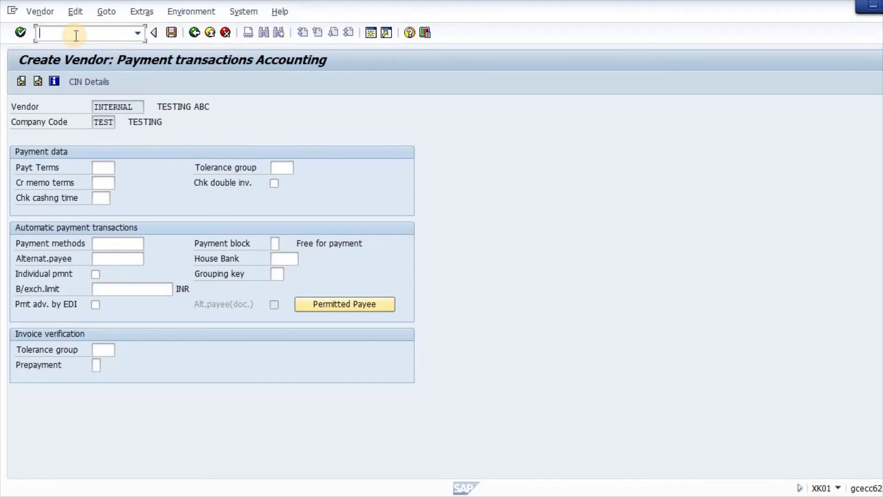
{"action": "type", "text": "/o"}
{"action": "key", "text": "ctrl+v"}
{"action": "key", "text": "Return"}
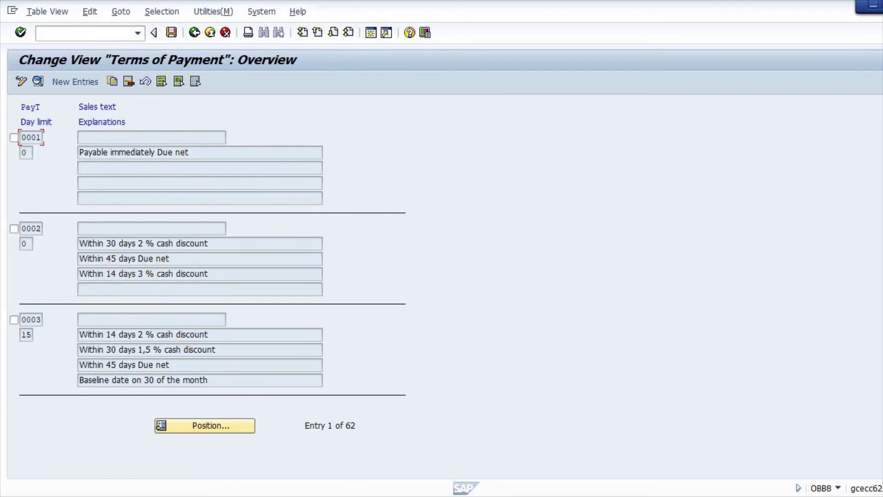
- Examine the payment terms notes on Sheet2 of the Excel workbook, including the due date rule
{"action": "left_click", "coordinate": [159, 495]}
{"action": "left_click", "coordinate": [141, 474]}
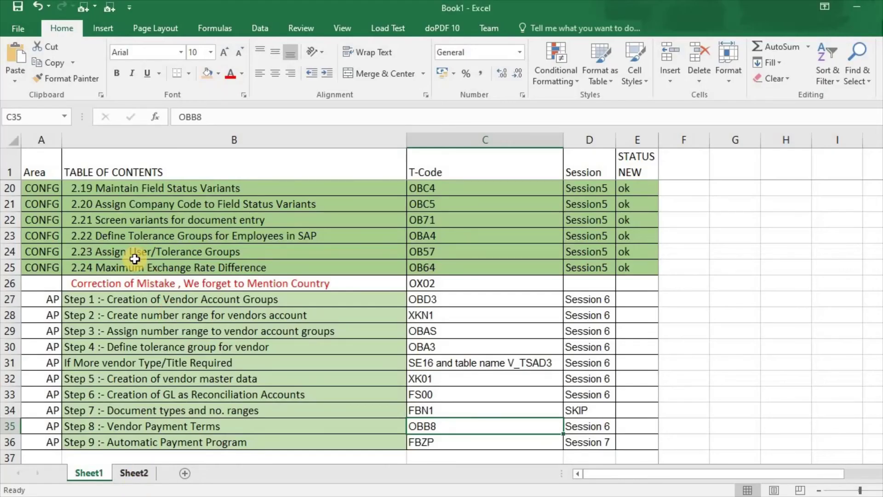
{"action": "left_click", "coordinate": [173, 165]}
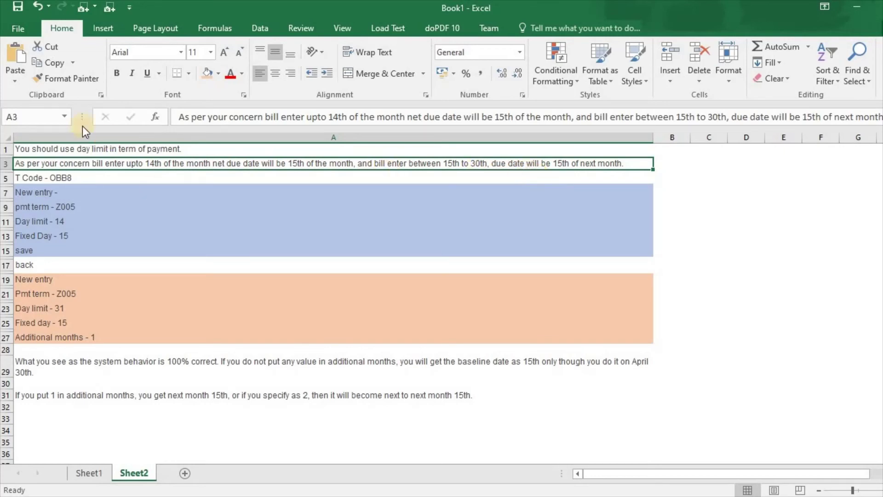
- Create a new terms of payment entry in SAP with the key Z005, following the Excel notes
{"action": "key", "text": "alt+Tab"}
{"action": "key", "text": "F5"}
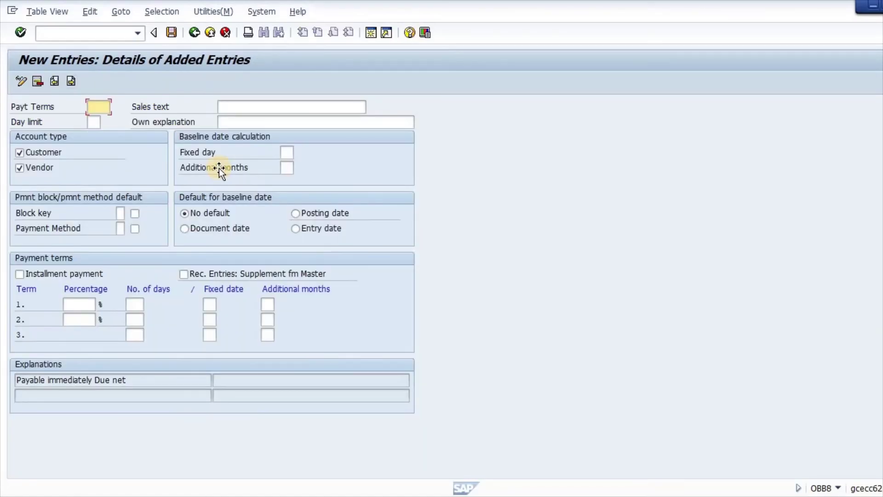
{"action": "key", "text": "alt+Tab"}
{"action": "left_click", "coordinate": [87, 202]}
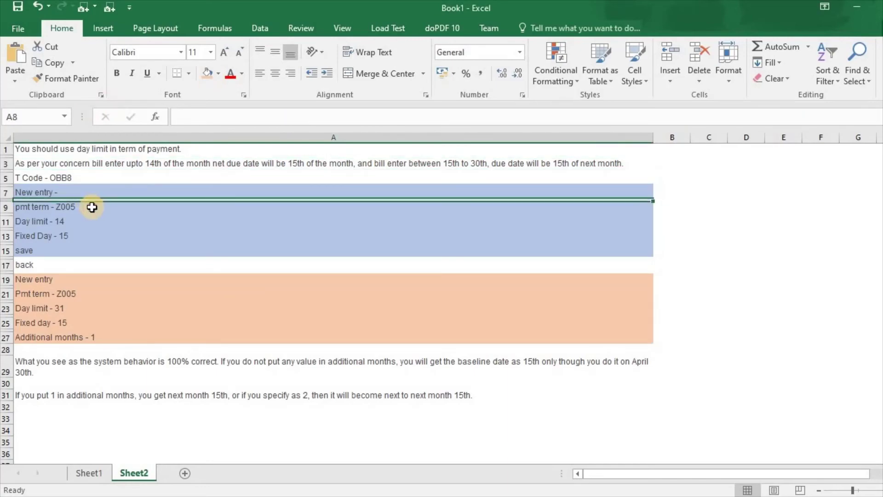
{"action": "key", "text": "alt+Tab"}
{"action": "type", "text": "Z005"}
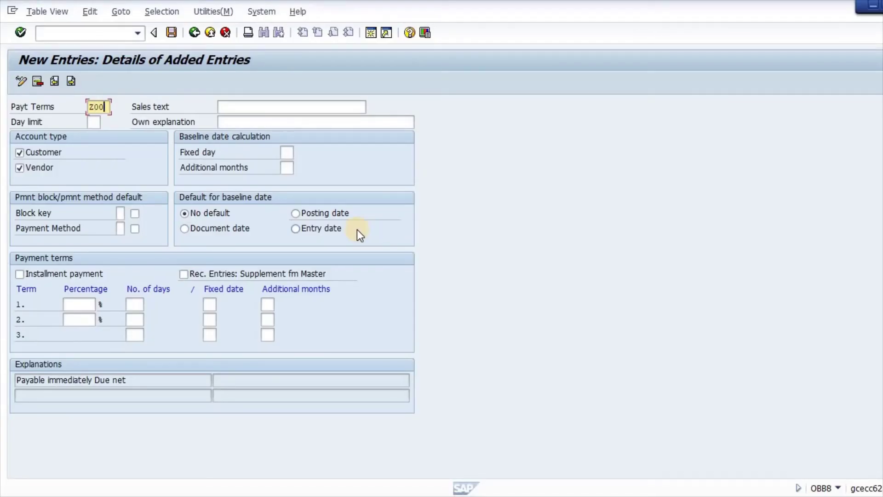
{"action": "key", "text": "Tab"}
{"action": "key", "text": "Tab"}
- Check the next line of the Excel notes and set the Z005 entry's day limit to 14
{"action": "key", "text": "alt+Tab"}
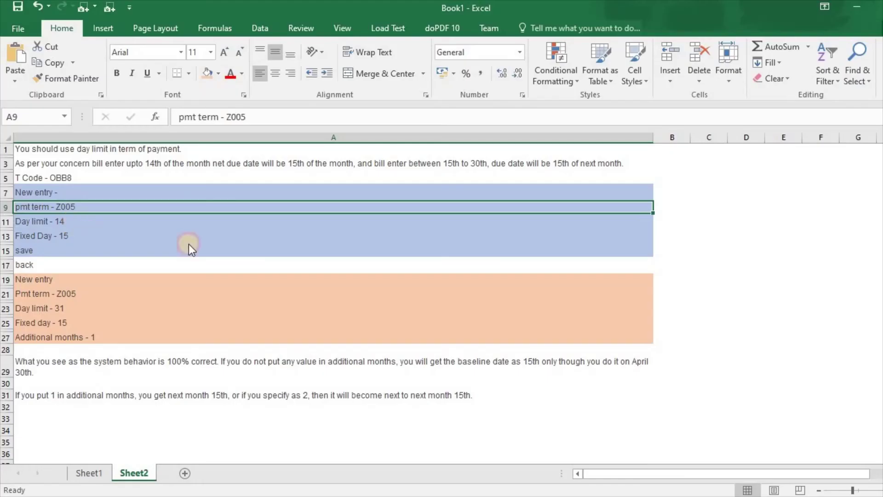
{"action": "key", "text": "Down"}
{"action": "key", "text": "alt+Tab"}
{"action": "type", "text": "14"}
{"action": "key", "text": "Tab"}
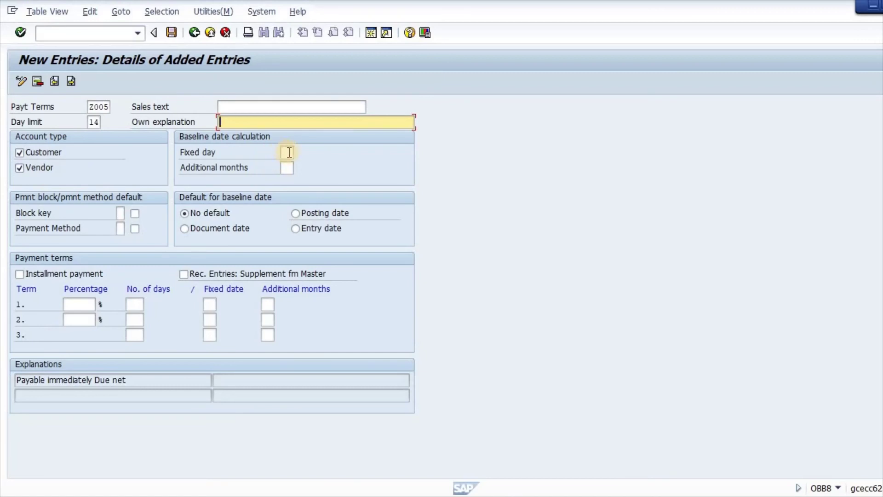
- Set the baseline date's fixed day to 15, save the Z005 entry and return to the overview
{"action": "key", "text": "Tab"}
{"action": "type", "text": "15"}
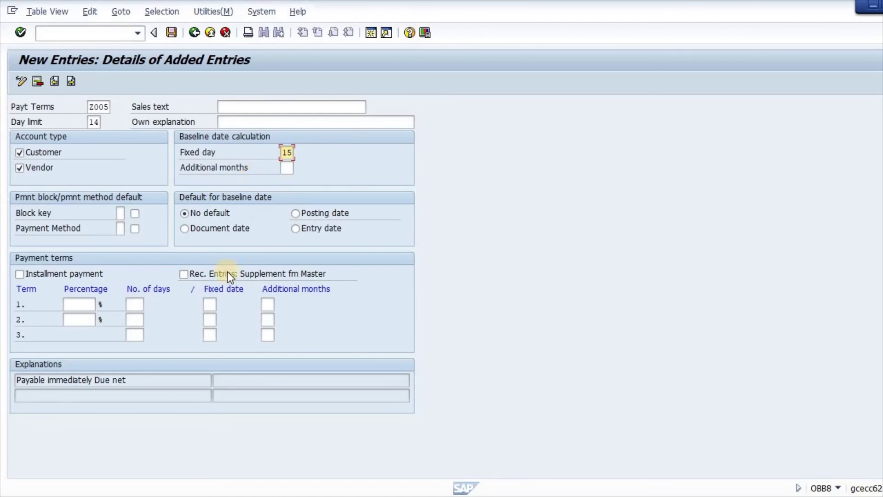
{"action": "key", "text": "Return"}
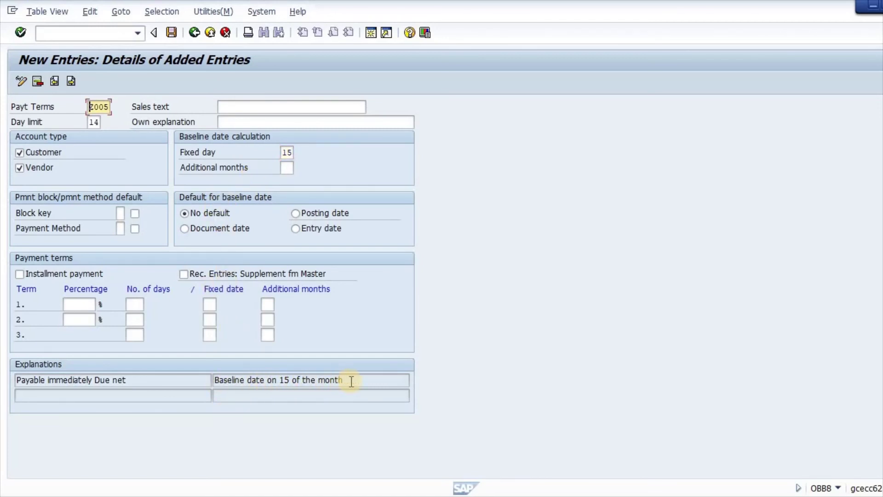
{"action": "left_click", "coordinate": [175, 39]}
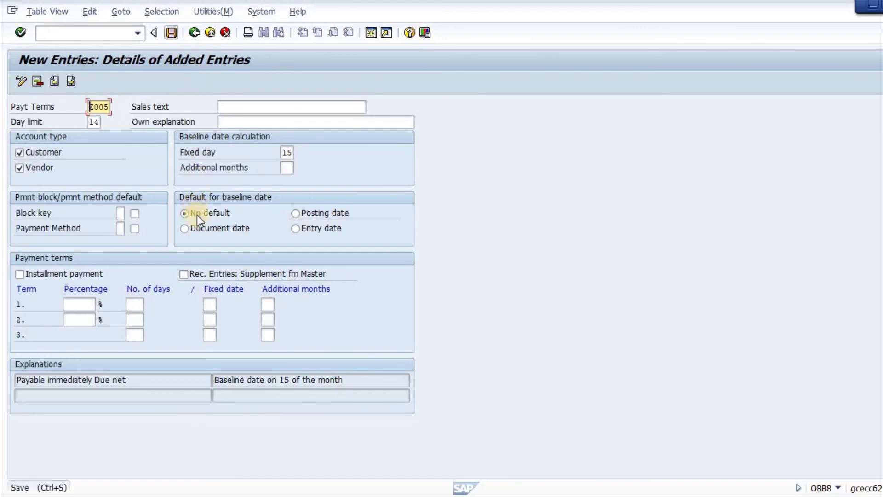
{"action": "key", "text": "Return"}
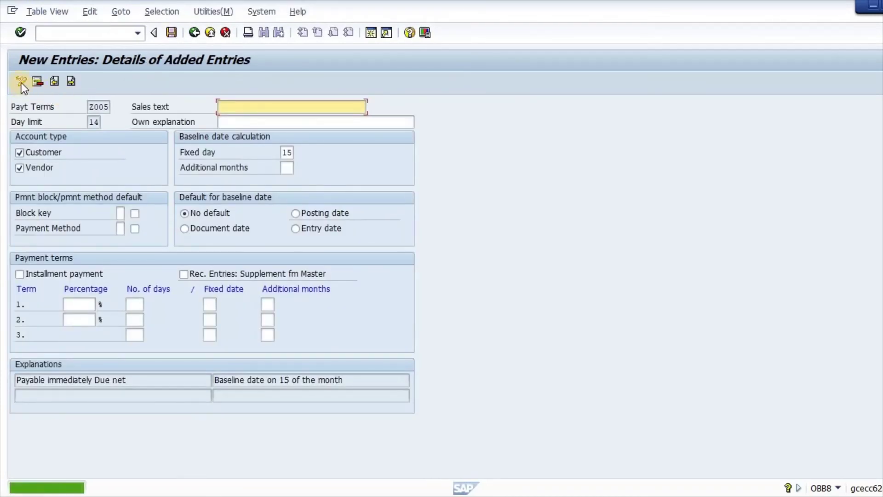
{"action": "key", "text": "F3"}
- Create a second terms of payment entry with the key Z005 and a day limit of 31
{"action": "left_click", "coordinate": [73, 81]}
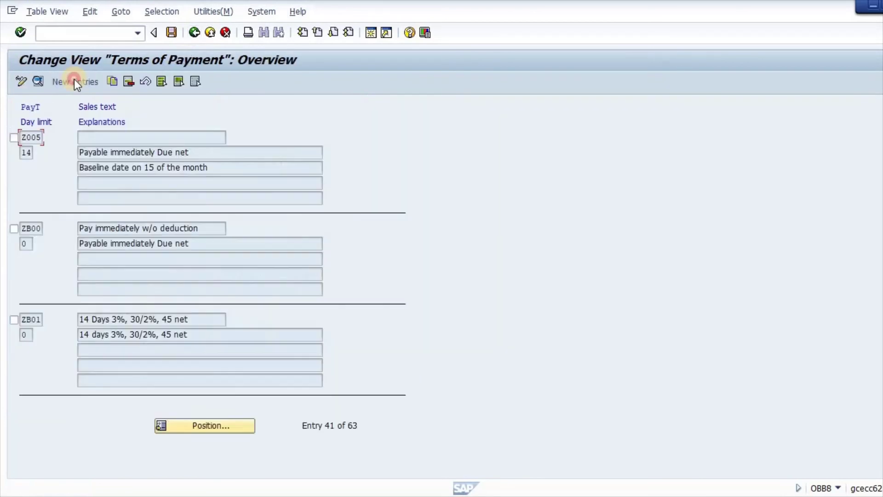
{"action": "type", "text": "Z005"}
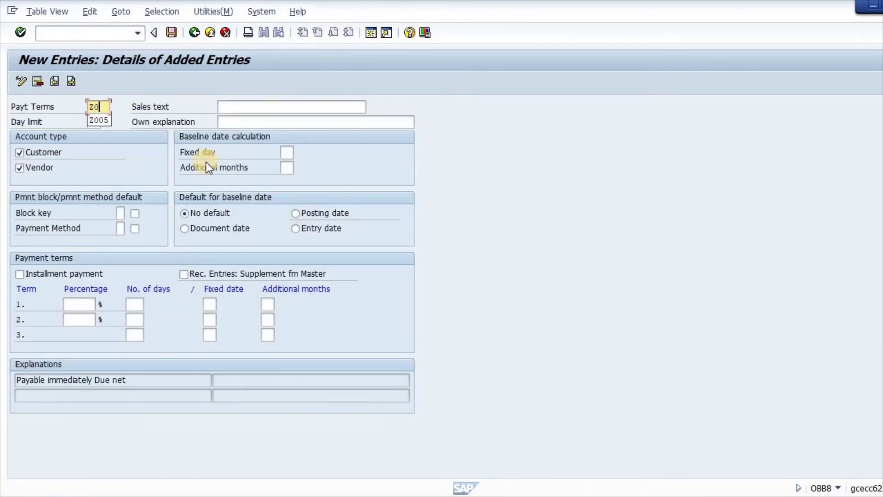
{"action": "key", "text": "Tab"}
{"action": "key", "text": "alt+Tab"}
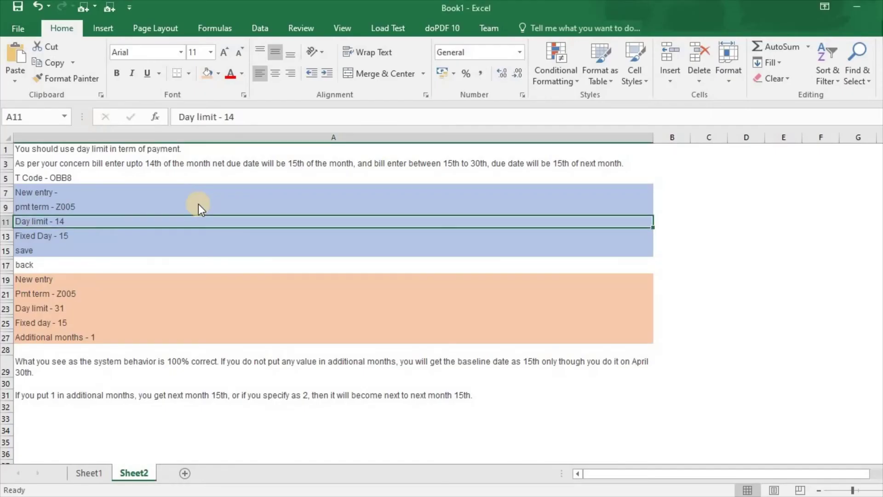
{"action": "key", "text": "alt+Tab"}
{"action": "type", "text": "31"}
{"action": "key", "text": "Tab"}
{"action": "key", "text": "Tab"}
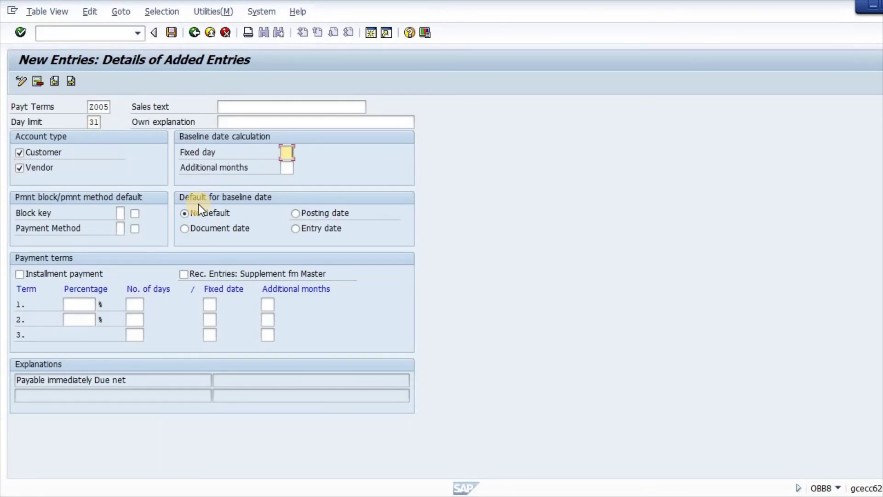
- Set the second entry's baseline date to fixed day 15 with 1 additional month, save it and return to the overview
{"action": "type", "text": "15"}
{"action": "key", "text": "Tab"}
{"action": "key", "text": "Tab"}
{"action": "key", "text": "shift+Tab"}
{"action": "type", "text": "1"}
{"action": "key", "text": "Tab"}
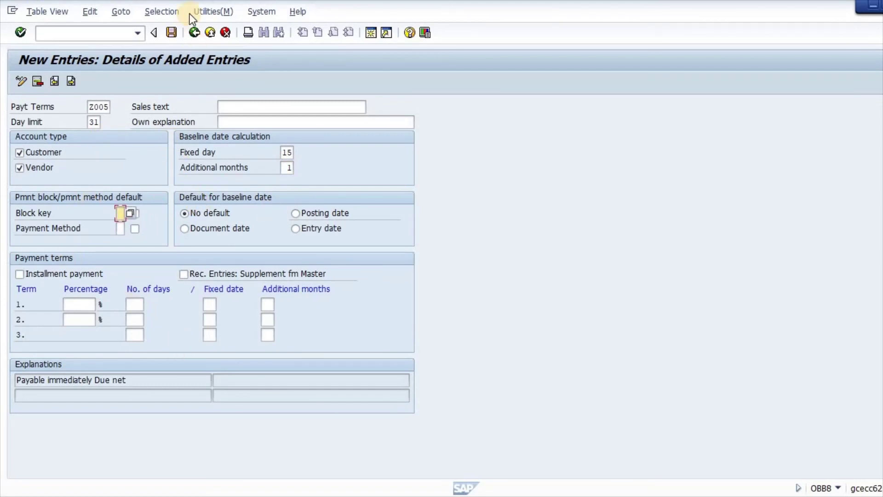
{"action": "left_click", "coordinate": [194, 33]}
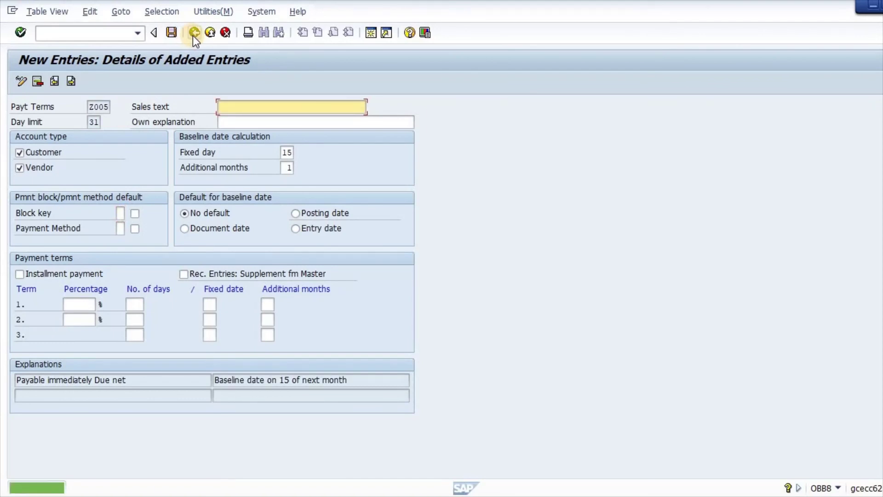
{"action": "left_click", "coordinate": [194, 34]}
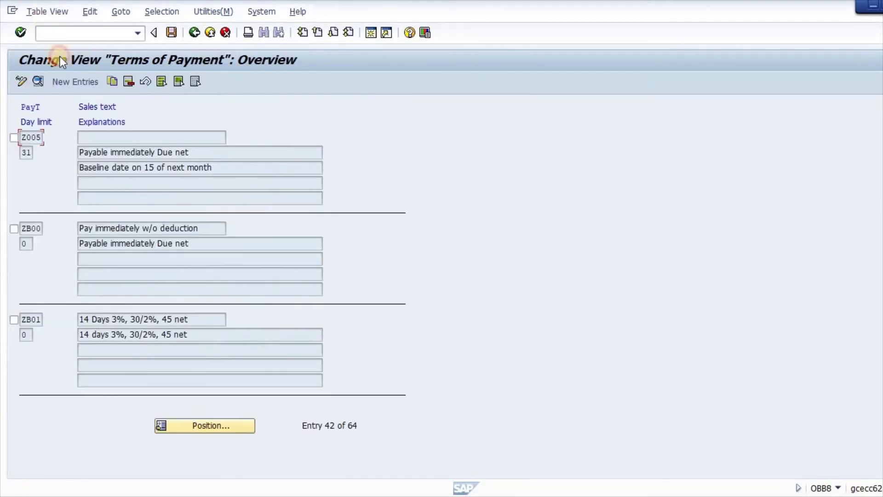
- Review both Z005 entries in the payment terms' transport view, exit it and return to the vendor's payment transactions
{"action": "left_click", "coordinate": [47, 12]}
{"action": "left_click", "coordinate": [64, 89]}
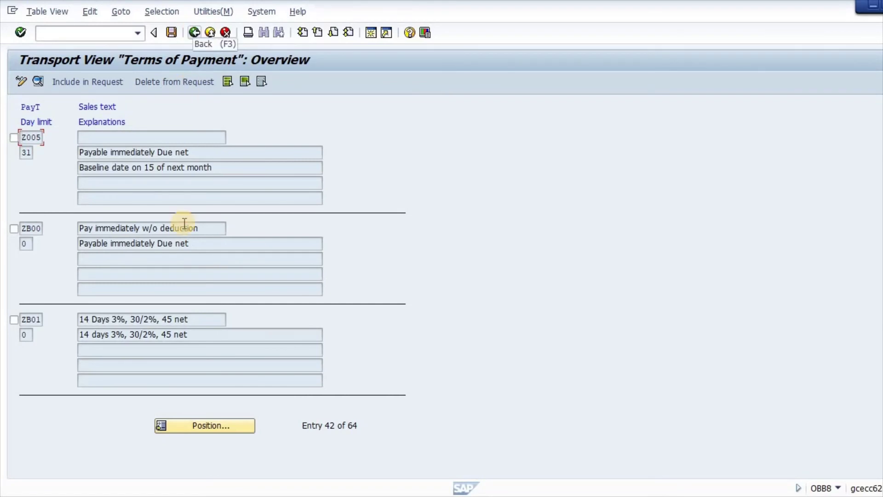
{"action": "scroll", "coordinate": [184, 223], "scroll_direction": "up", "scroll_amount": 2}
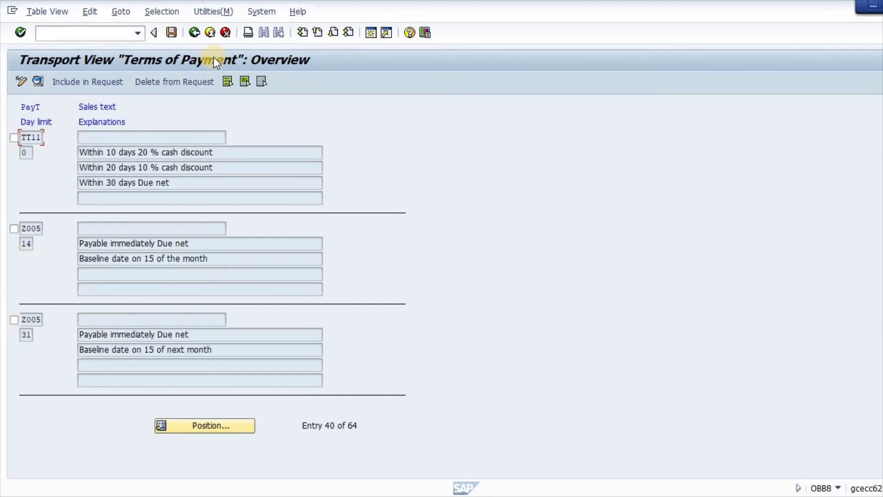
{"action": "left_click", "coordinate": [213, 35]}
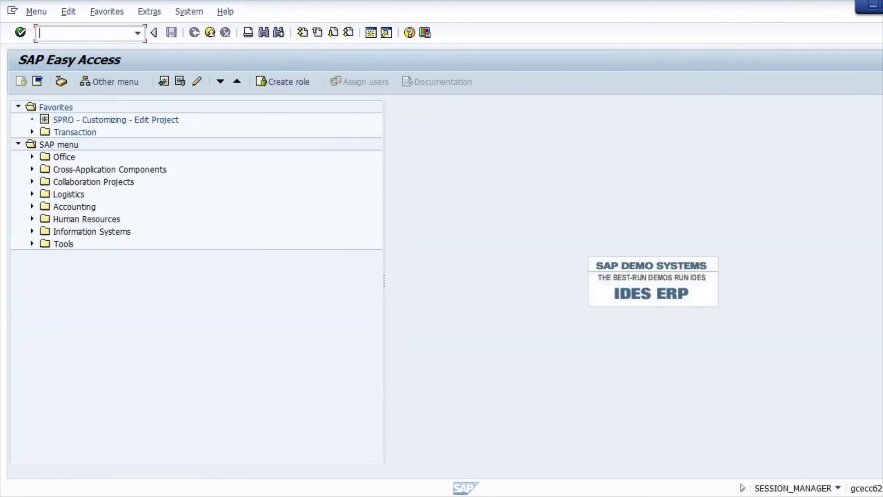
{"action": "left_click", "coordinate": [873, 6]}
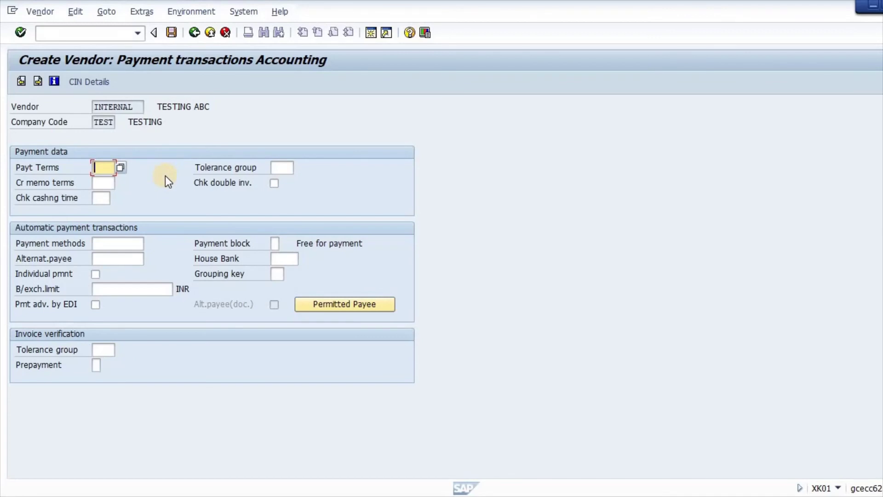
- Set the vendor's payment terms and credit memo terms to Z005 and enable the double invoice check
{"action": "type", "text": "0001"}
{"action": "key", "text": "Return"}
{"action": "left_click", "coordinate": [21, 81]}
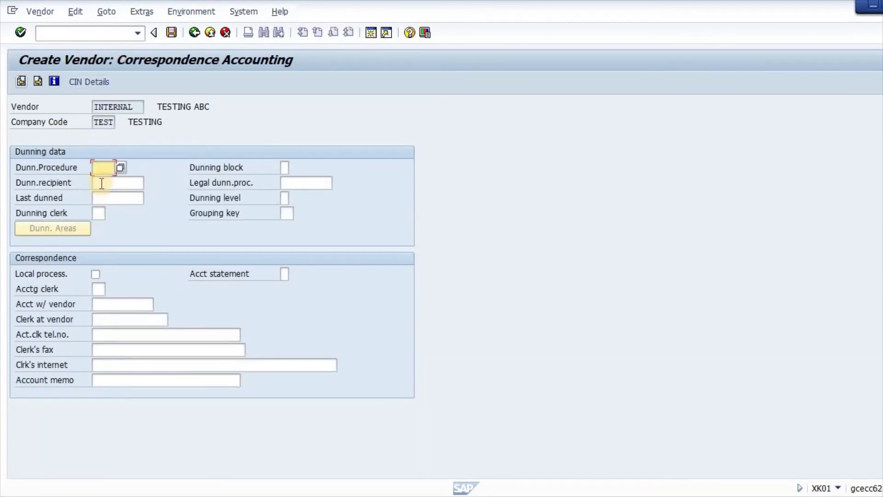
{"action": "left_click", "coordinate": [108, 184]}
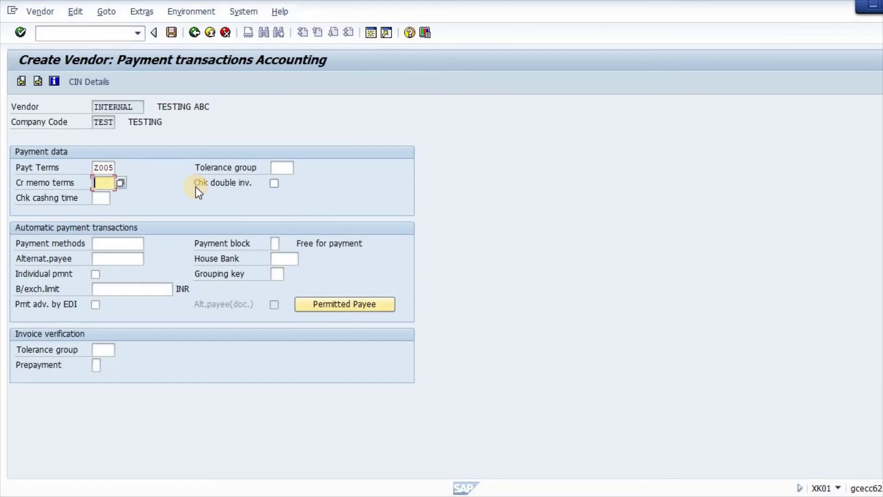
{"action": "type", "text": "Z005"}
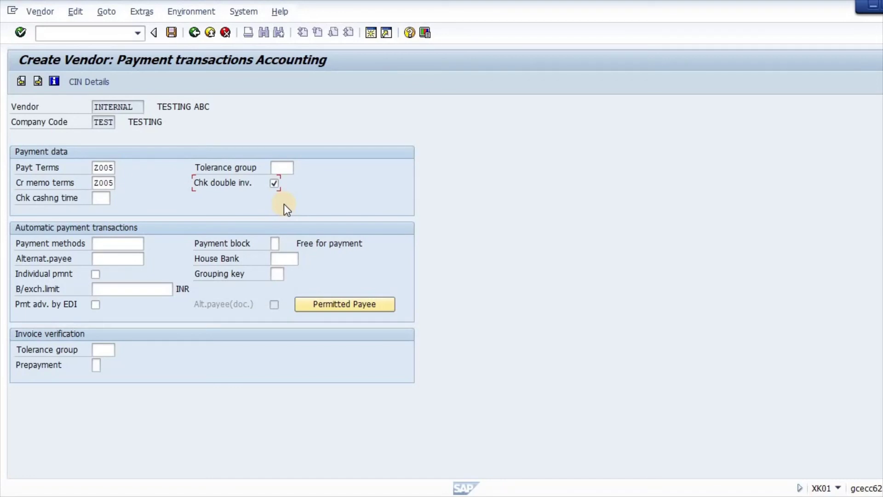
- Choose NEFT (F) as the vendor's payment method, leave the house bank blank and continue to the correspondence data
{"action": "left_click", "coordinate": [147, 245]}
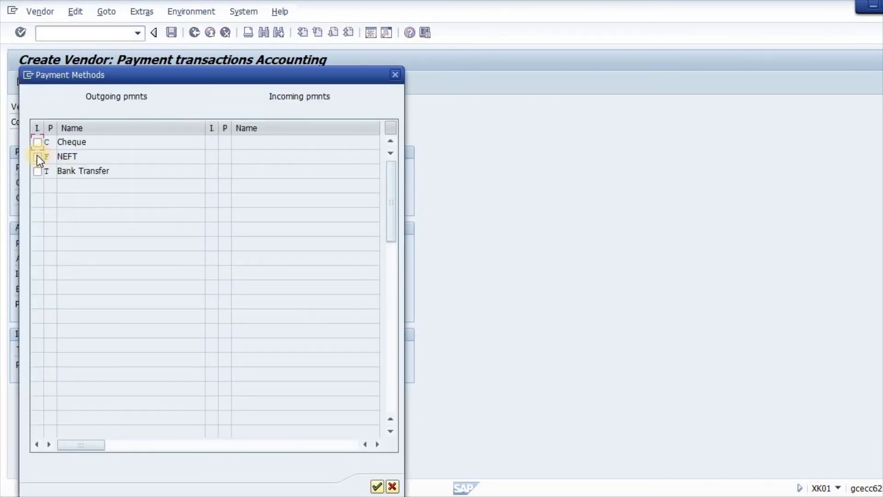
{"action": "left_click", "coordinate": [38, 157]}
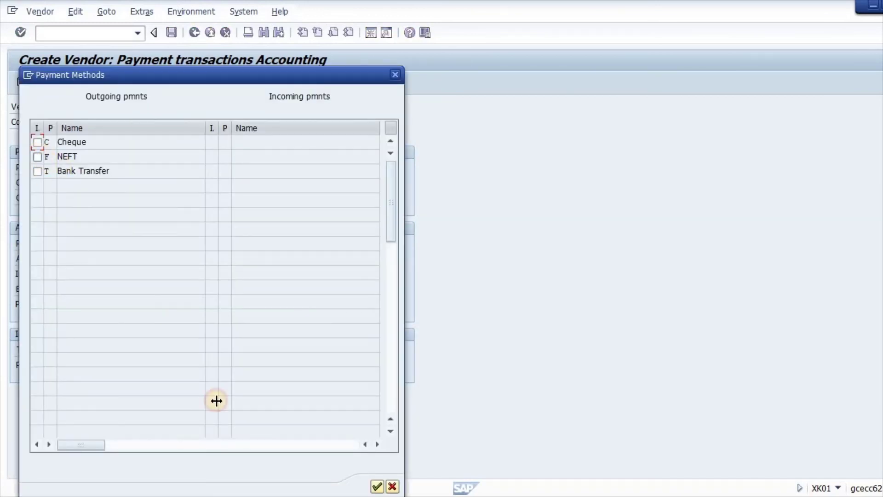
{"action": "left_click", "coordinate": [376, 487]}
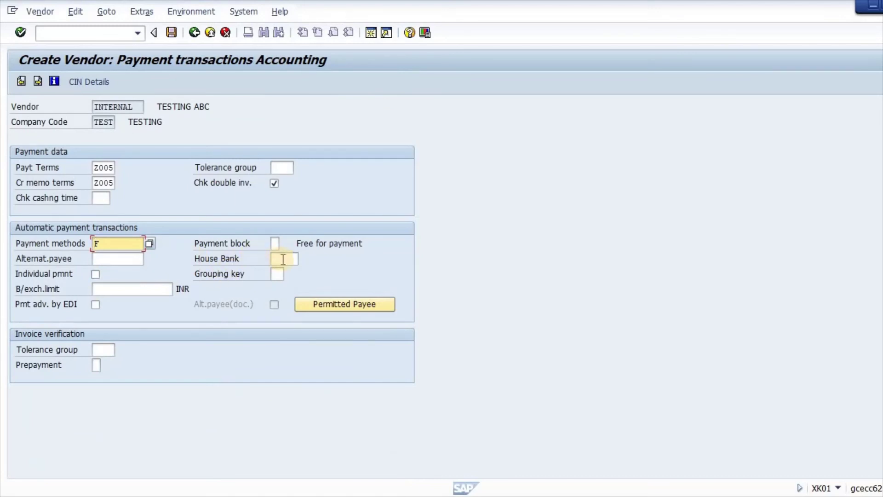
{"action": "left_click", "coordinate": [307, 260]}
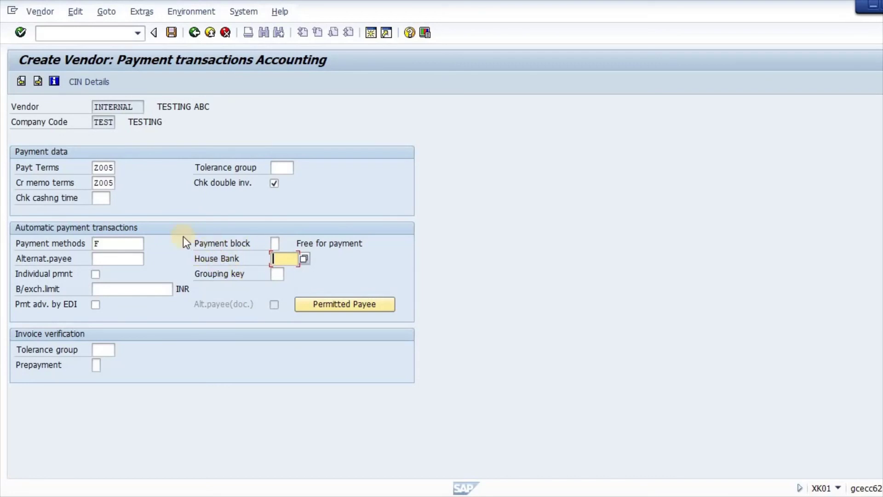
{"action": "left_click", "coordinate": [38, 82]}
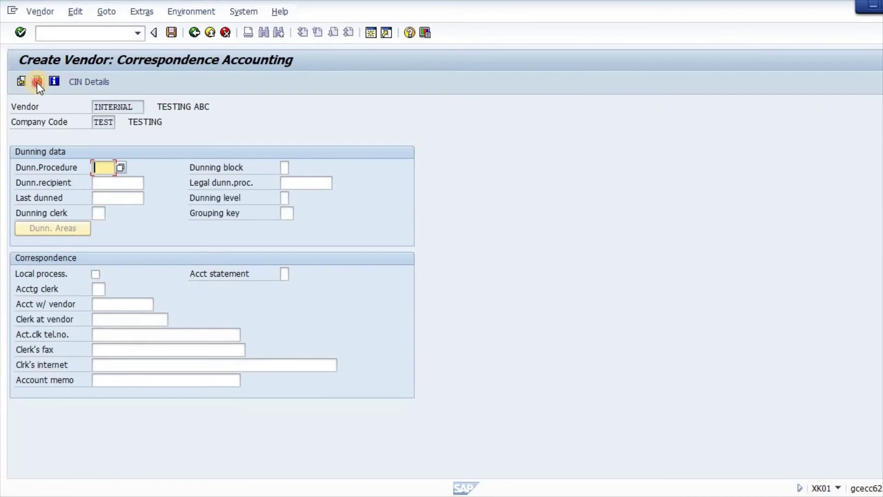
- Skip the remaining correspondence data, confirm saving the new vendor in company code TEST and exit vendor creation
{"action": "left_click", "coordinate": [37, 82]}
{"action": "left_click", "coordinate": [180, 279]}
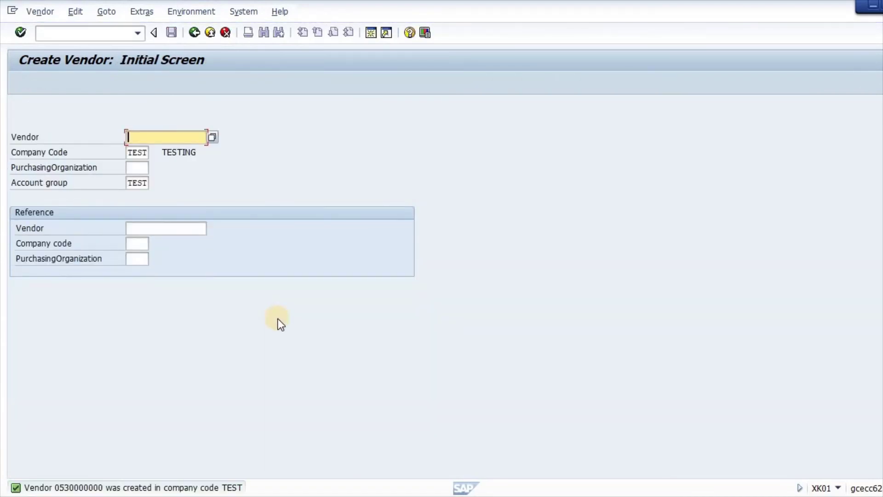
{"action": "left_click", "coordinate": [209, 35]}
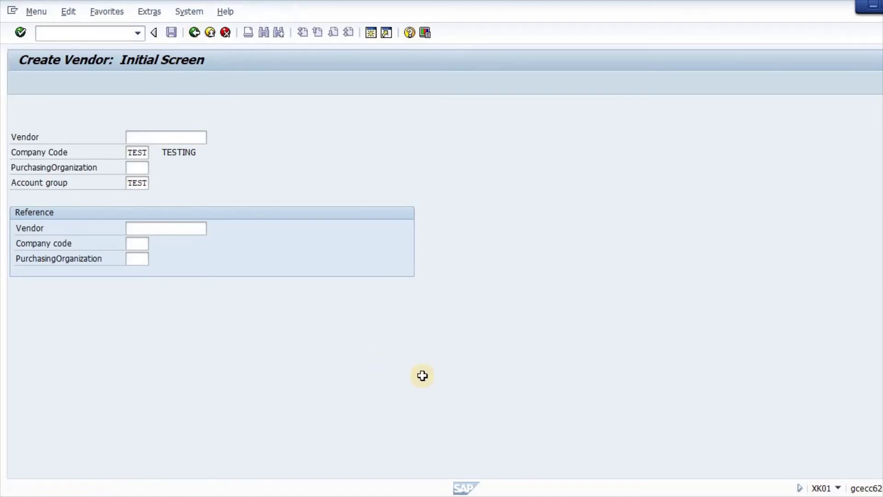
- Switch to the Excel checklist and mark the status of AP Steps 1 to 4 as OK in E27:E30
{"action": "key", "text": "alt+Tab"}
{"action": "key", "text": "alt+Tab"}
{"action": "key", "text": "alt+Tab"}
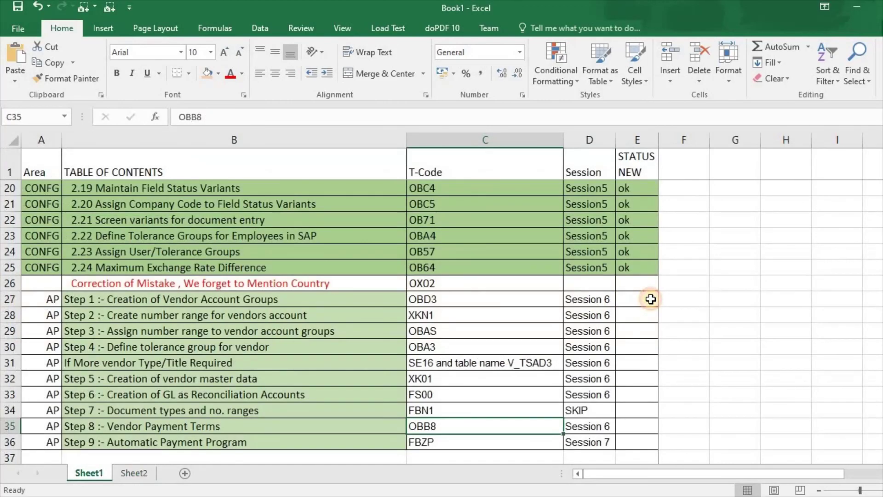
{"action": "left_click", "coordinate": [650, 299]}
{"action": "type", "text": "OK"}
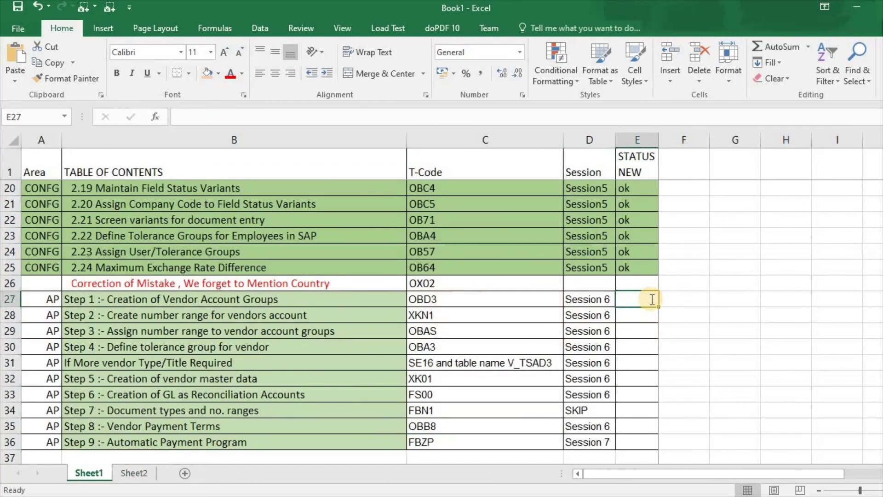
{"action": "key", "text": "Return"}
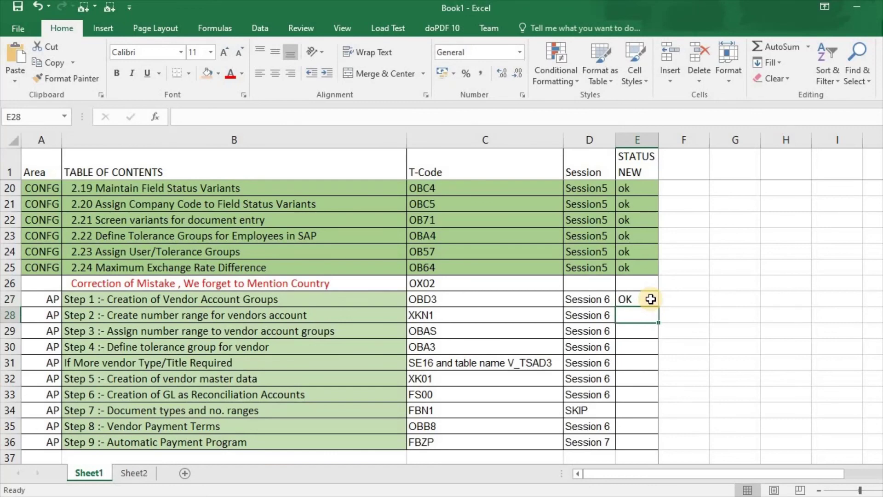
{"action": "type", "text": "OK"}
{"action": "key", "text": "Return"}
{"action": "type", "text": "OK"}
{"action": "key", "text": "Return"}
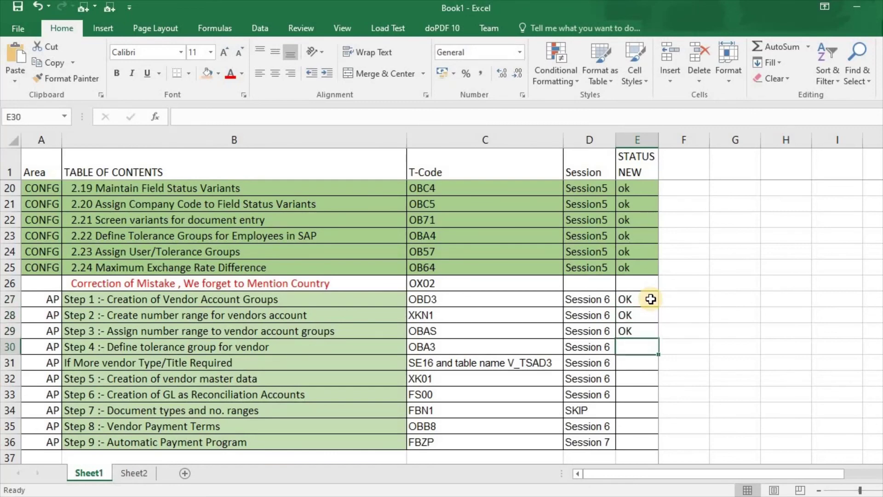
{"action": "type", "text": "OK"}
{"action": "key", "text": "Return"}
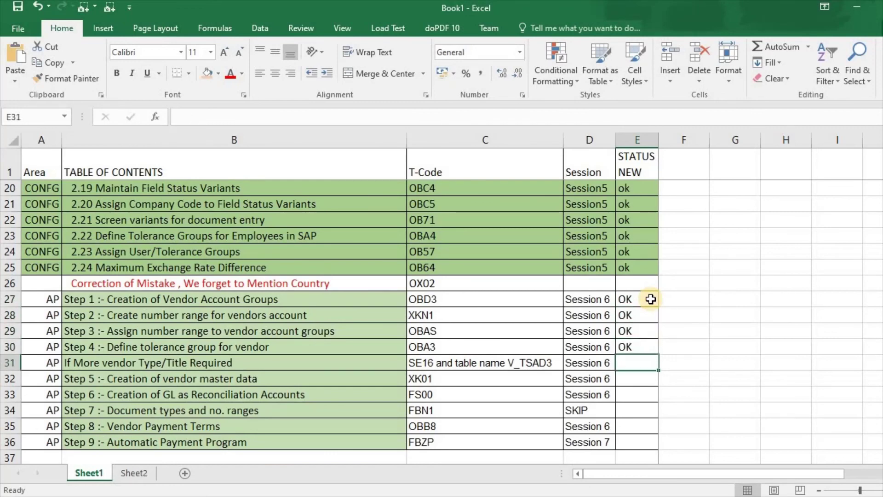
- Mark the additional vendor type, vendor master data and reconciliation GL rows as OK in E31:E33
{"action": "type", "text": "OK"}
{"action": "key", "text": "Return"}
{"action": "type", "text": "OK"}
{"action": "key", "text": "Return"}
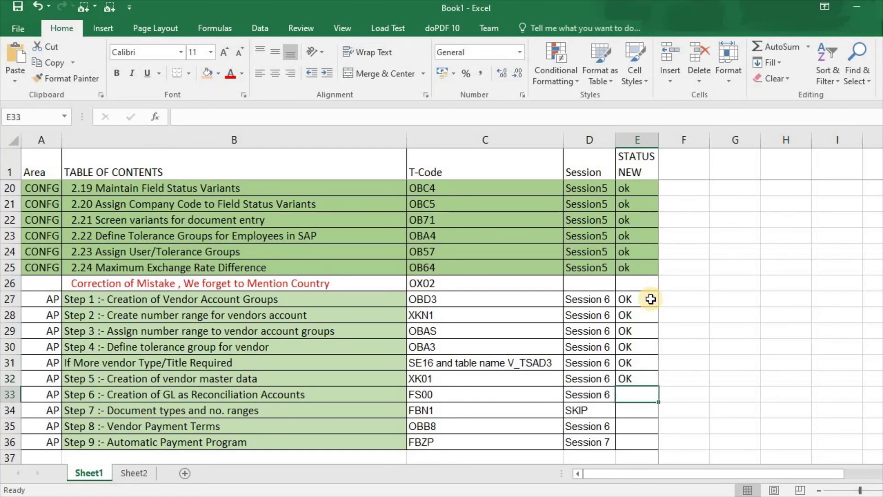
{"action": "type", "text": "OK"}
{"action": "key", "text": "Return"}
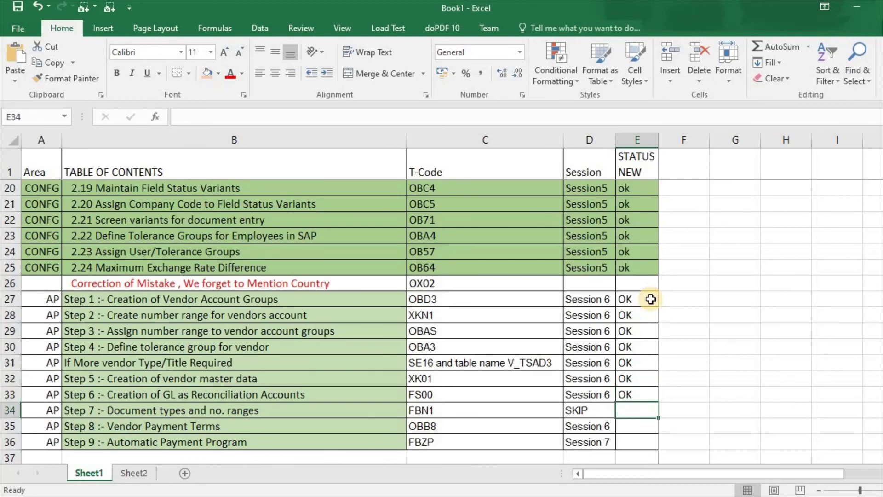
- Copy SKIP from the Session column into the status of Step 7, Document types and no. ranges
{"action": "key", "text": "Left"}
{"action": "key", "text": "ctrl+c"}
{"action": "key", "text": "Right"}
{"action": "key", "text": "Return"}
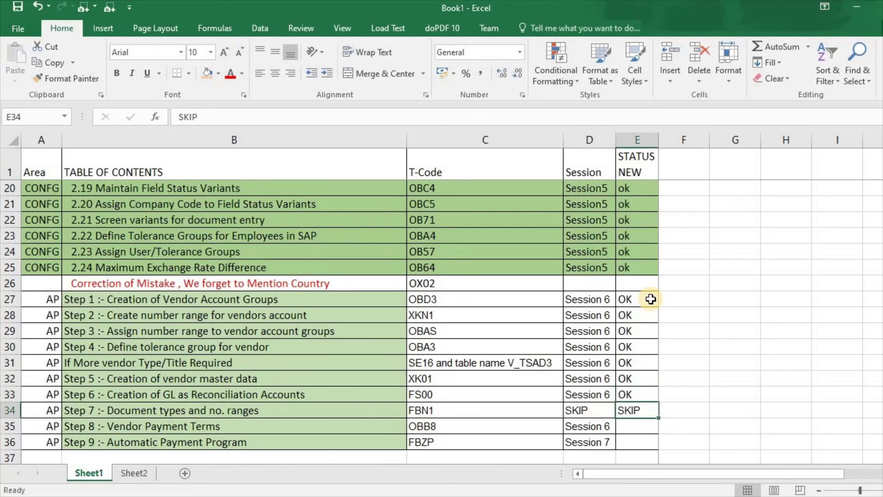
- Copy the OK status from Step 6 into the status of Step 8, Vendor Payment Terms
{"action": "key", "text": "Return"}
{"action": "key", "text": "Up"}
{"action": "key", "text": "Up"}
{"action": "key", "text": "ctrl+c"}
{"action": "key", "text": "Down"}
{"action": "key", "text": "Down"}
{"action": "key", "text": "Return"}
- Examine the checklist row for Step 9, Automatic Payment Program, including its T-code and planned session
{"action": "key", "text": "Left"}
{"action": "key", "text": "Left"}
{"action": "key", "text": "Left"}
{"action": "key", "text": "Left"}
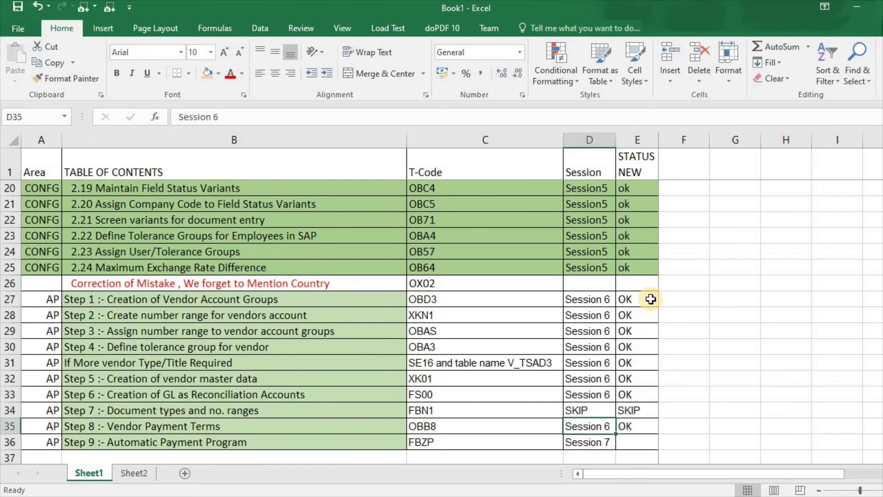
{"action": "key", "text": "Down"}
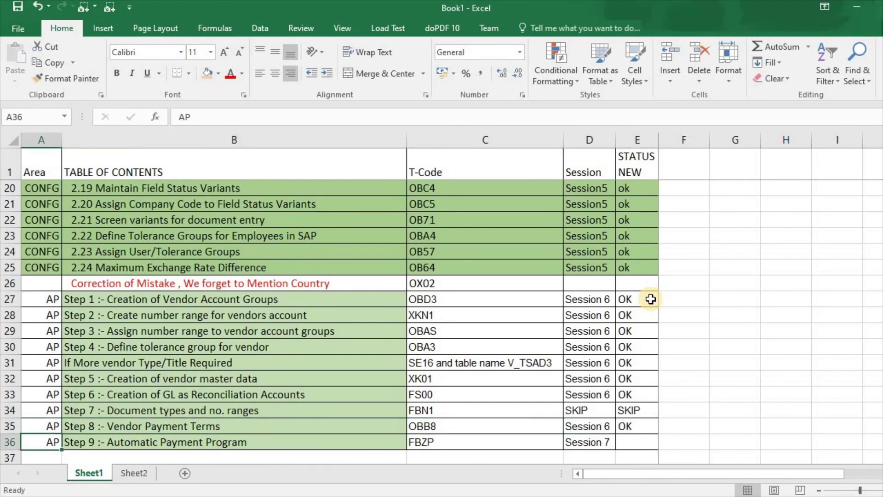
{"action": "key", "text": "shift+space"}
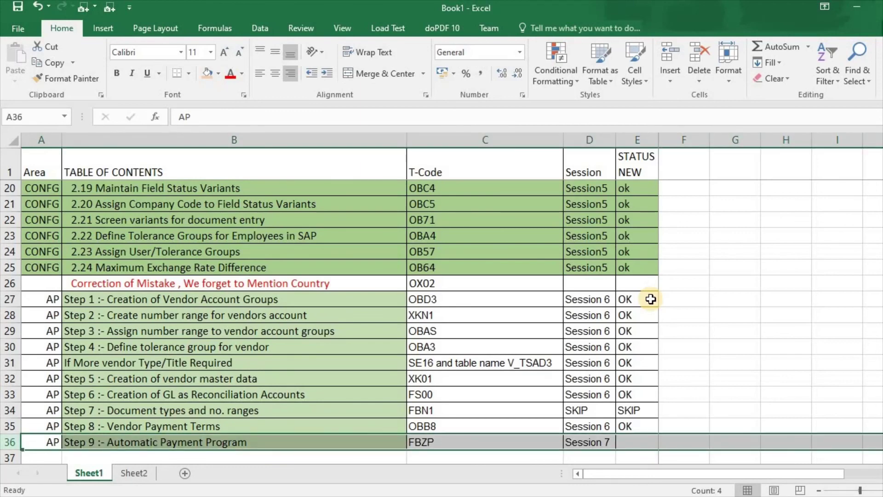
{"action": "key", "text": "Right"}
{"action": "key", "text": "Right"}
{"action": "key", "text": "Right"}
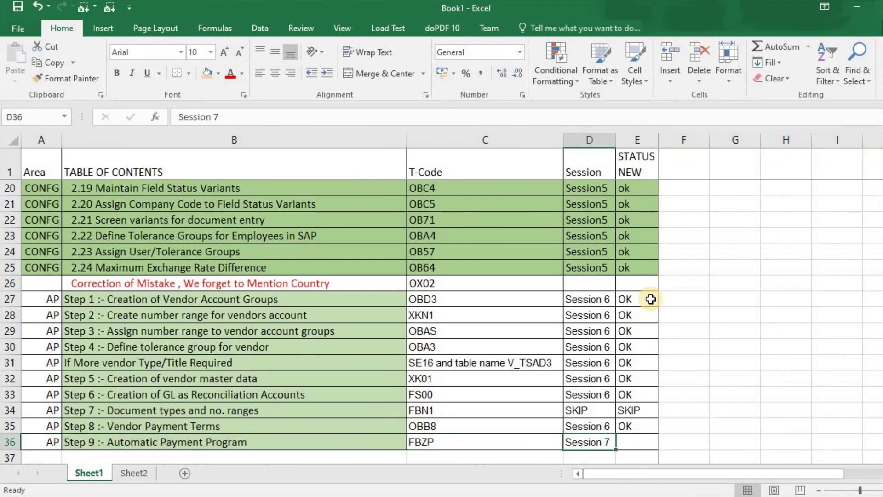
{"action": "key", "text": "Left"}
{"action": "key", "text": "Left"}
{"action": "key", "text": "Left"}
{"action": "key", "text": "Right"}
{"action": "key", "text": "Right"}
{"action": "key", "text": "Left"}
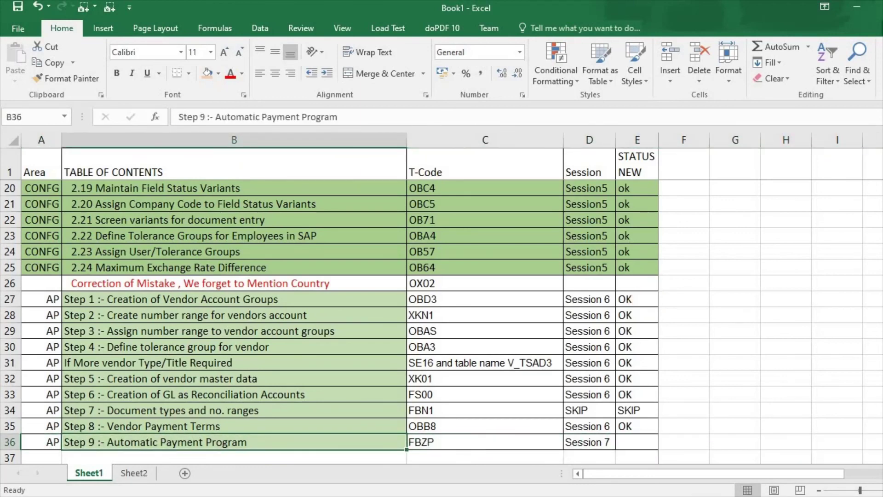